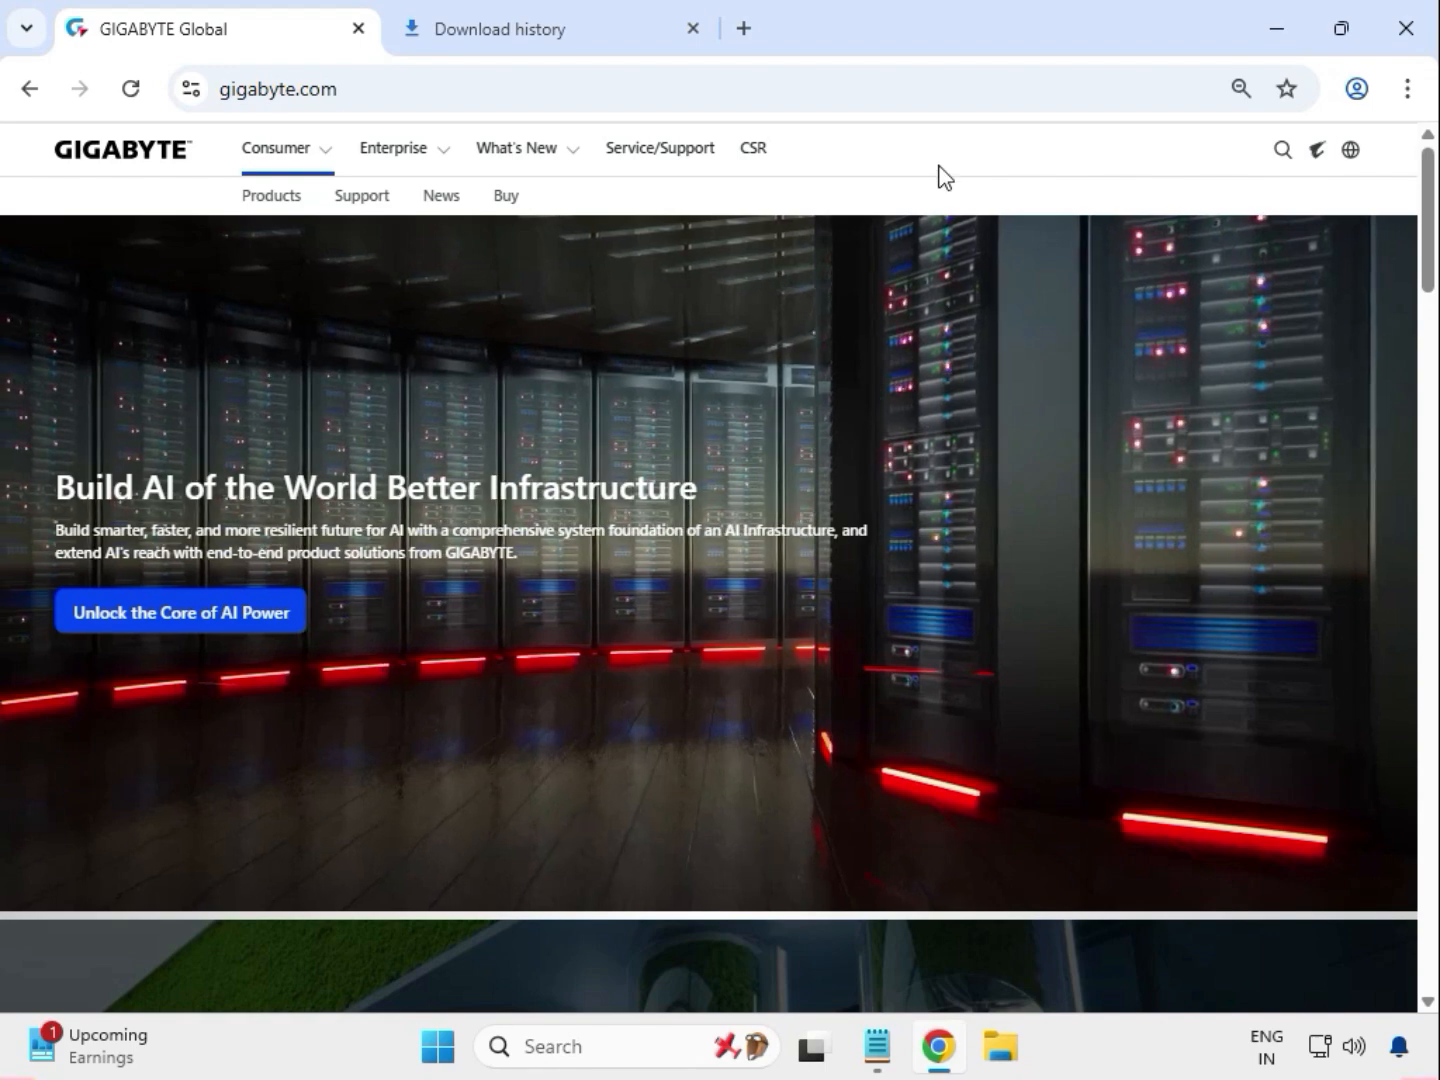
Step: Search the GIGABYTE site for "B450 AORUS Elite V2", filter to product results and open the rev. 1.x motherboard page
click(1283, 150)
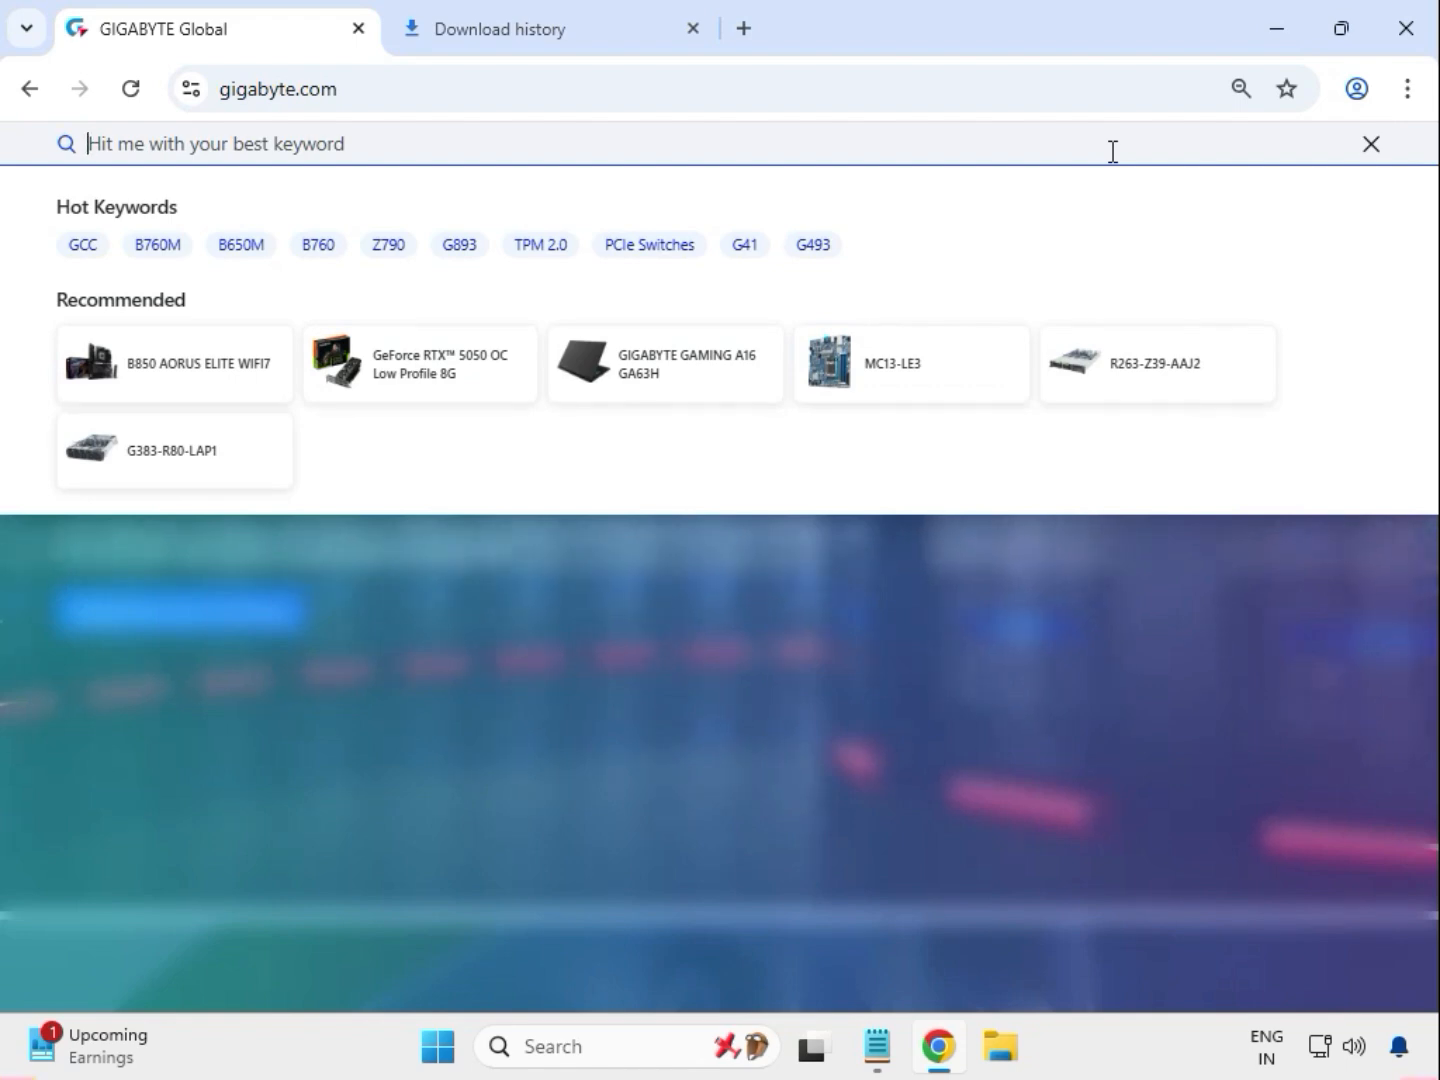
text(B450 AORUS Elite V2)
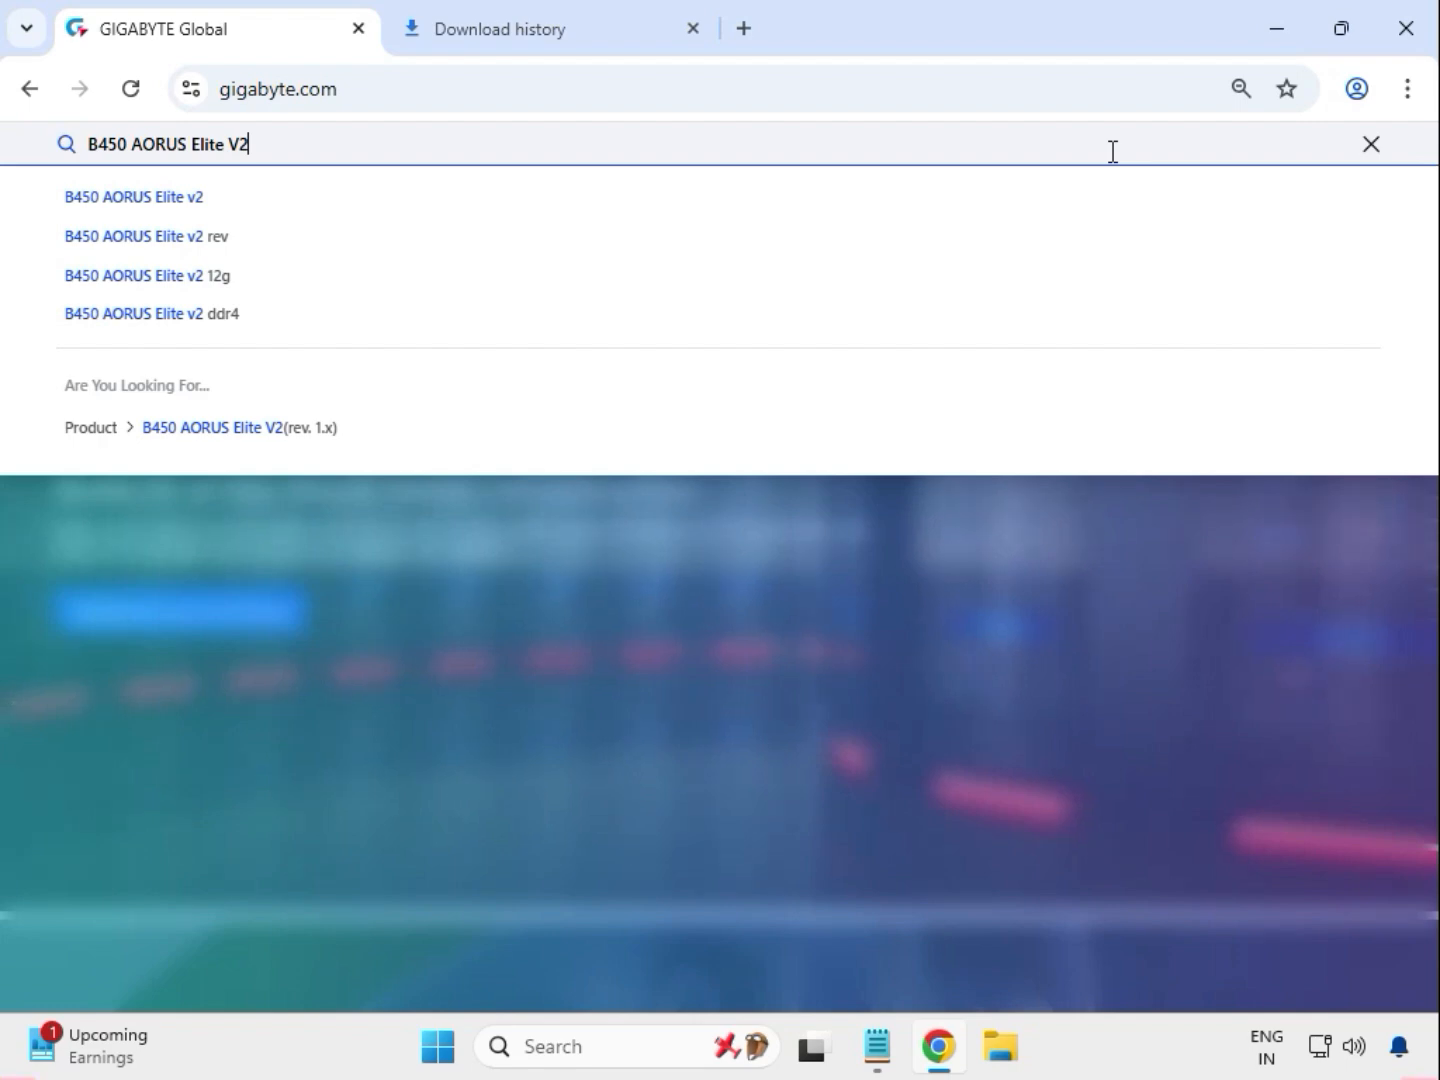
key(Return)
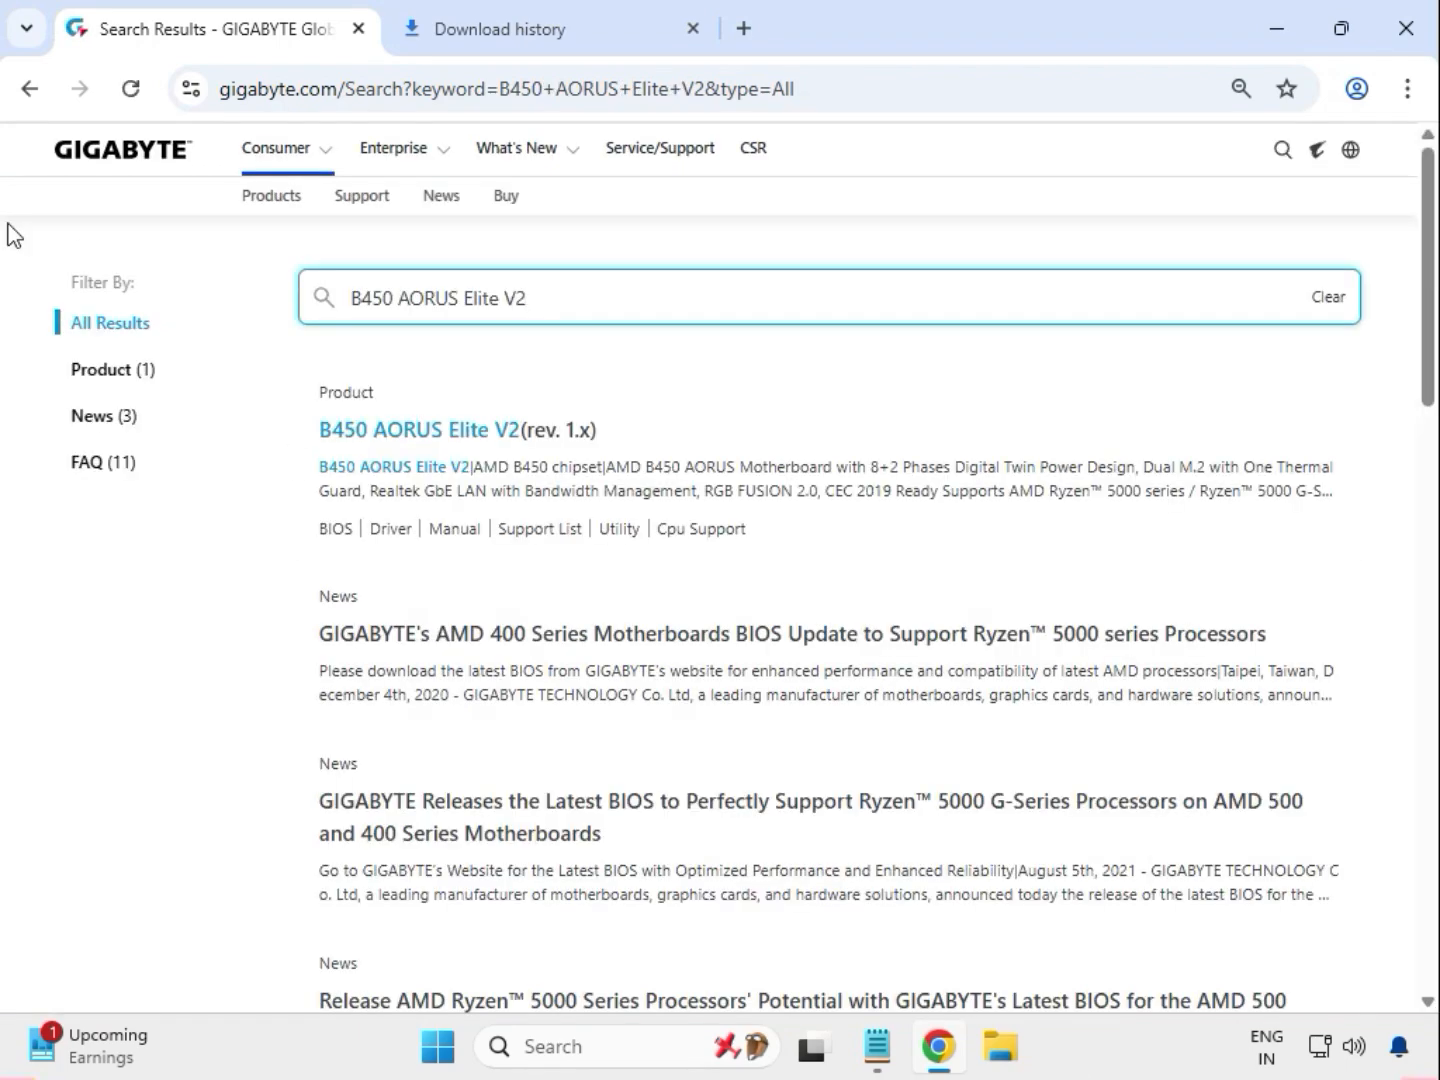
click(110, 371)
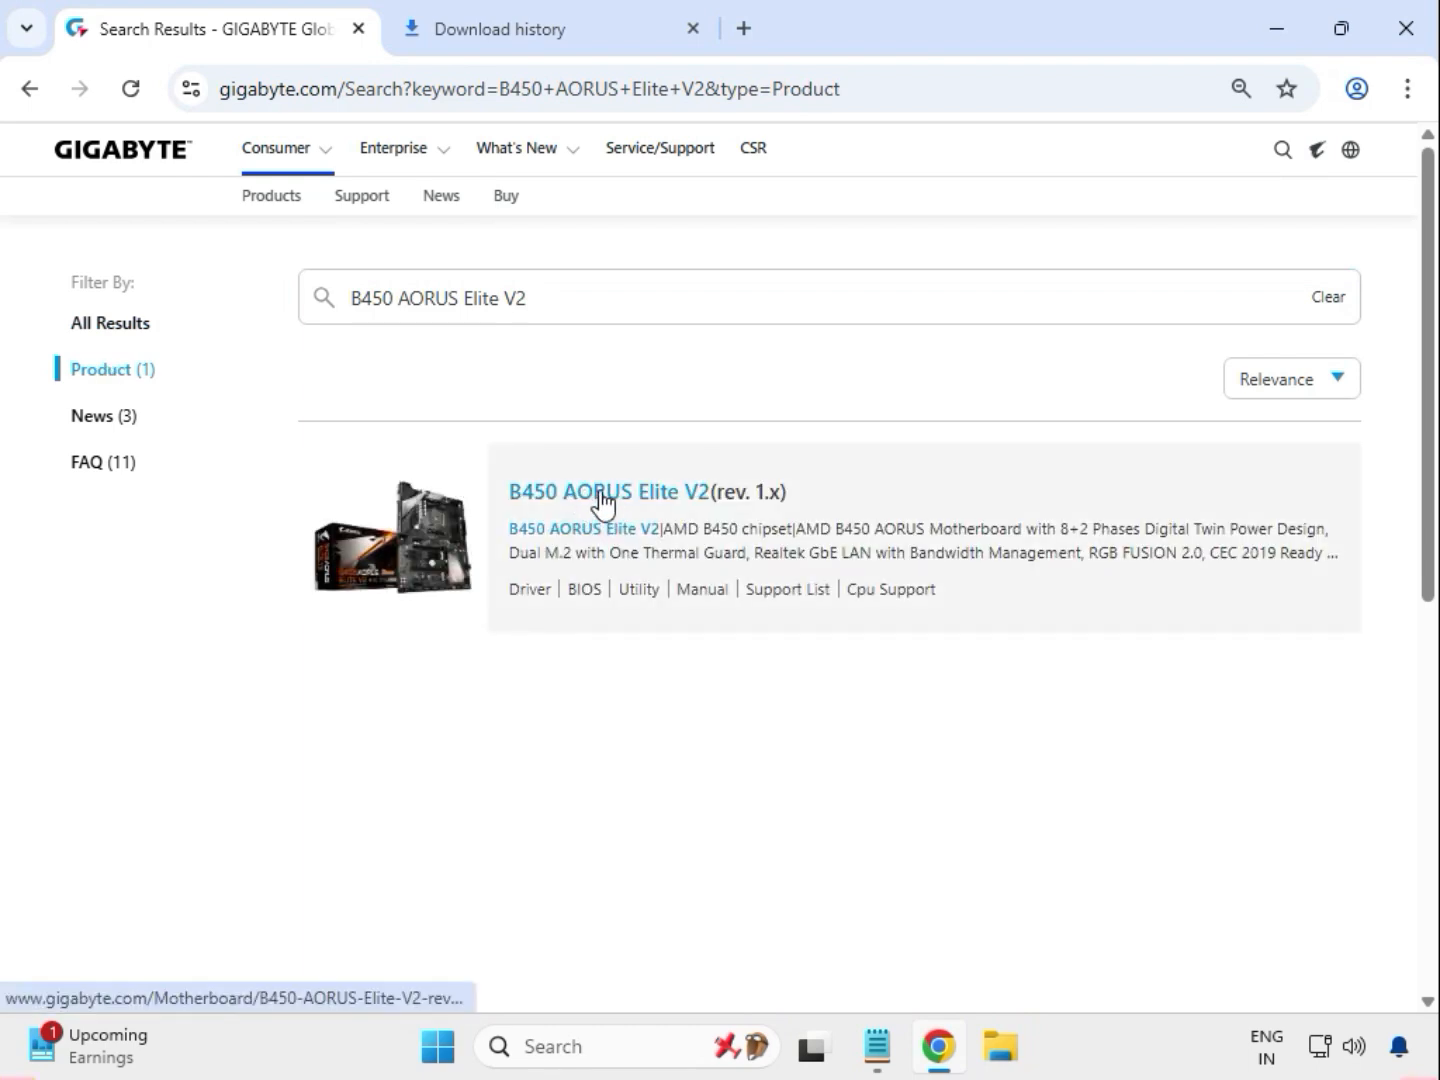
click(601, 503)
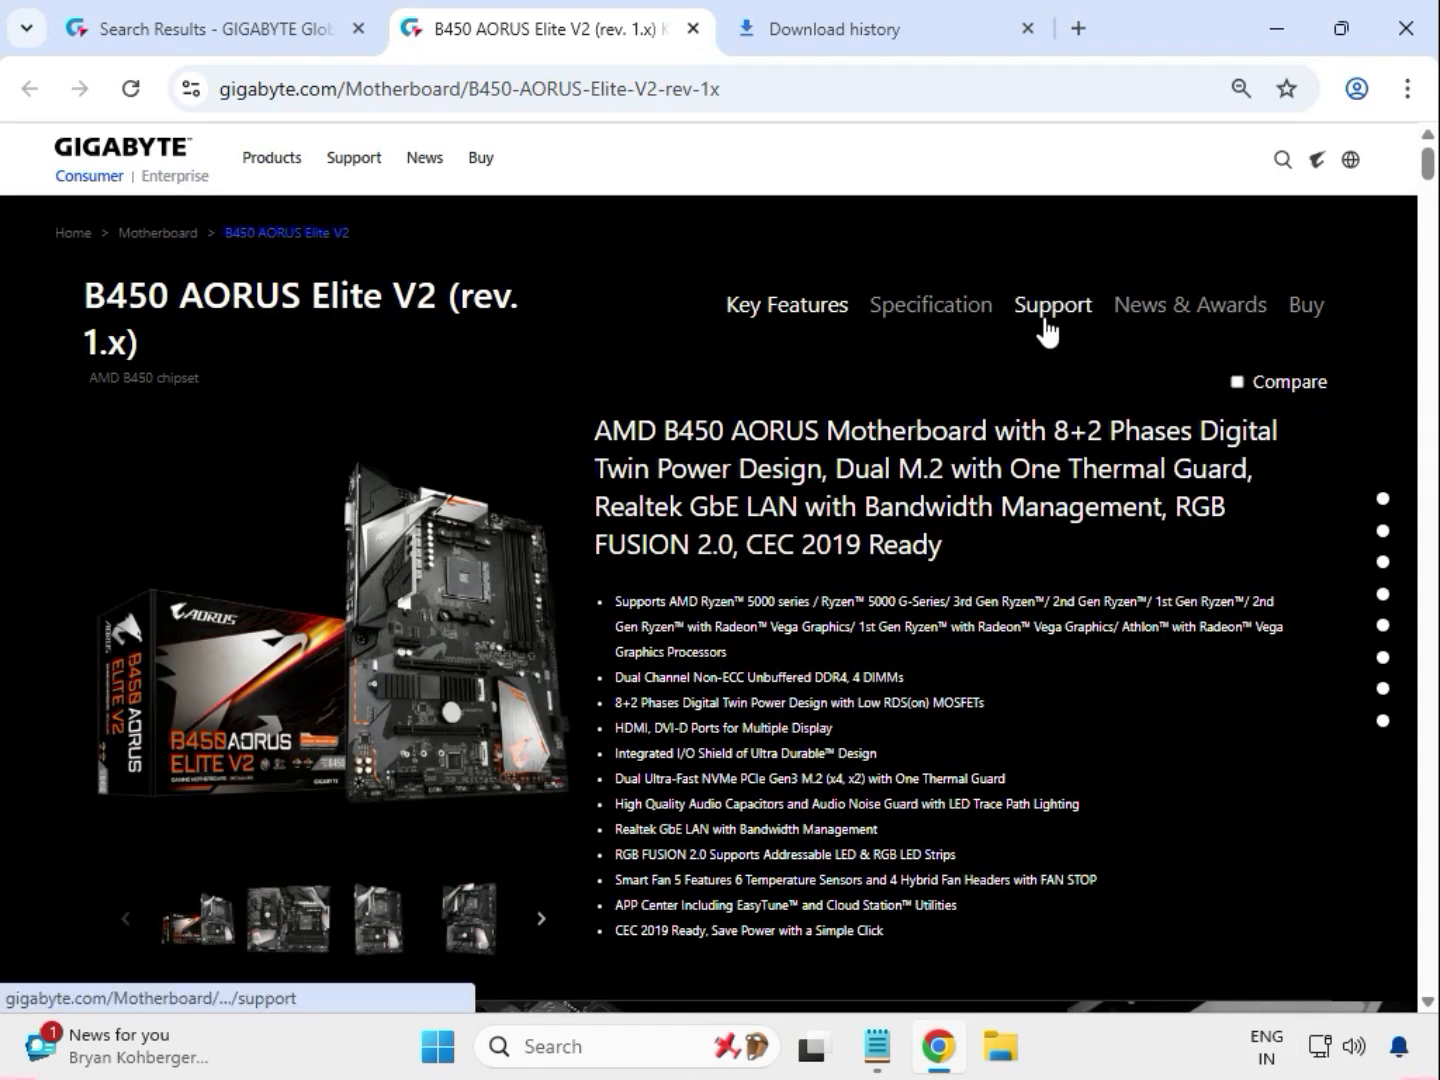
Step: Open the motherboard's Support downloads and filter the drivers to Windows 11 64bit
click(1046, 330)
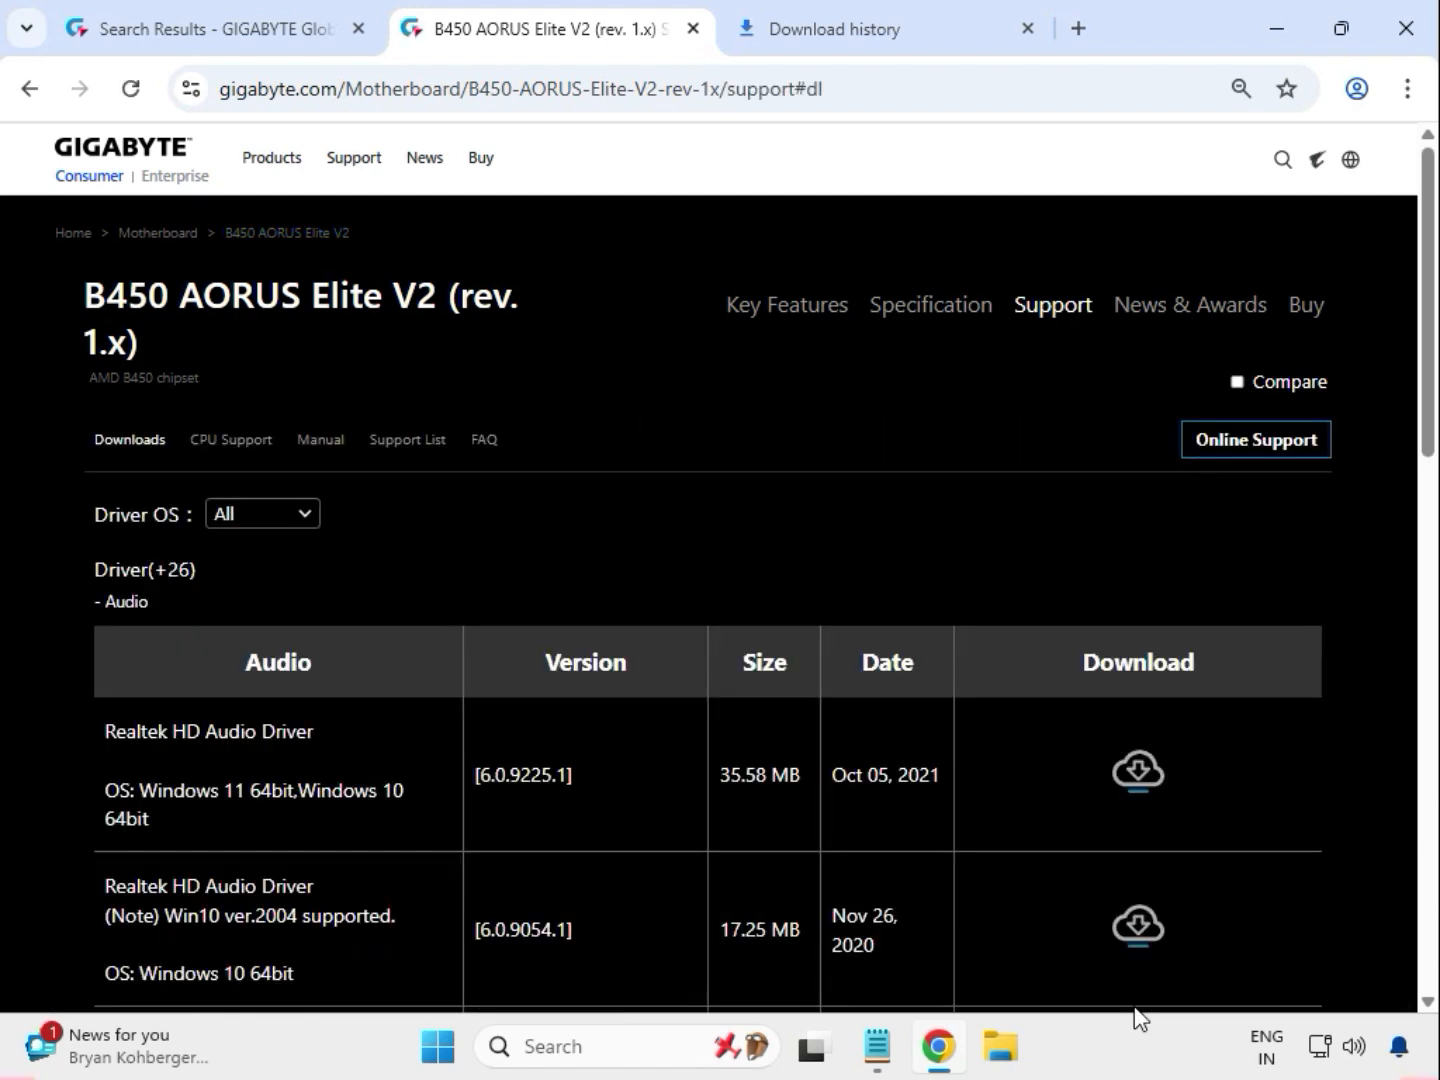
click(305, 514)
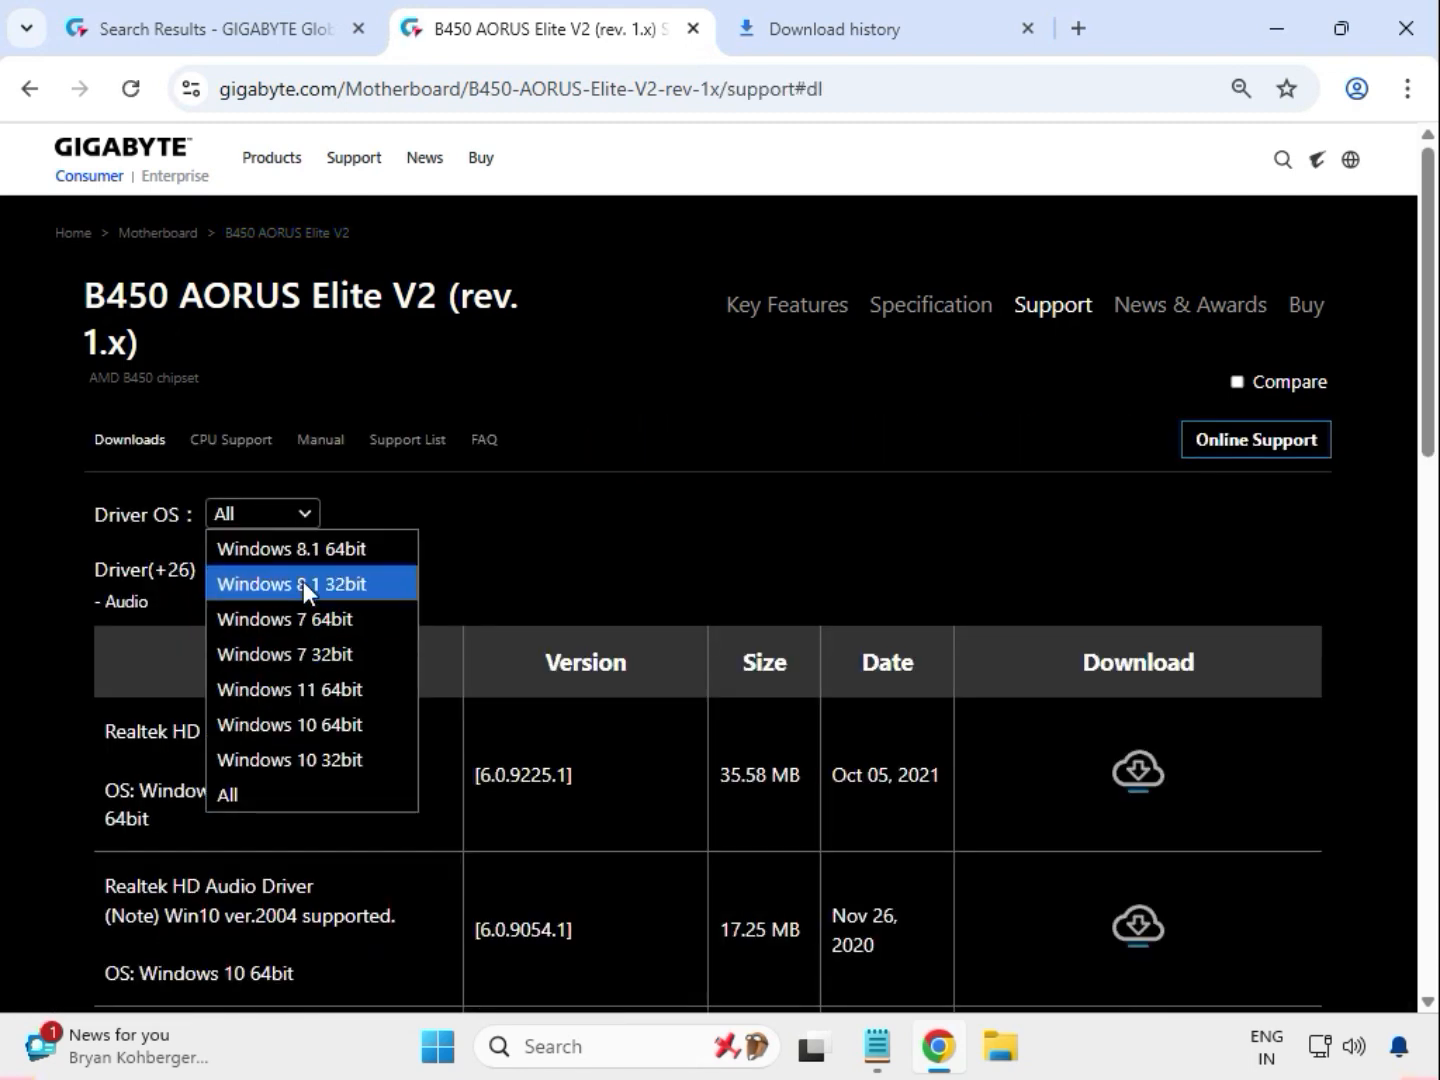
click(305, 689)
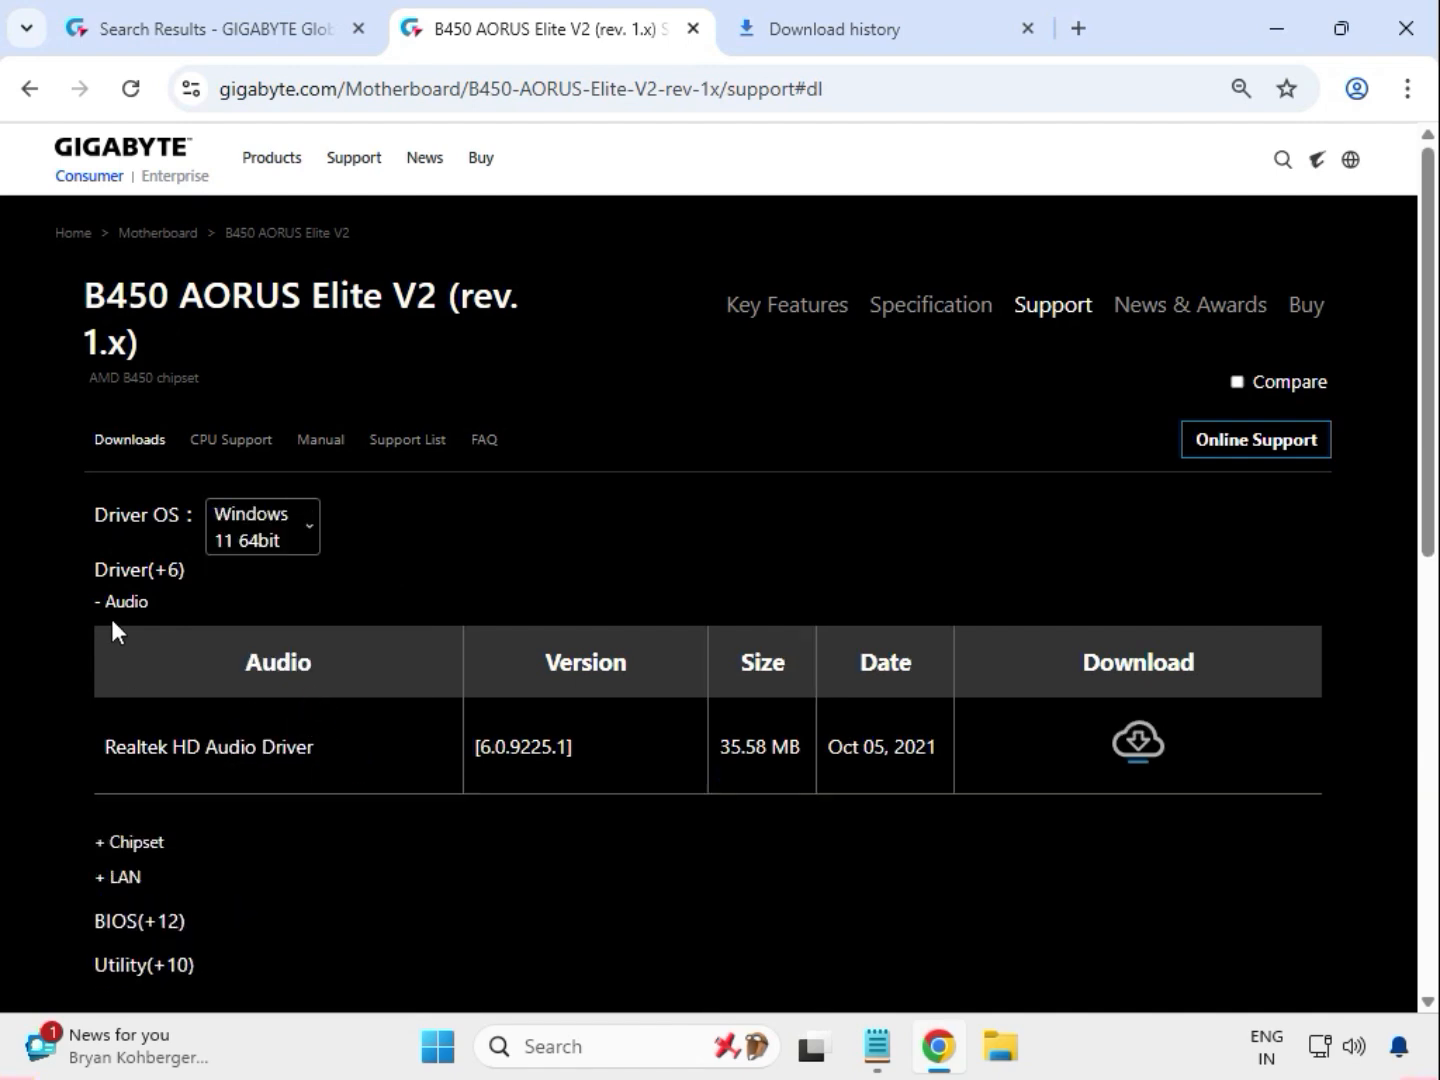
Step: Download the Realtek HD Audio Driver, version 6.0.9225.1, from the Audio section
drag(150, 603, 113, 607)
drag(209, 740, 1045, 760)
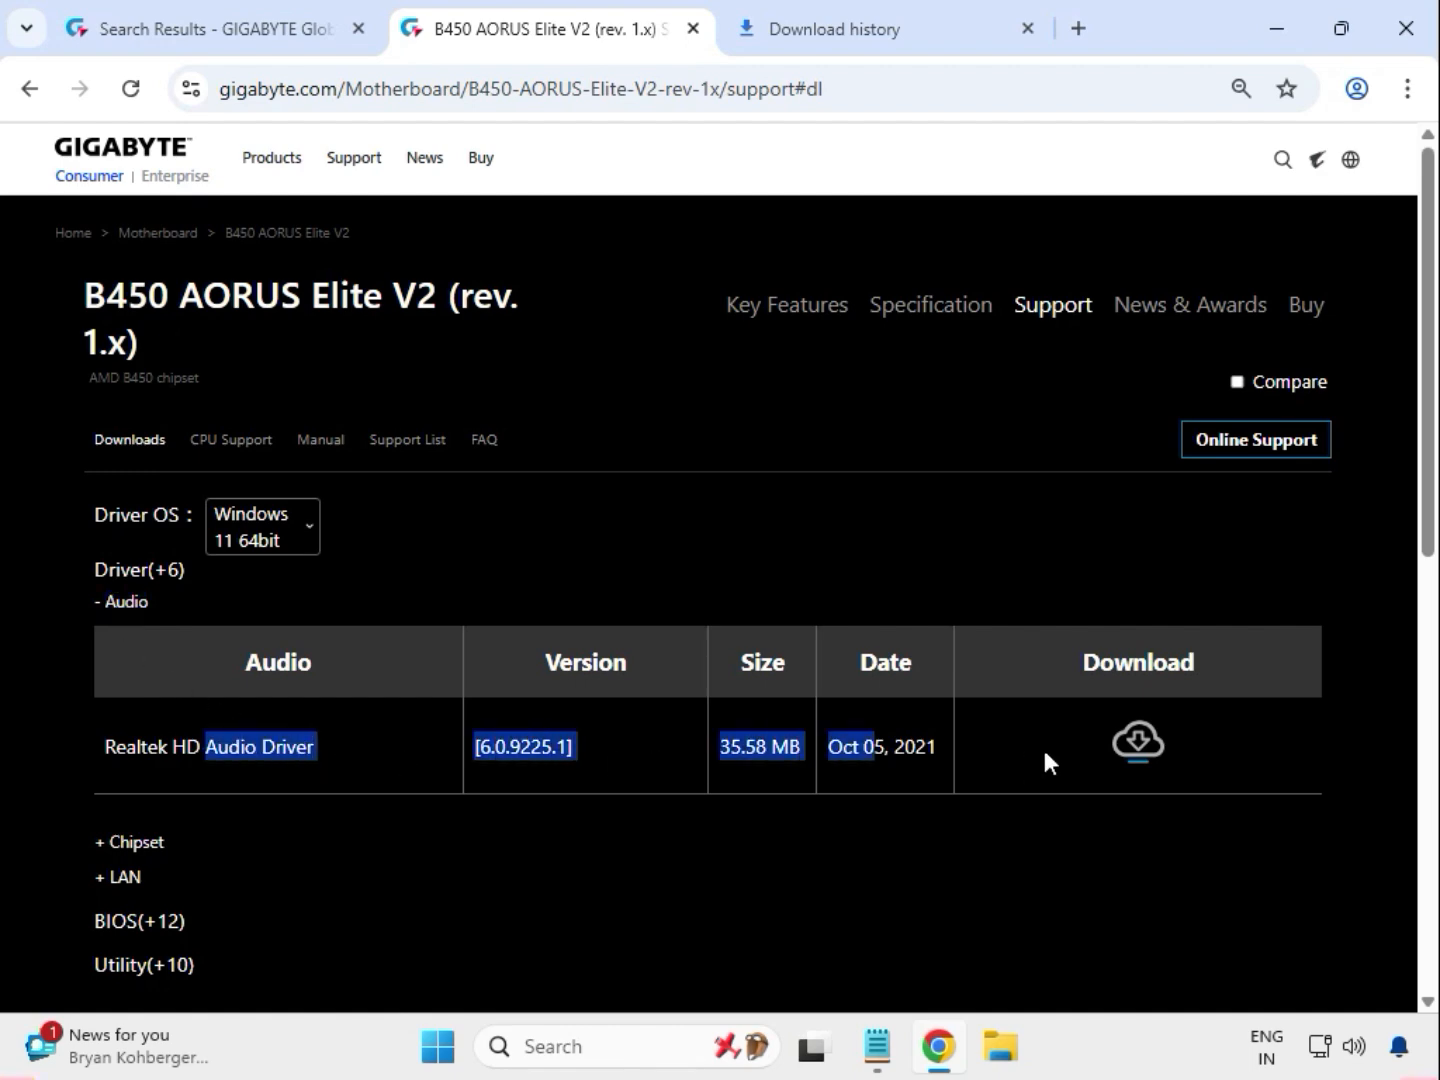
click(1132, 751)
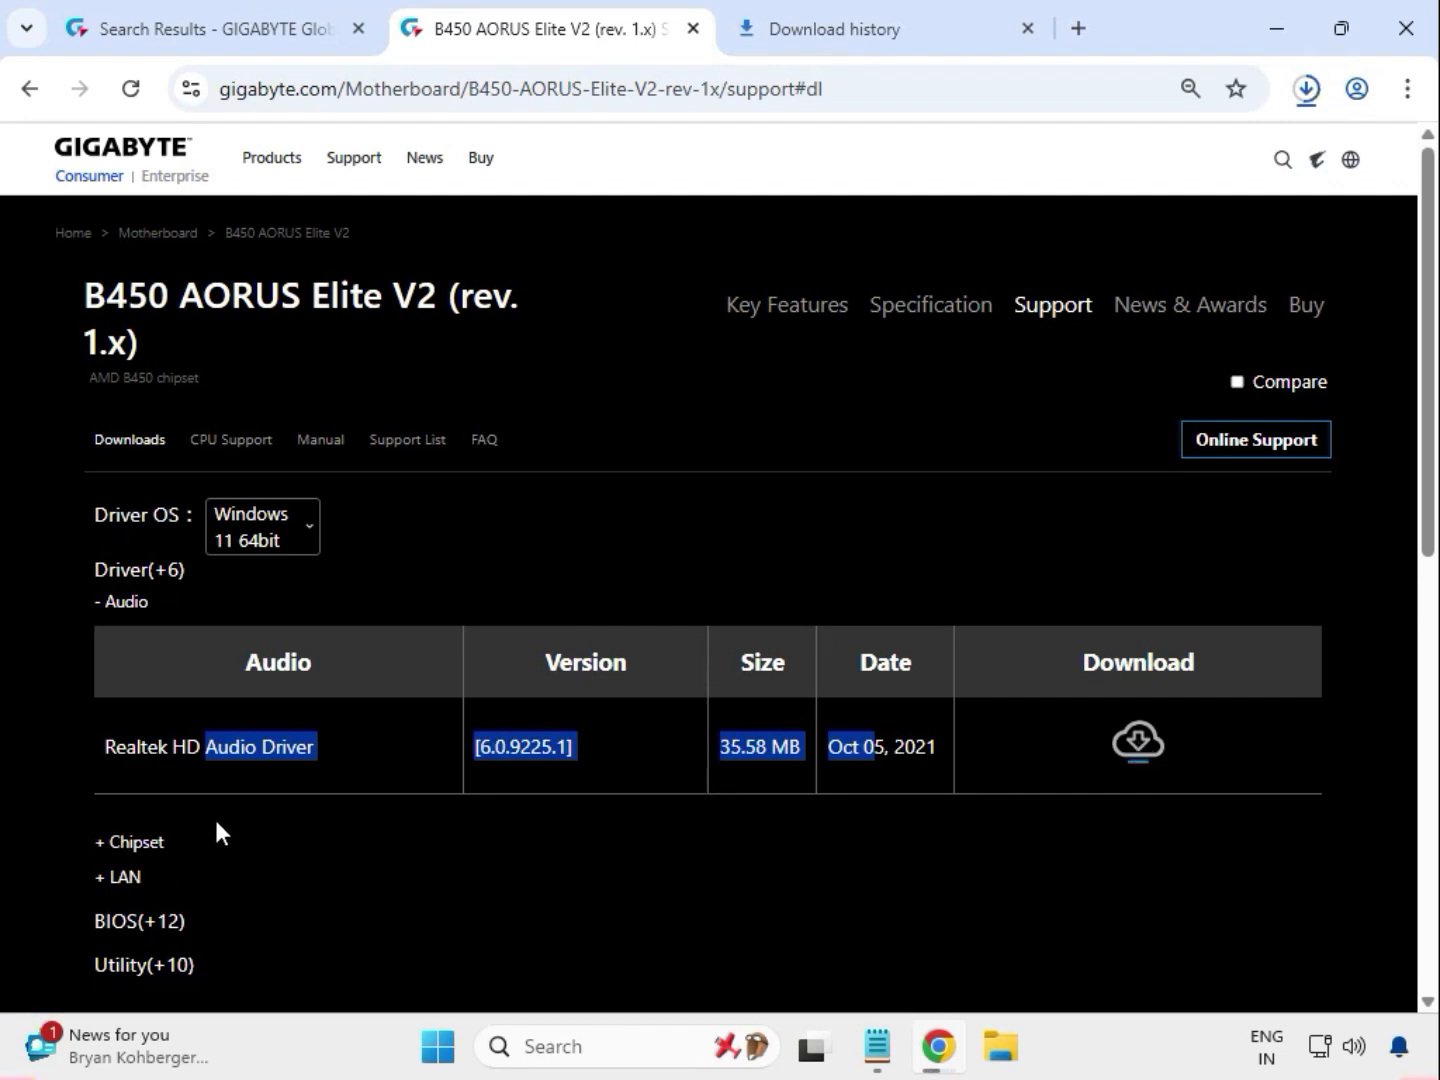
Step: Expand the Chipset section and download the AMD Chipset Driver version 5.11.02.217
drag(216, 823, 106, 833)
click(150, 842)
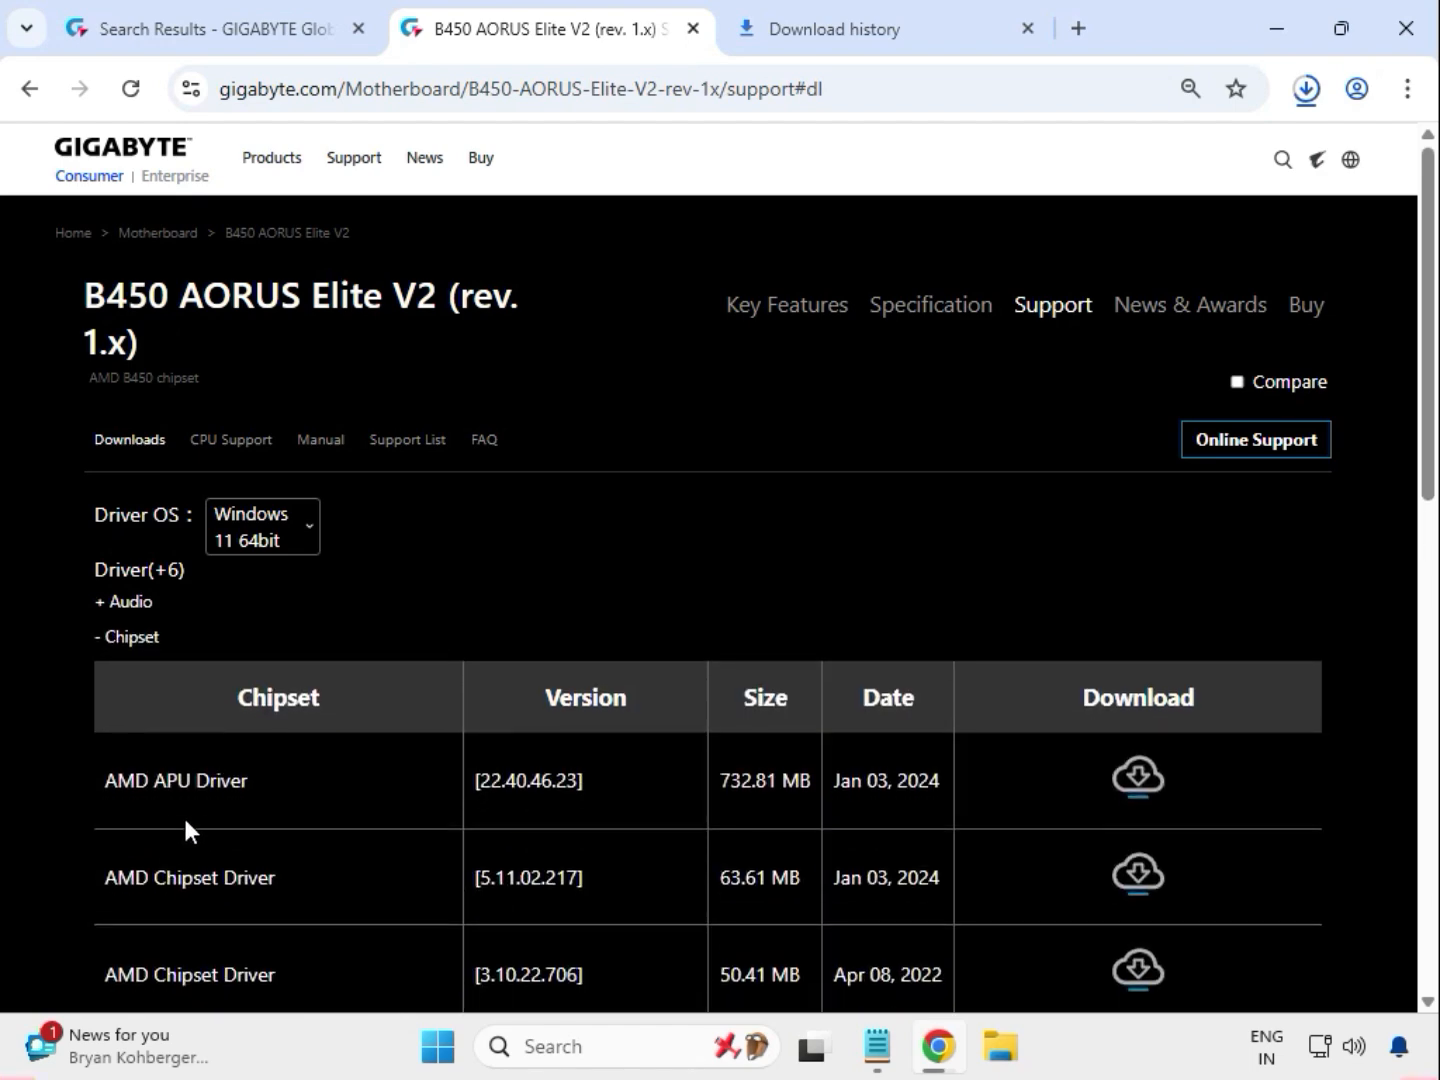
drag(113, 886, 293, 884)
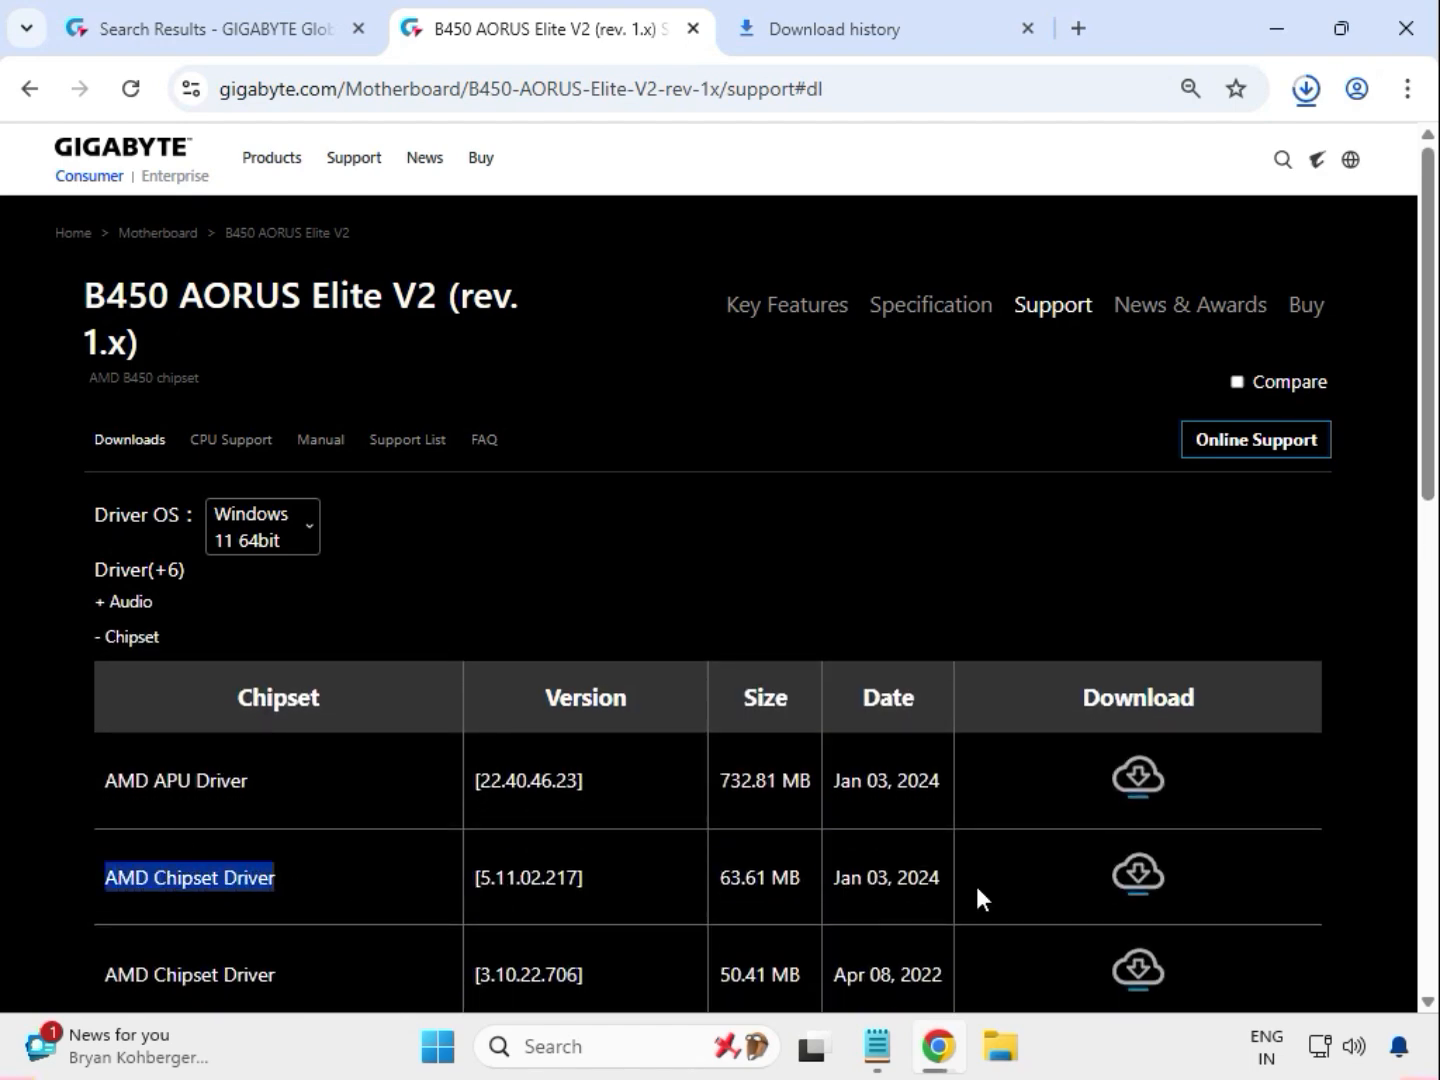
click(1153, 878)
Step: Expand the LAN section and download the Realtek LAN Driver version 11.16.1123.2023
scroll(444, 755, down, 5)
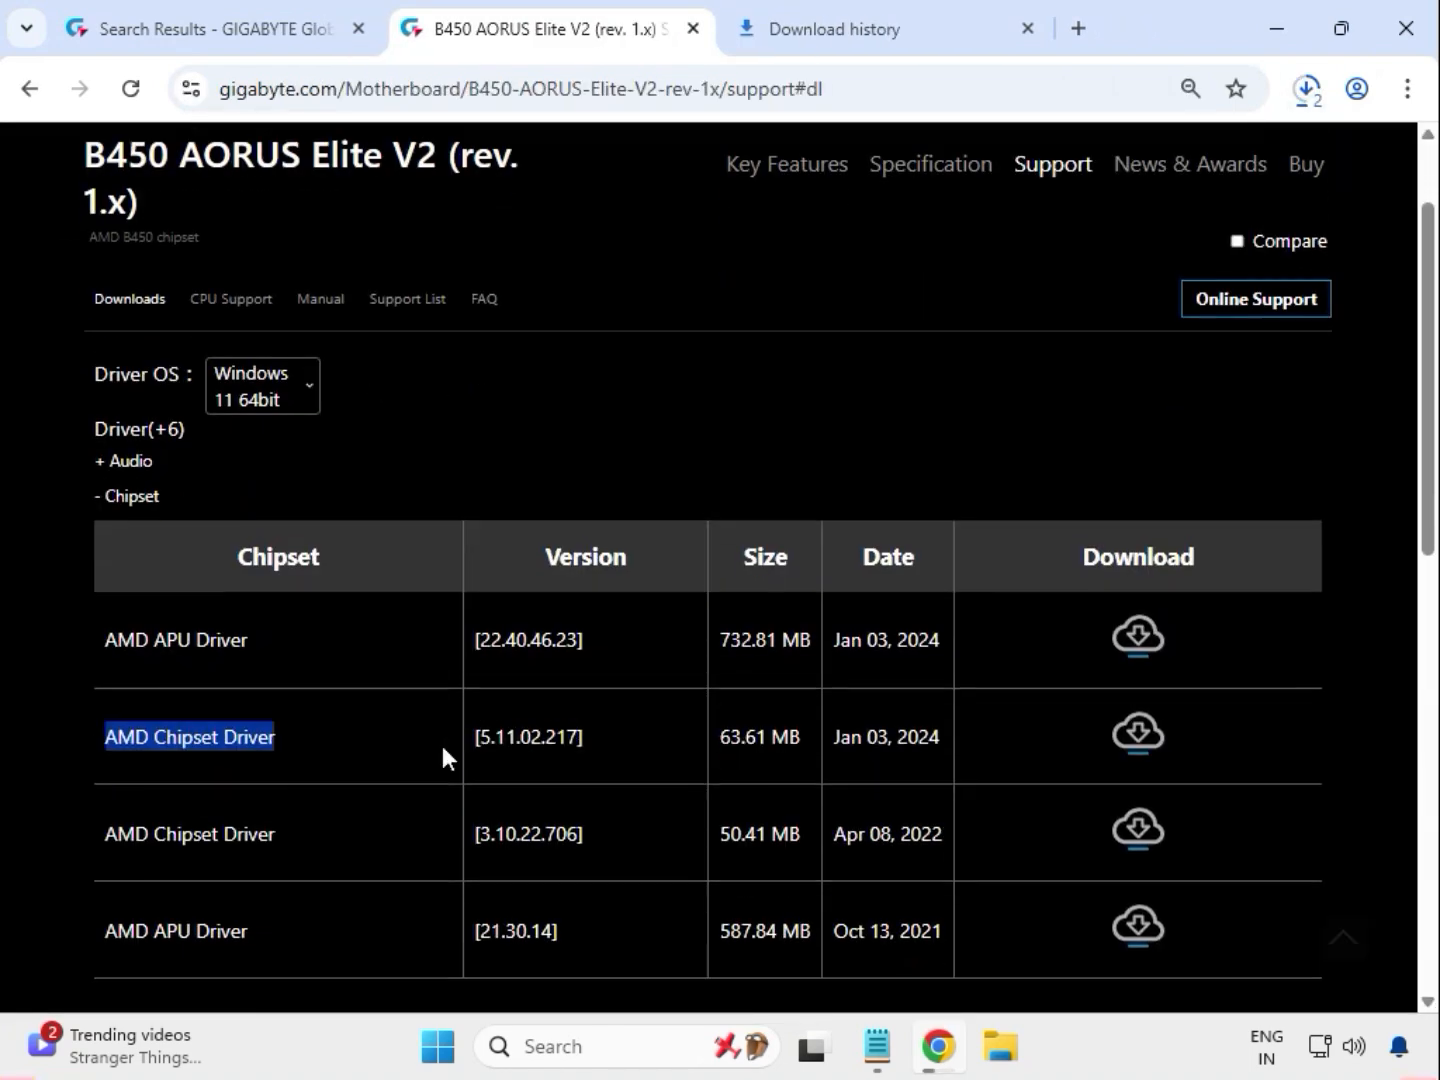
scroll(271, 848, down, 1)
double_click(106, 620)
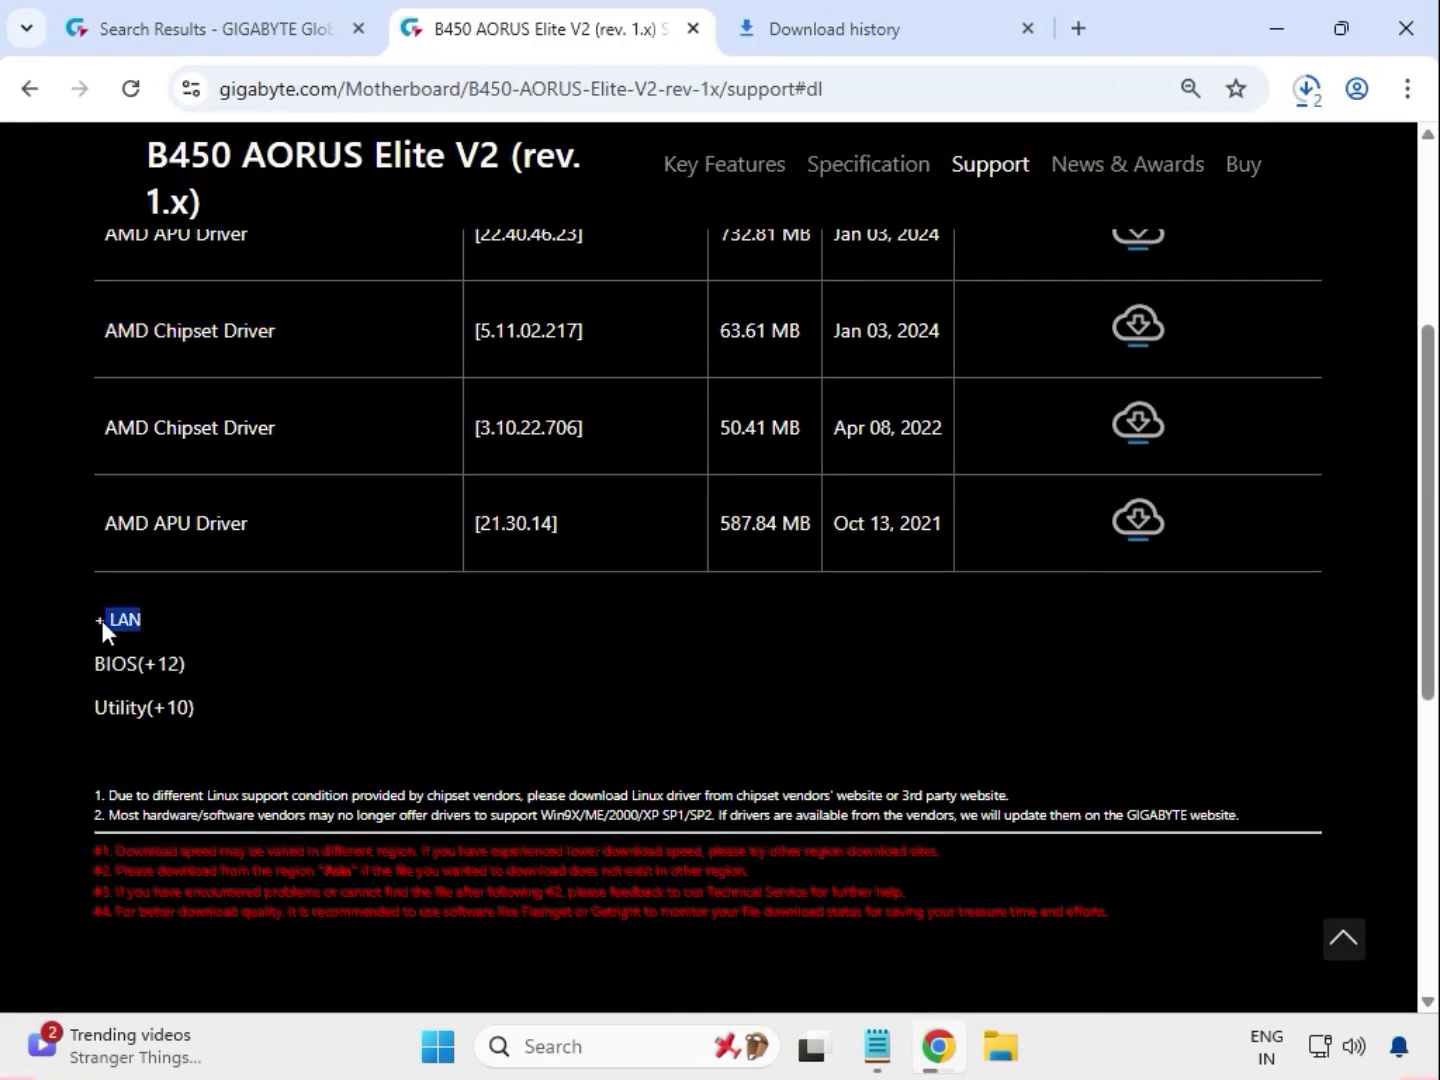
scroll(131, 626, up, 2)
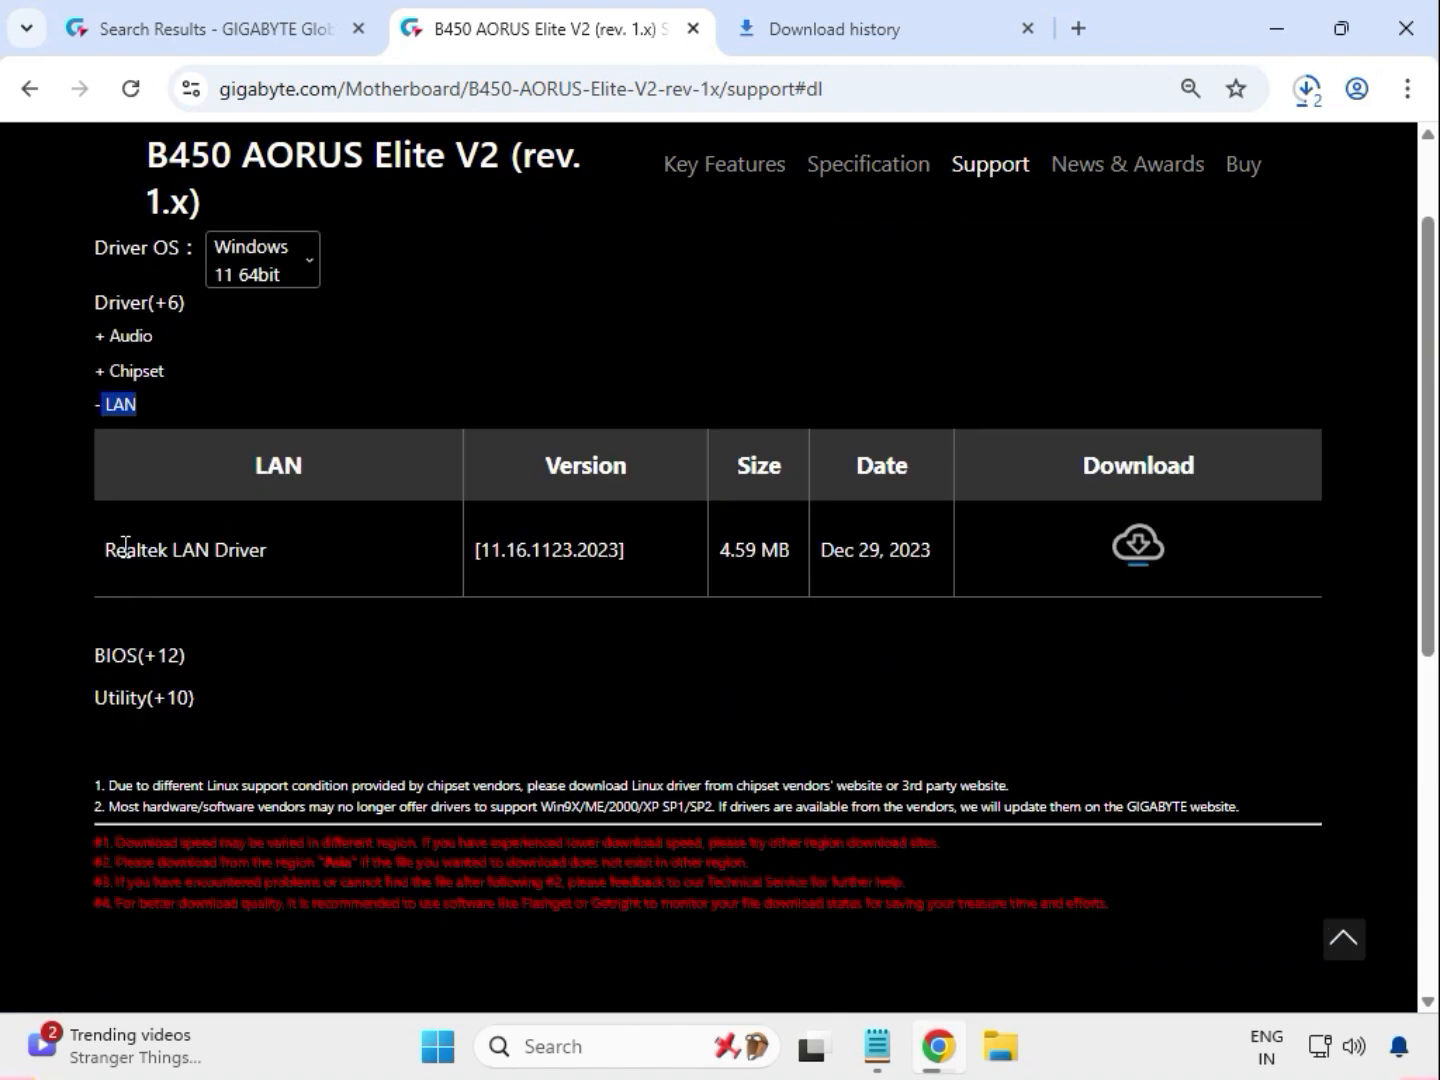
drag(125, 545, 908, 558)
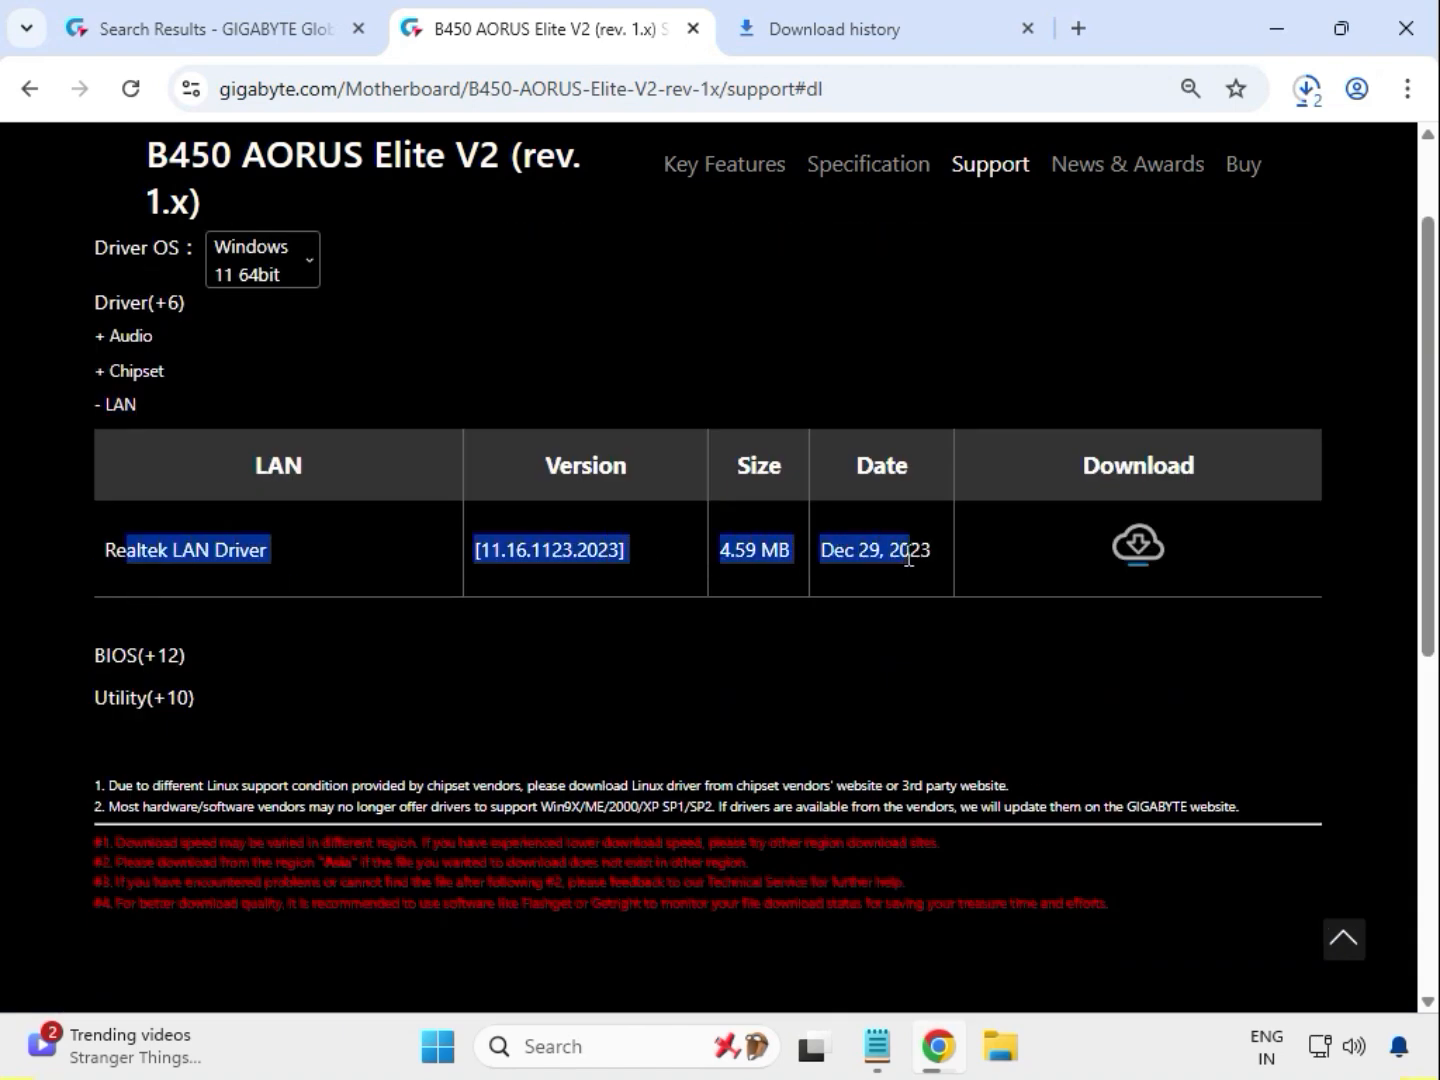
drag(1148, 558, 1157, 560)
click(1151, 548)
Step: Show the downloaded mb_driver_realtekdch_6.0.9225.1 archive in File Explorer and select all the driver archives in the Downloads folder
click(1303, 89)
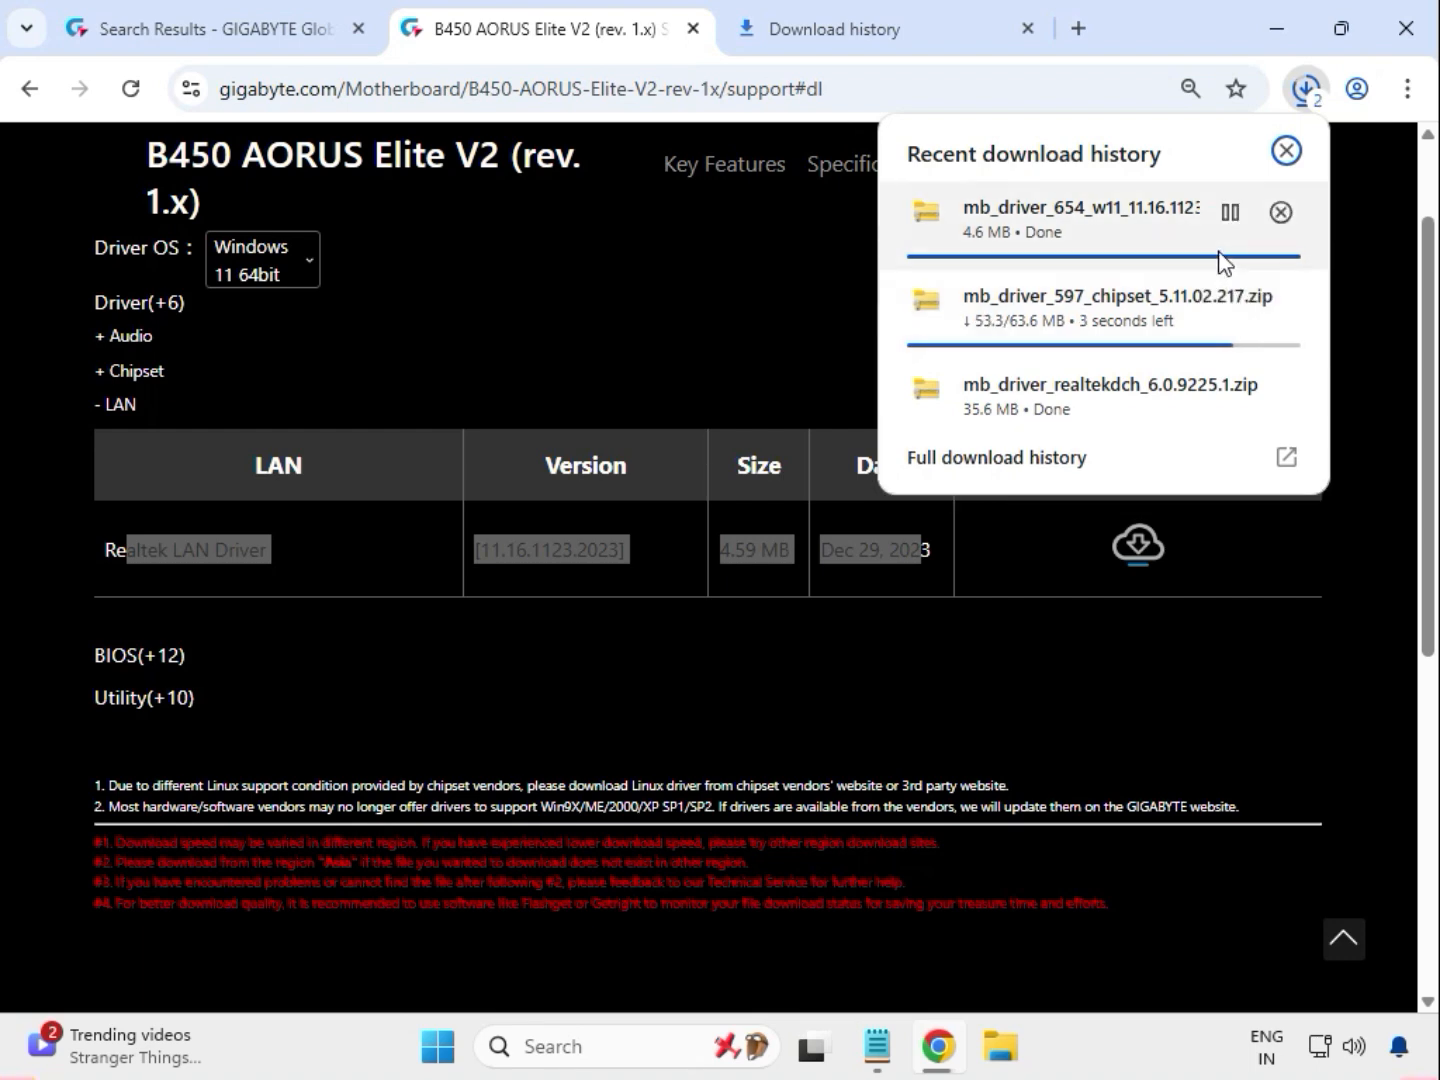
mouse_move(1211, 421)
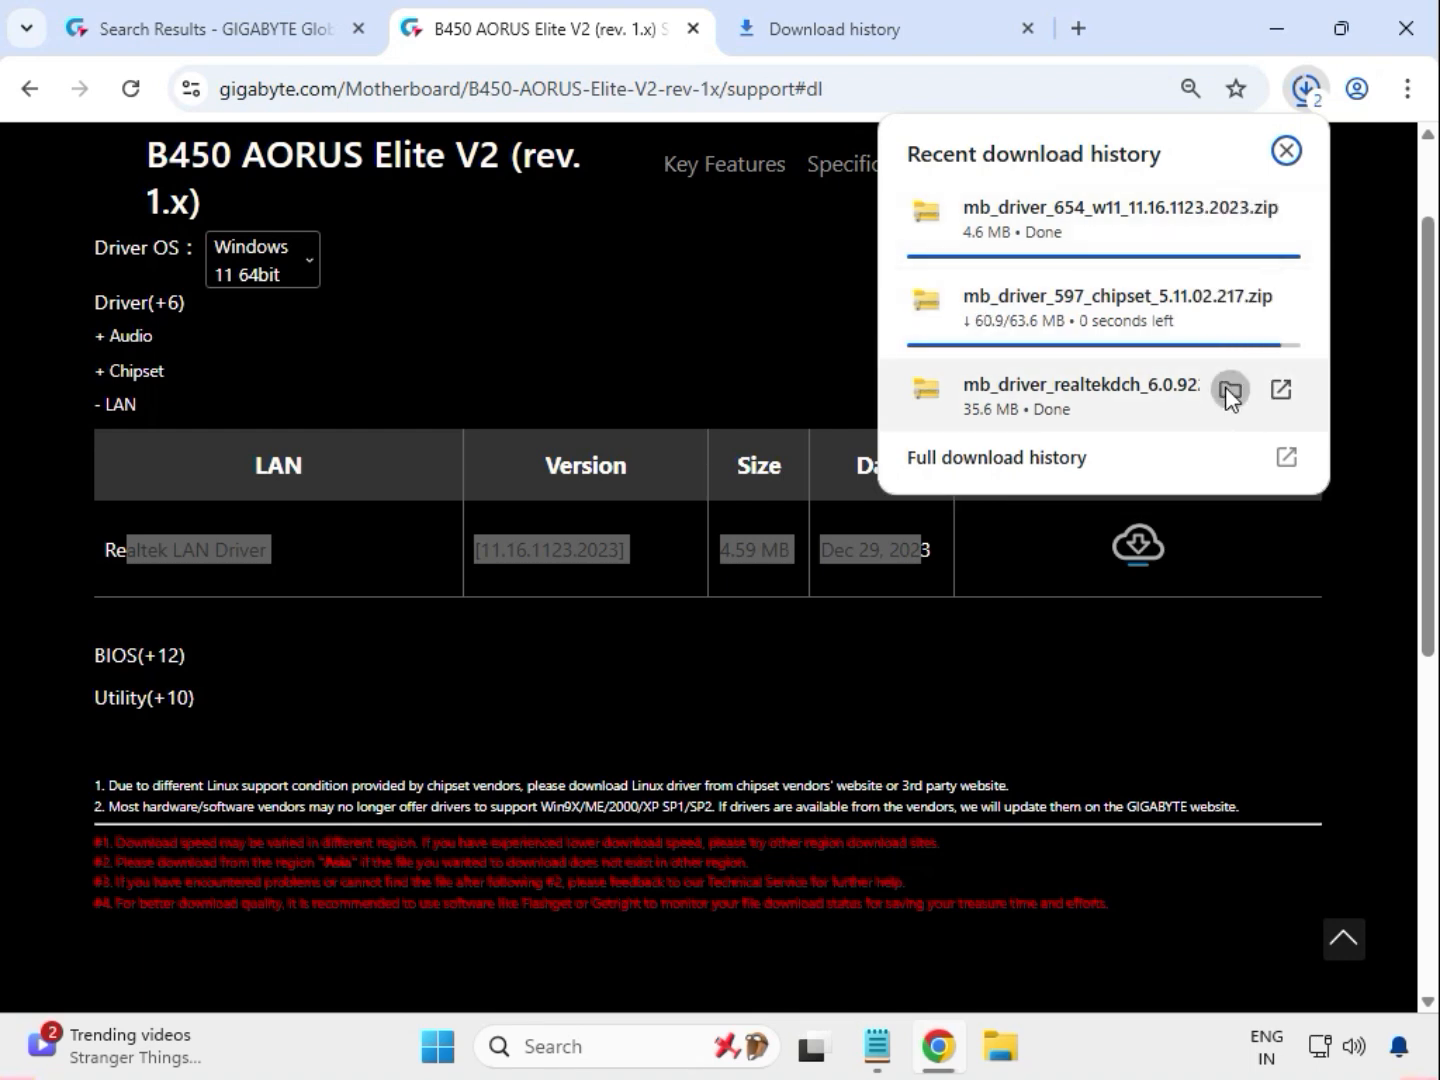
click(1229, 390)
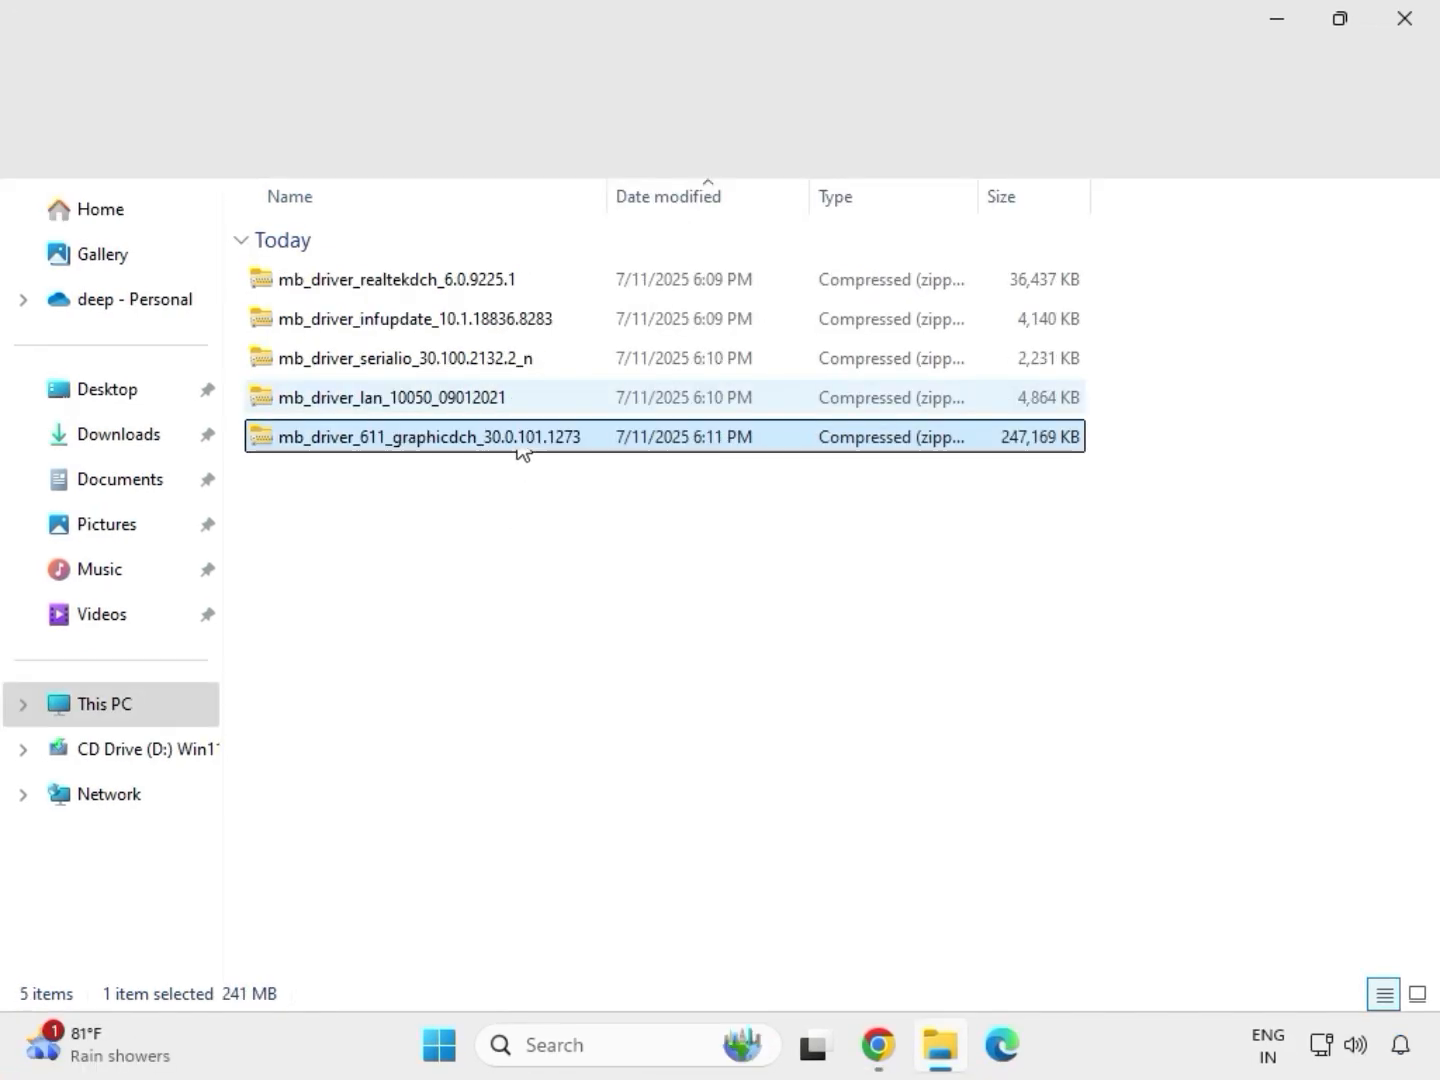
drag(505, 485, 445, 264)
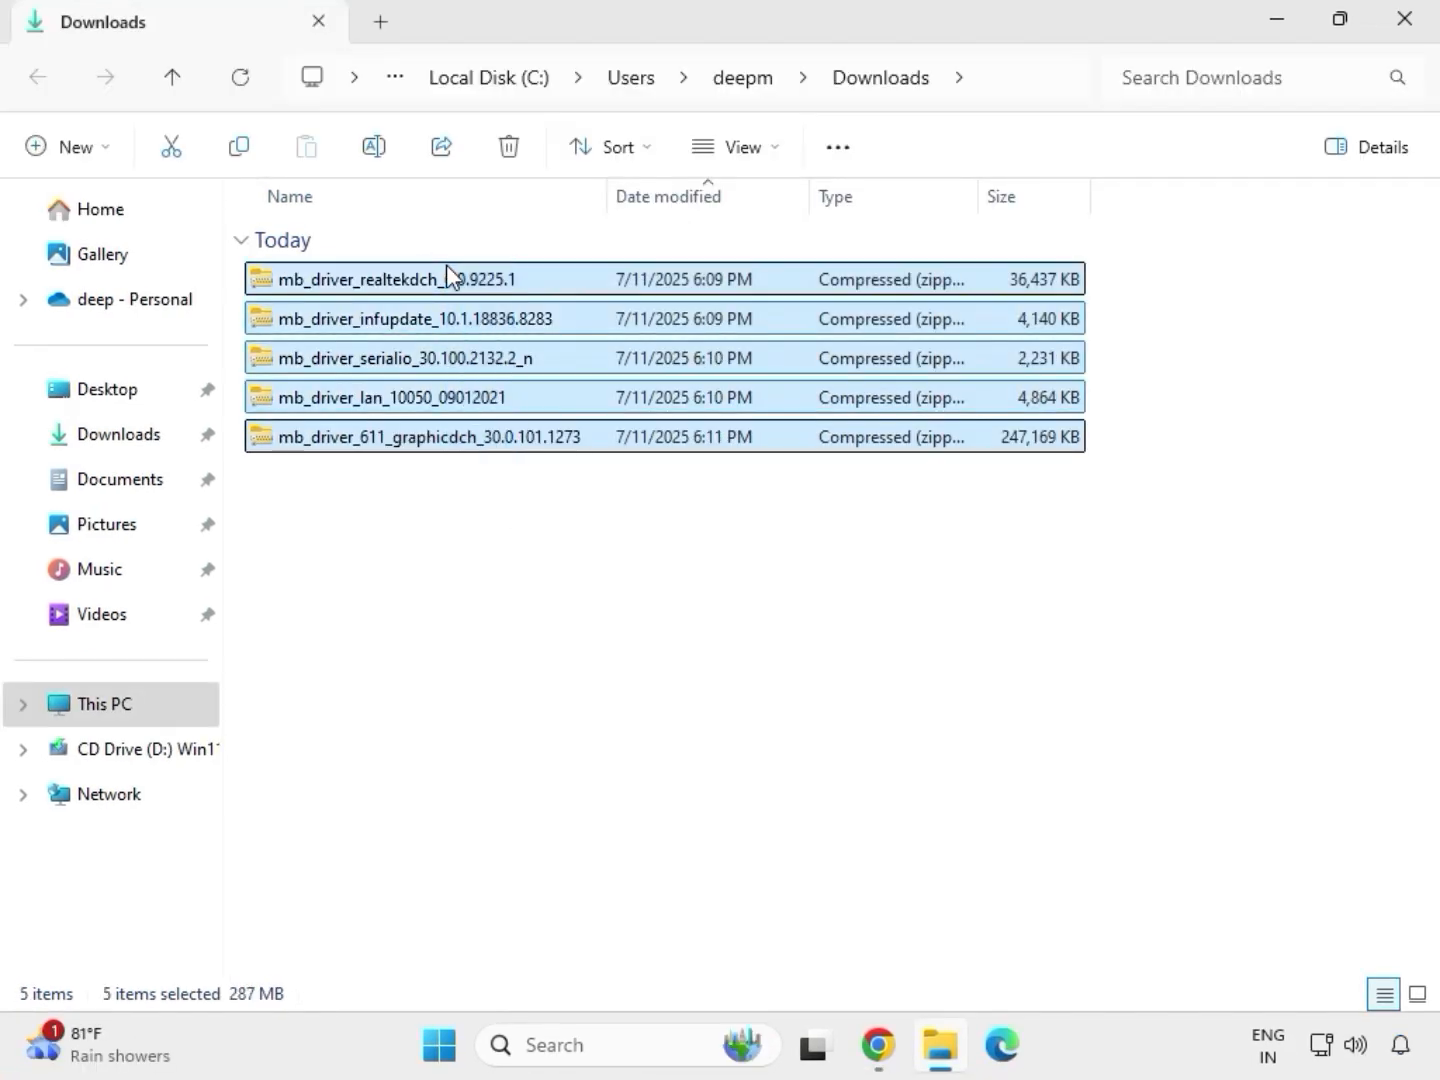
Step: Extract the mb_driver_611_graphicdch_30.0.101.1273 archive to its default folder in Downloads and close the extracted folder's window
click(505, 445)
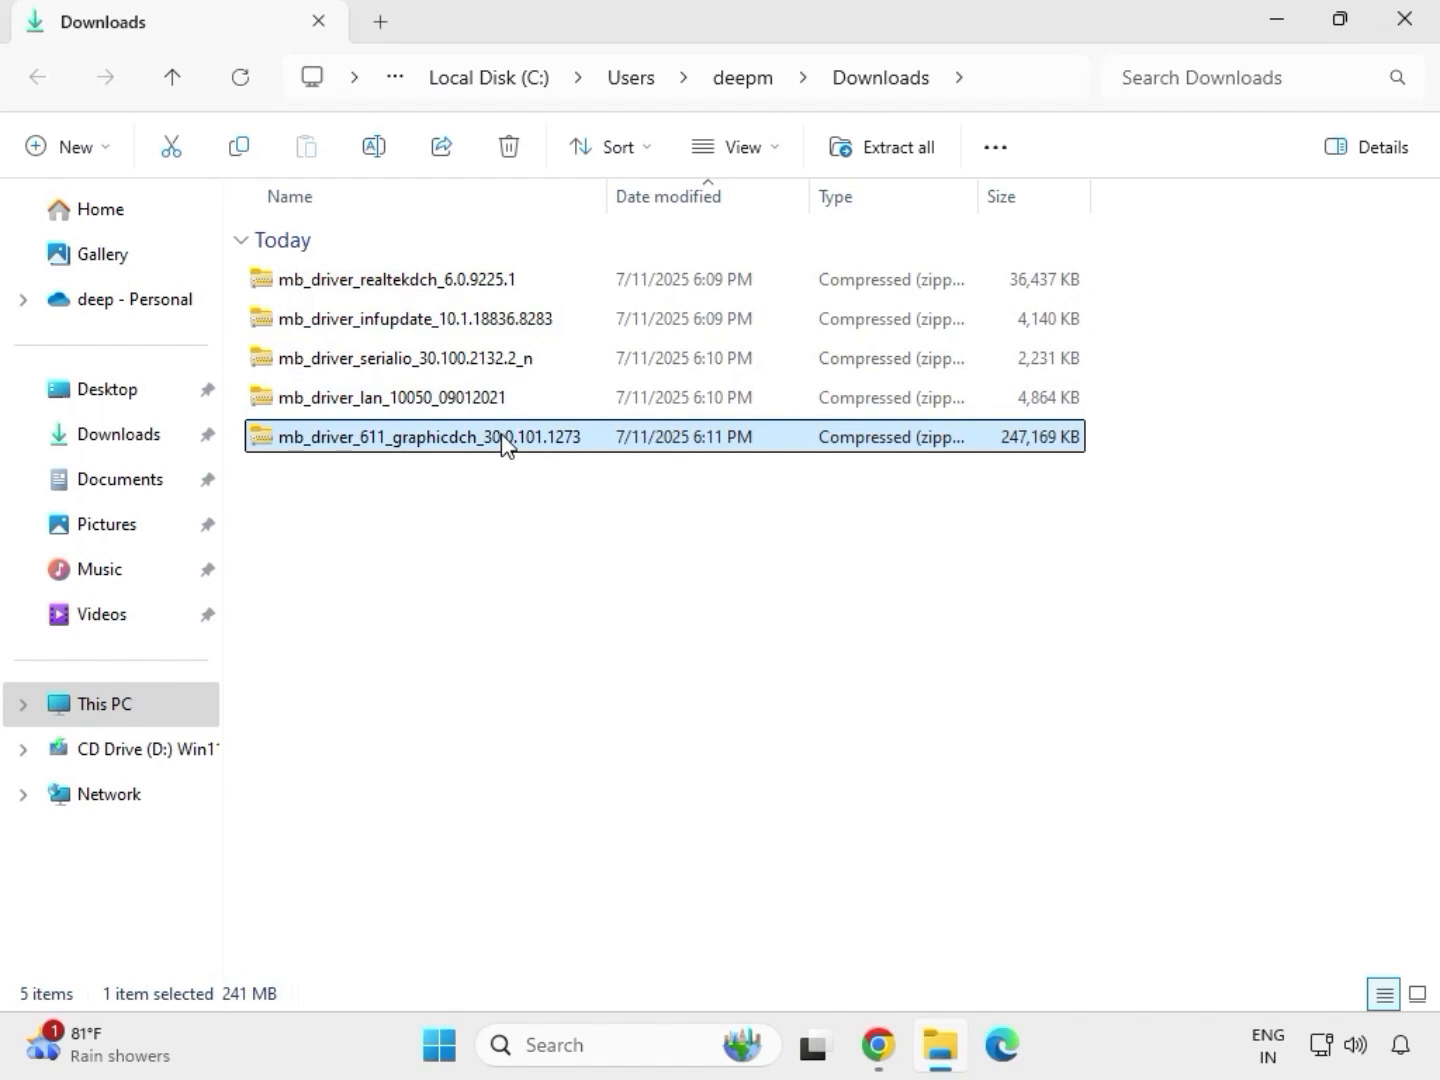
right_click(501, 438)
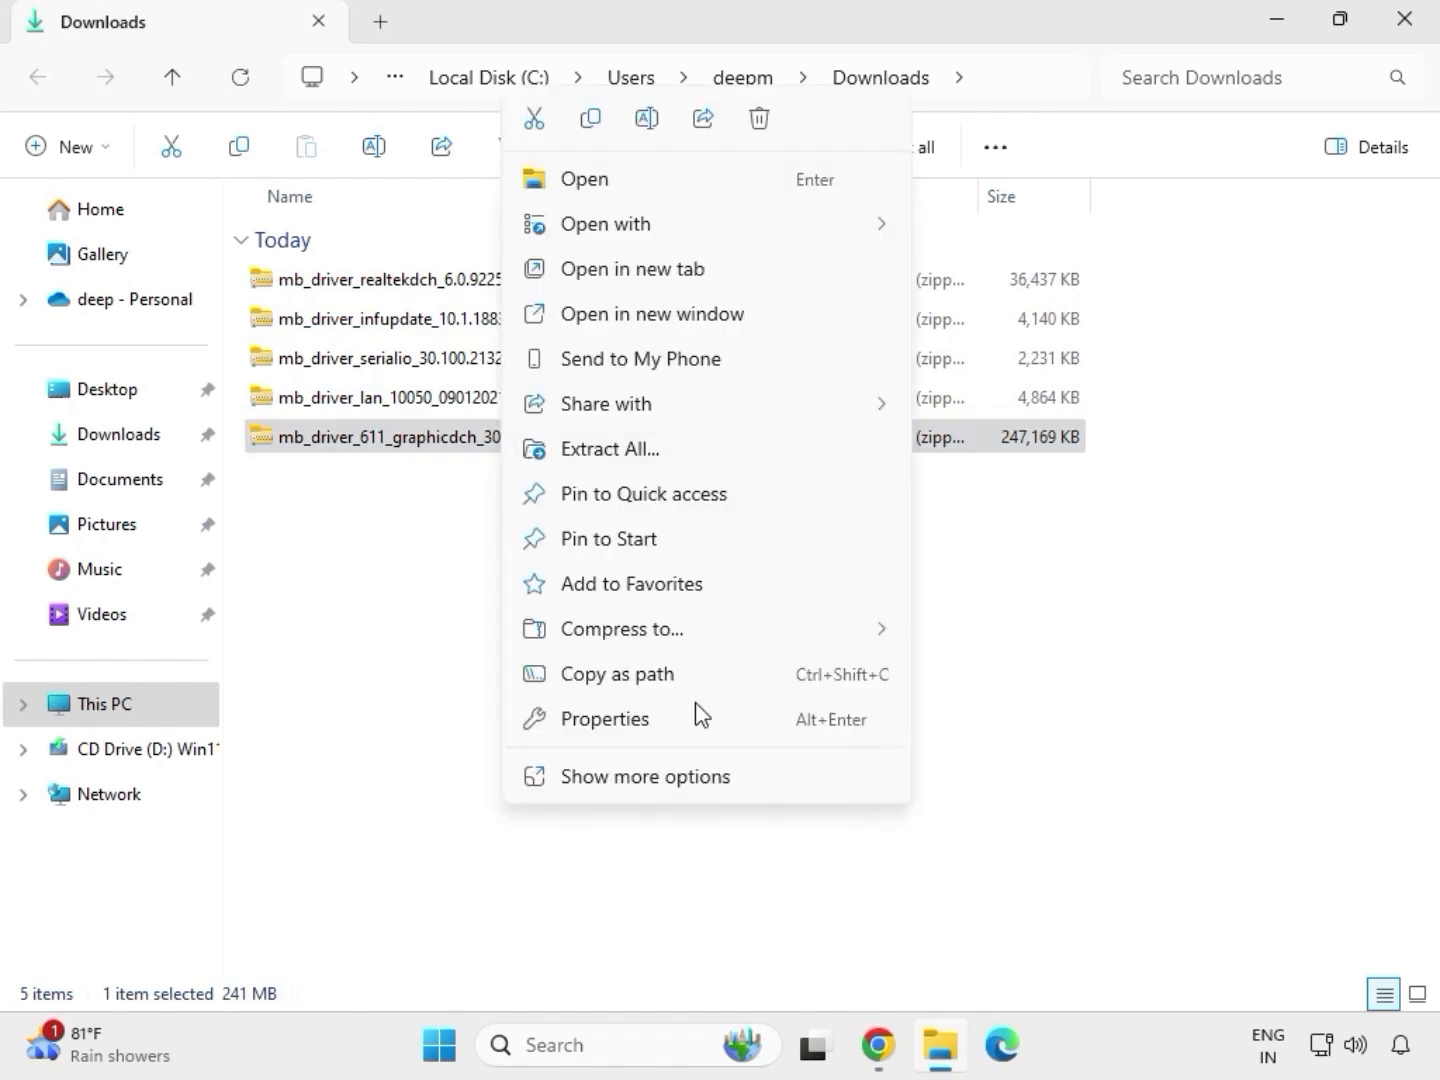
click(646, 780)
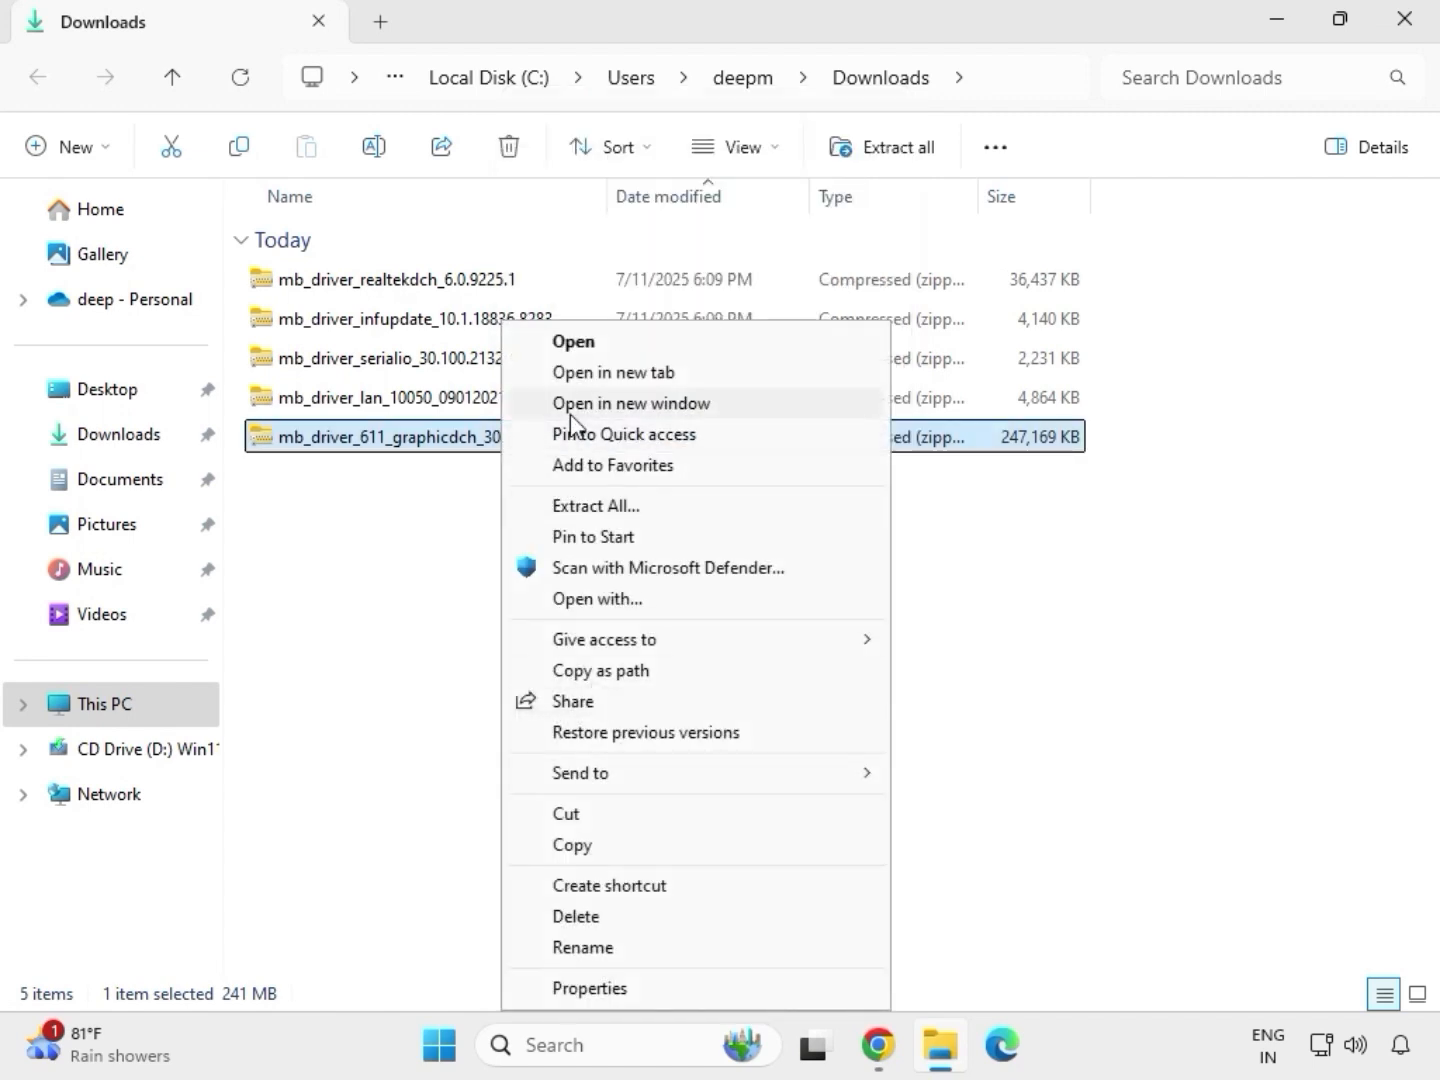
click(607, 508)
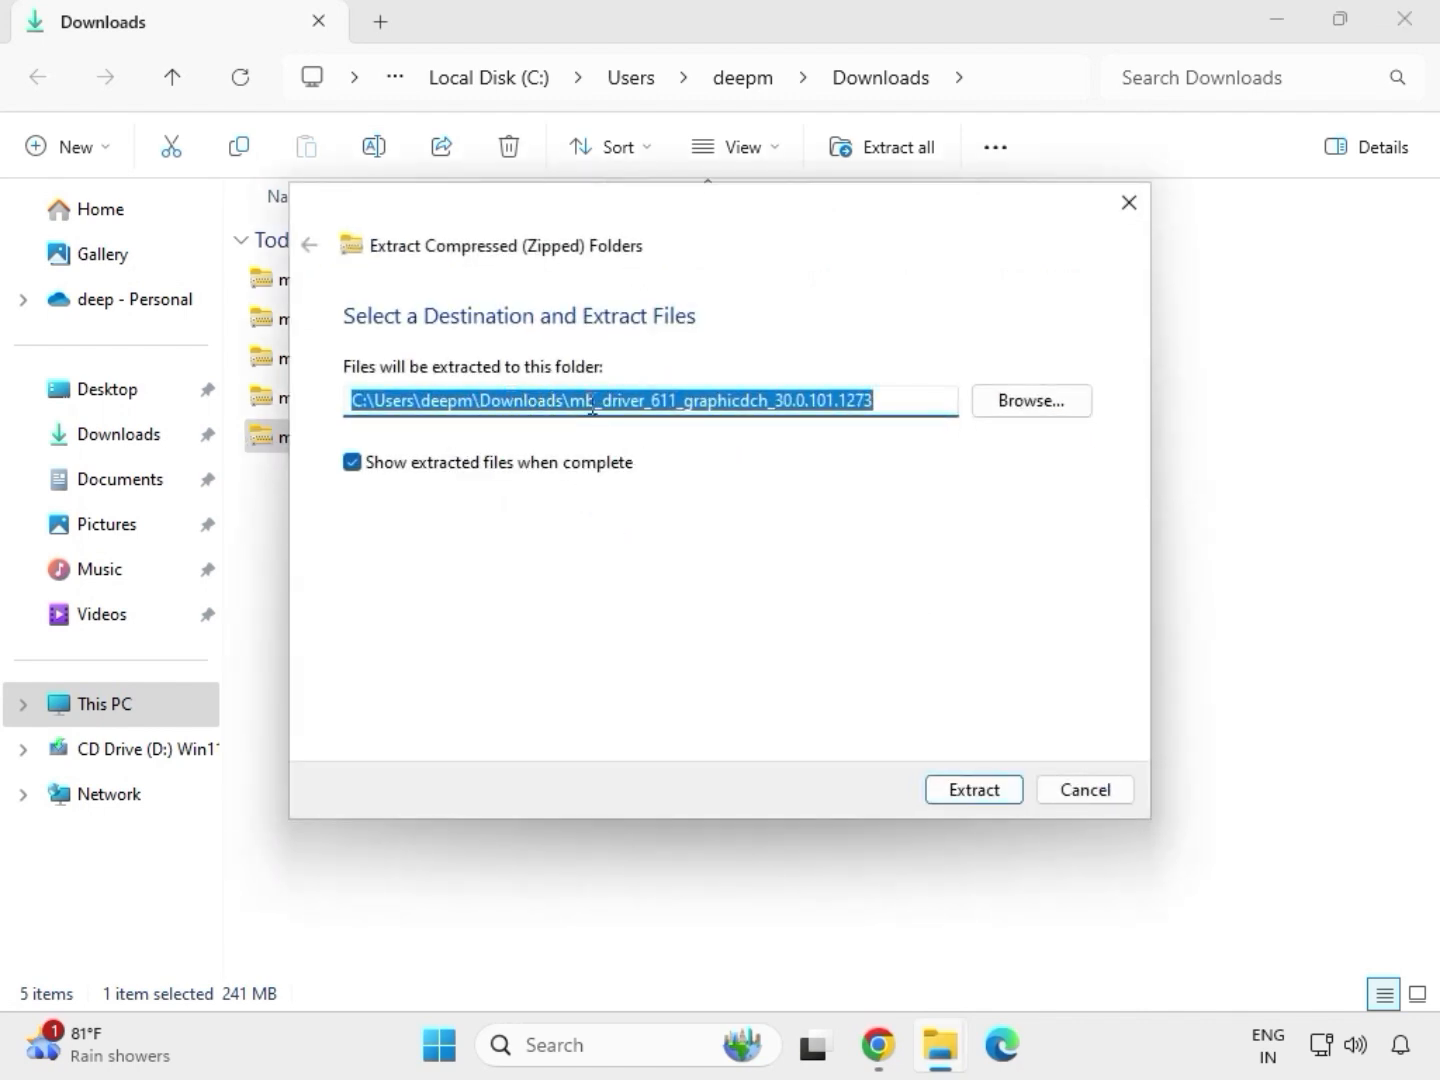
click(986, 796)
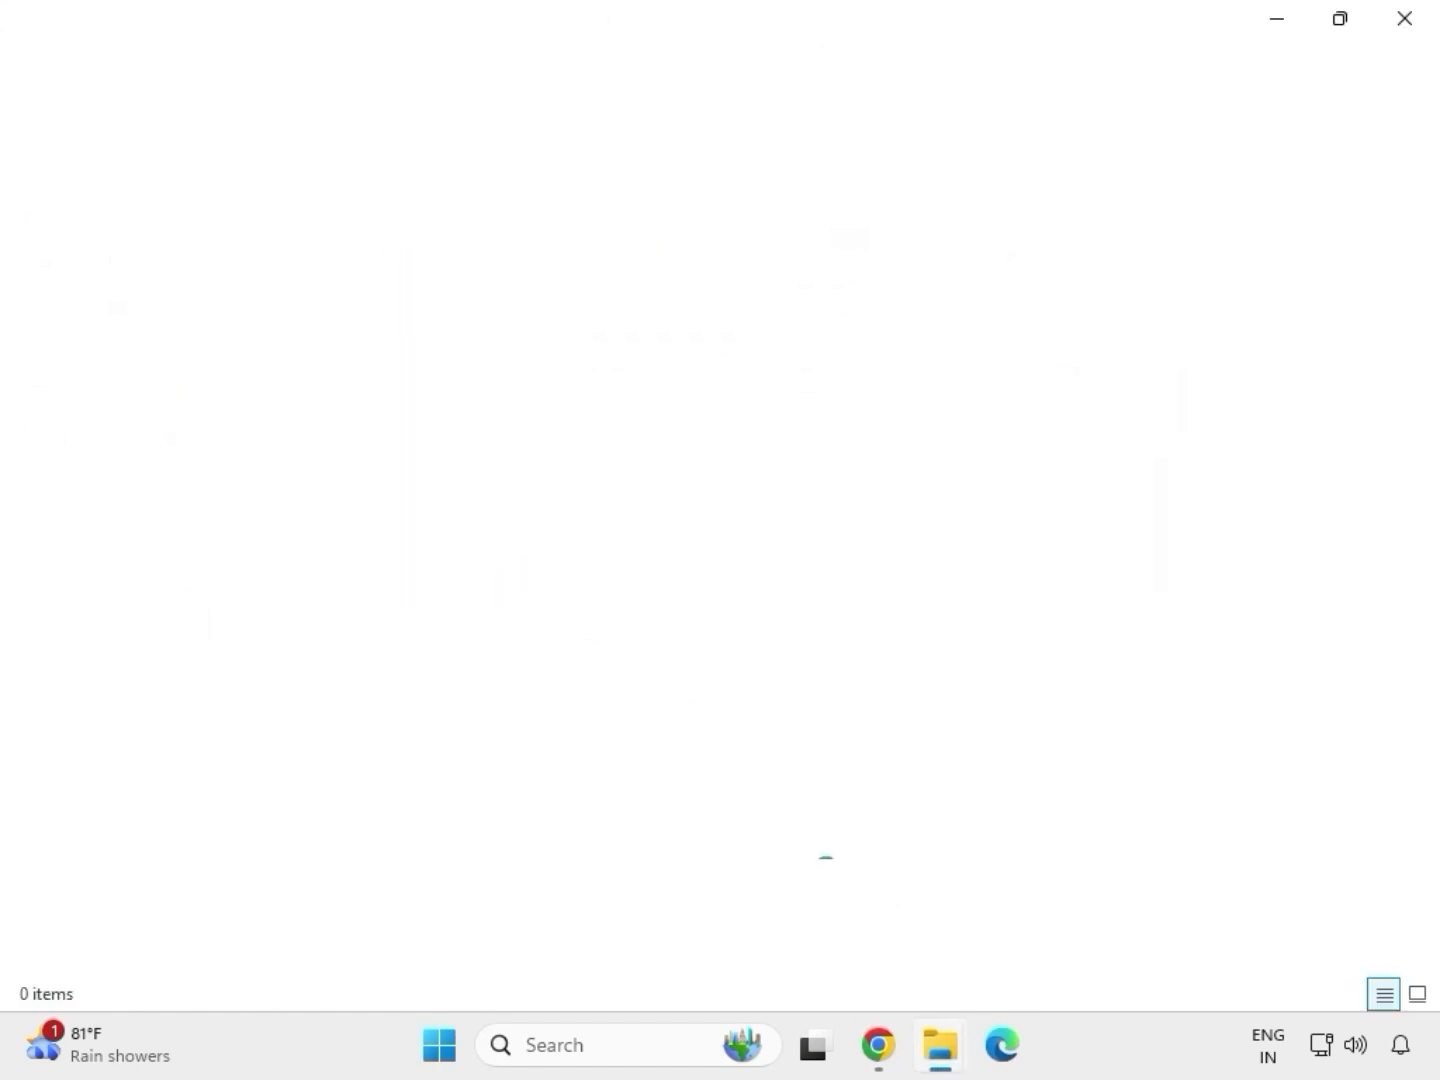
click(1404, 30)
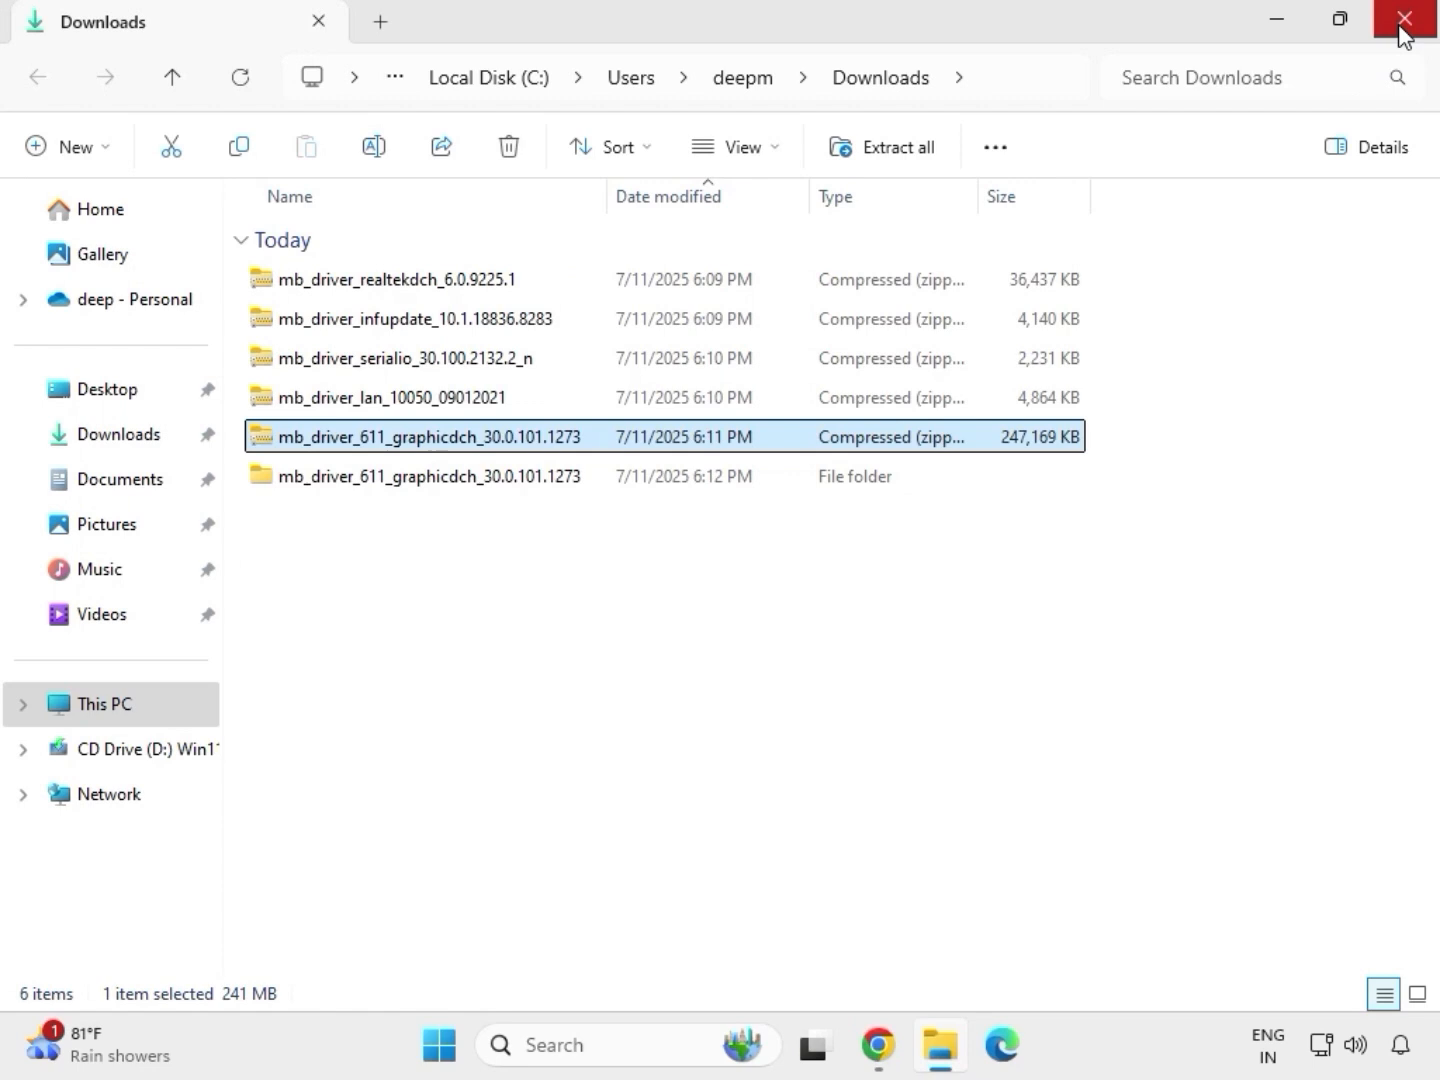
Step: Extract the mb_driver_lan_10050_09012021 archive to its default folder in Downloads and close the extracted folder's window
click(364, 402)
right_click(363, 405)
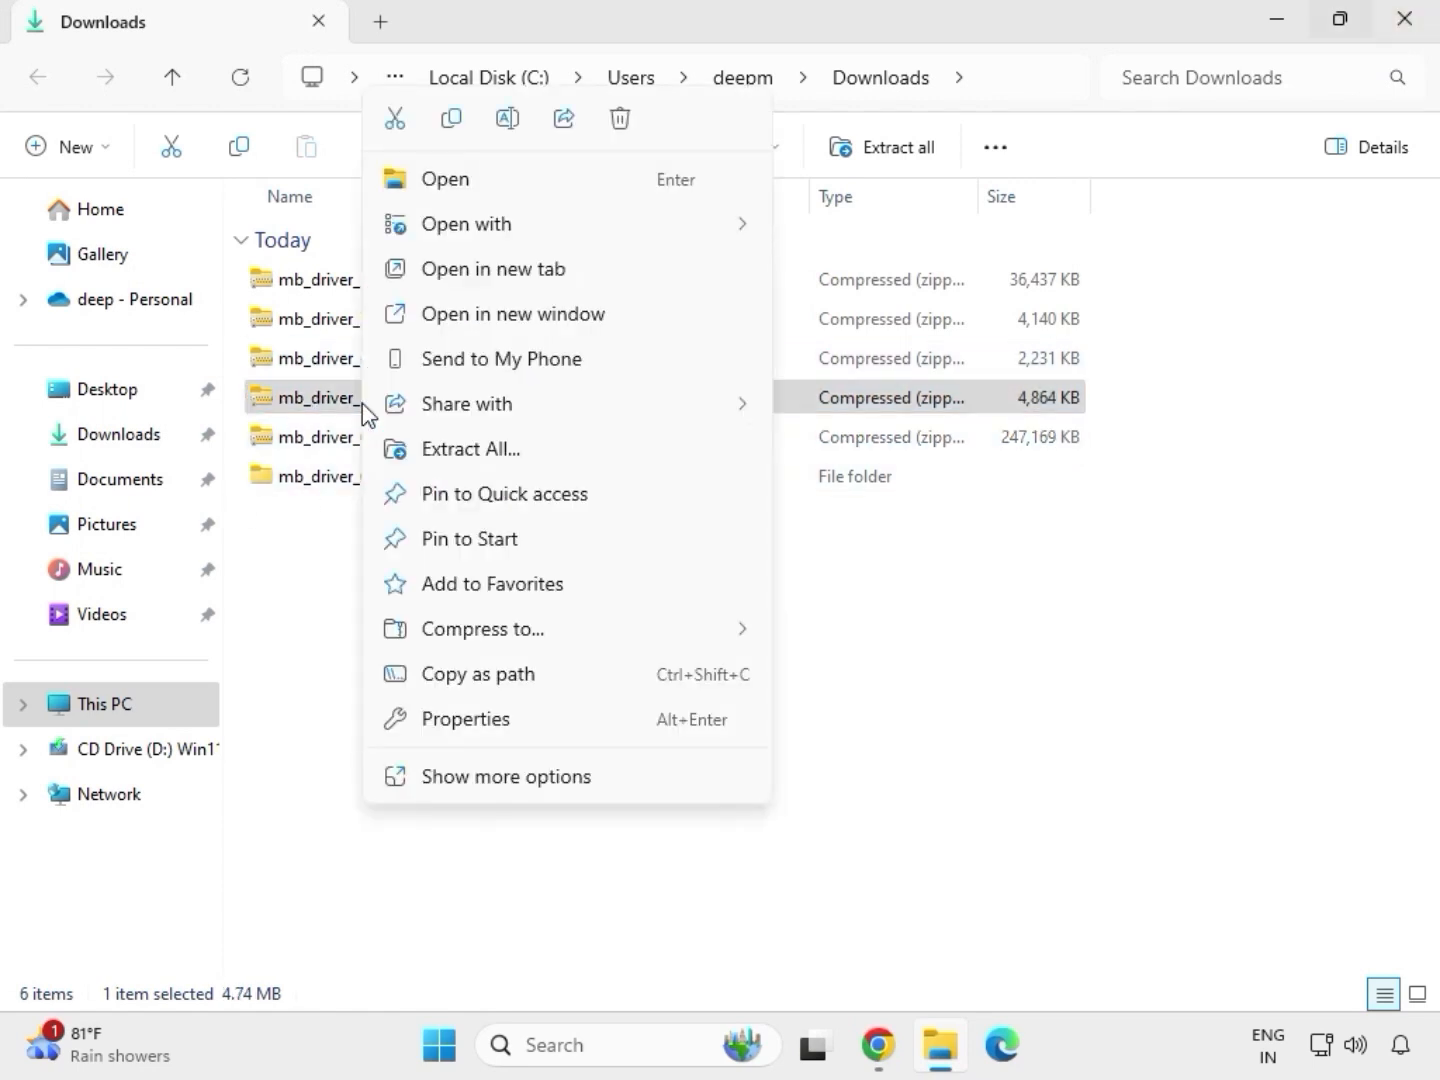
click(481, 777)
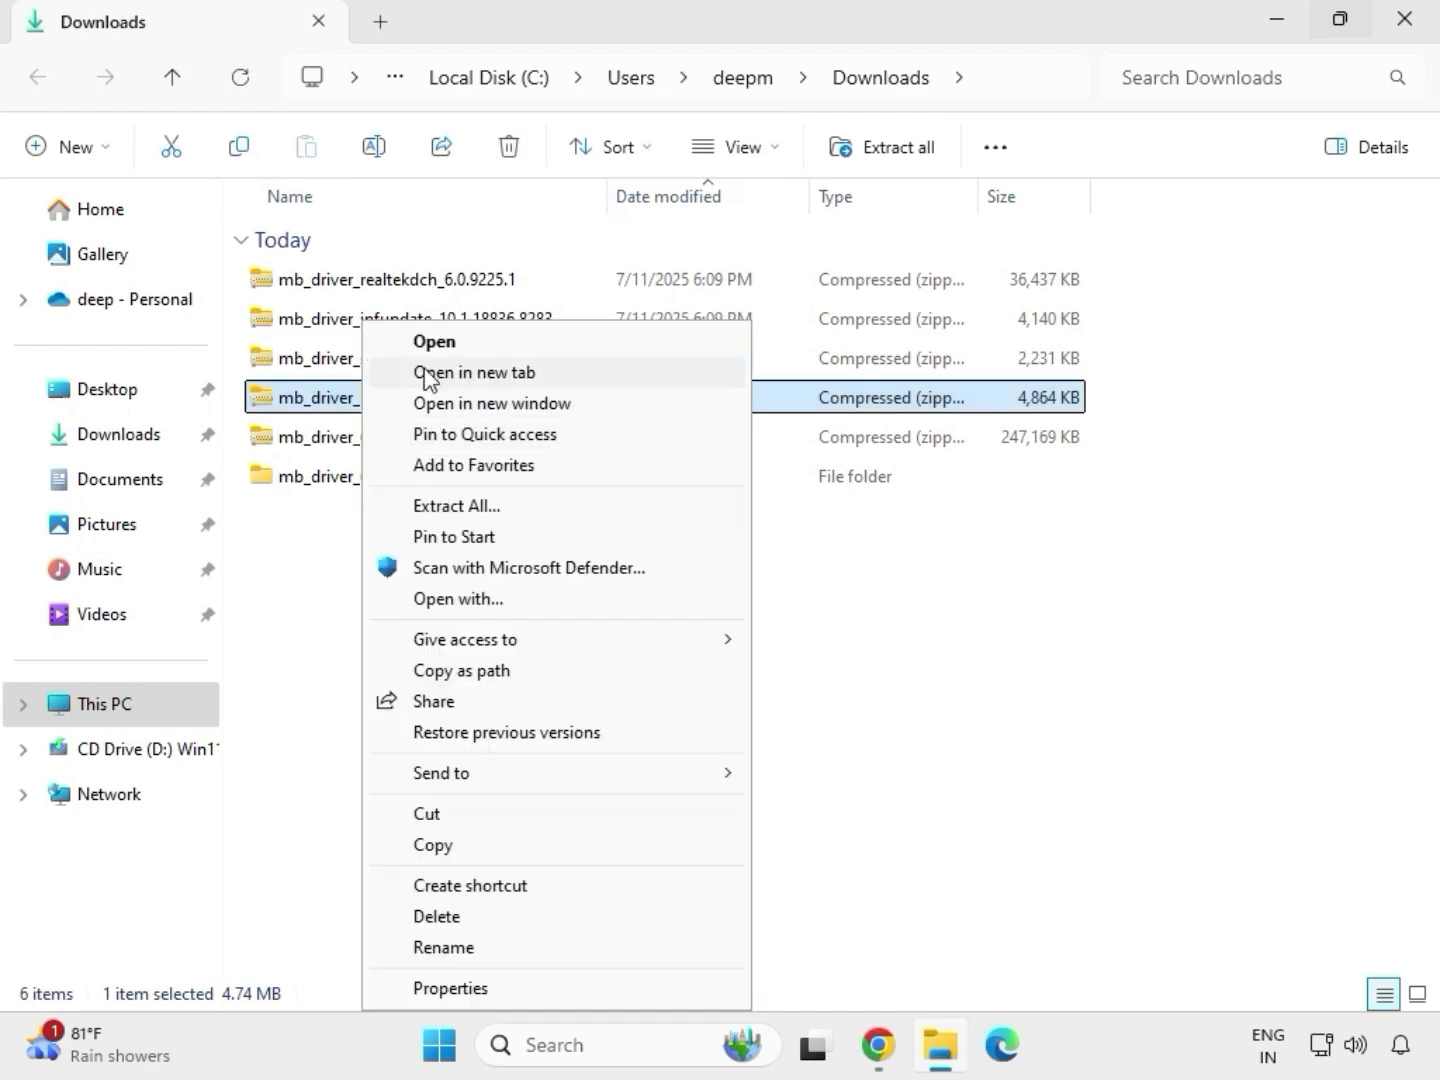
click(455, 506)
click(965, 789)
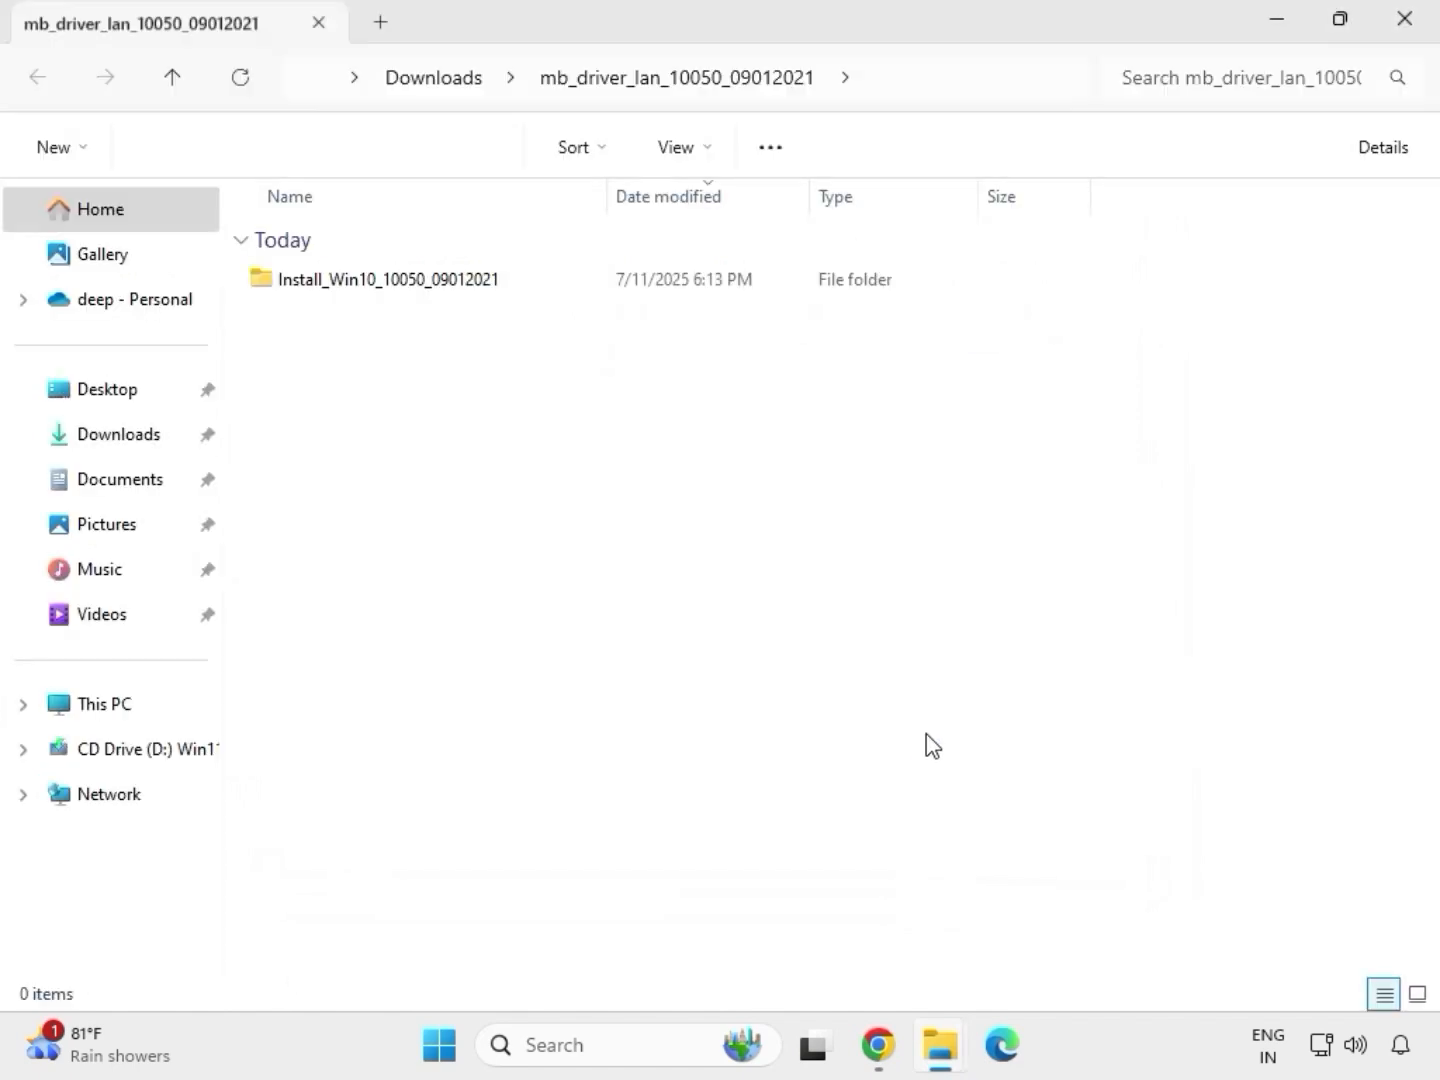
click(1408, 23)
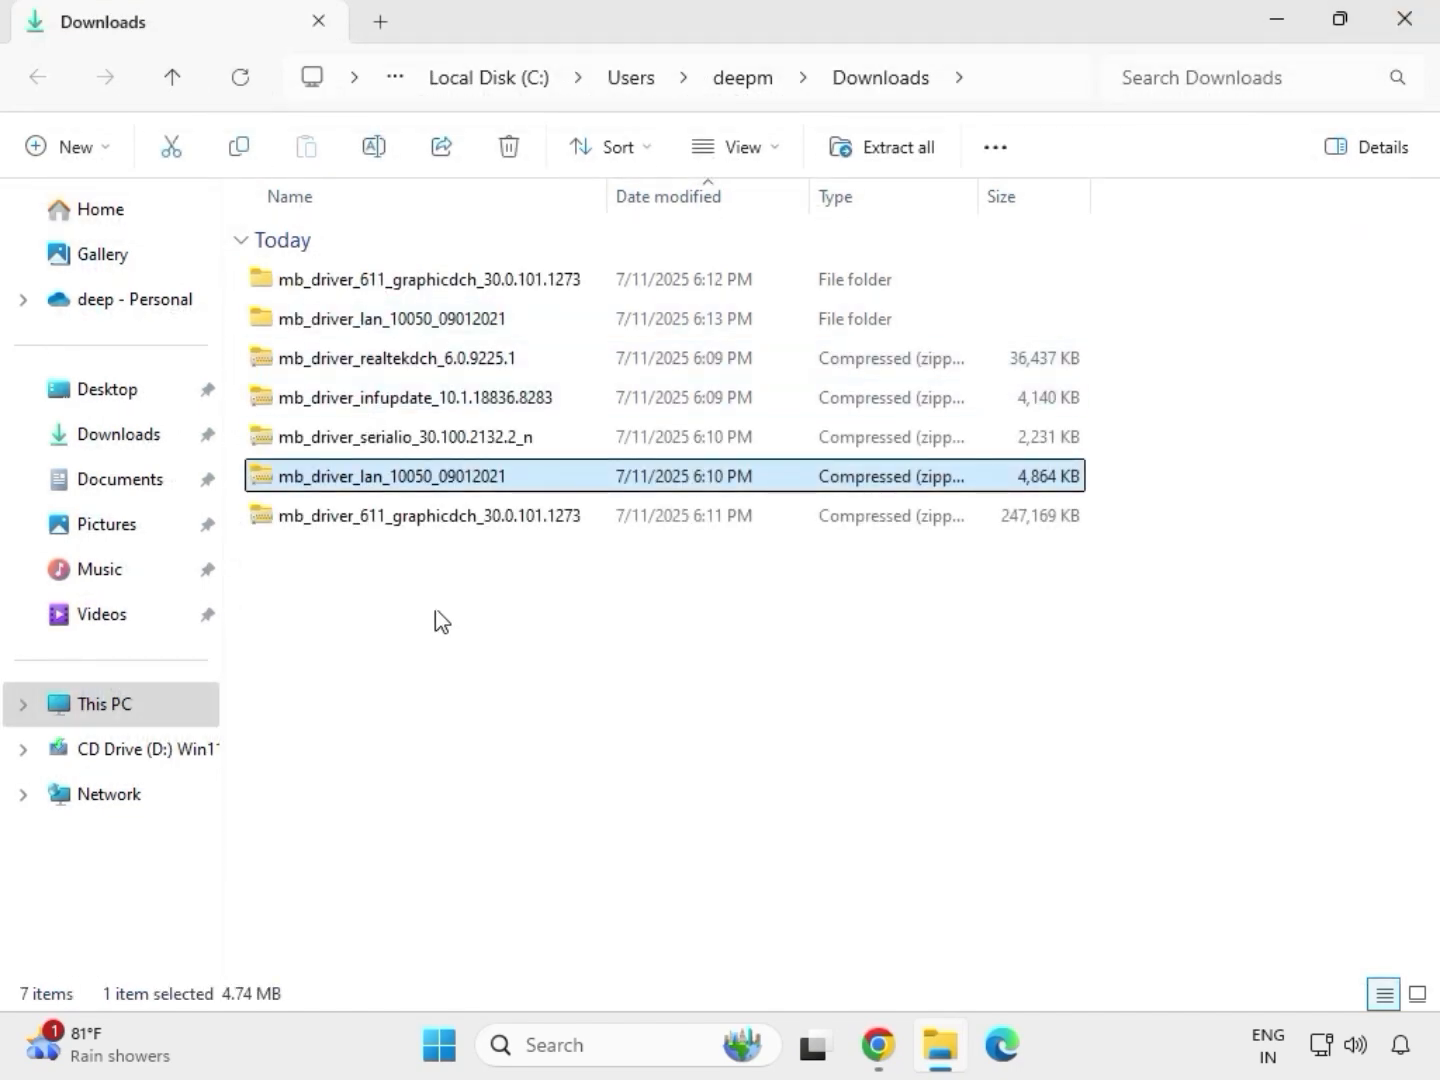
Step: Extract the mb_driver_serialio_30.100.2132.2_n archive to its default folder in Downloads
click(358, 441)
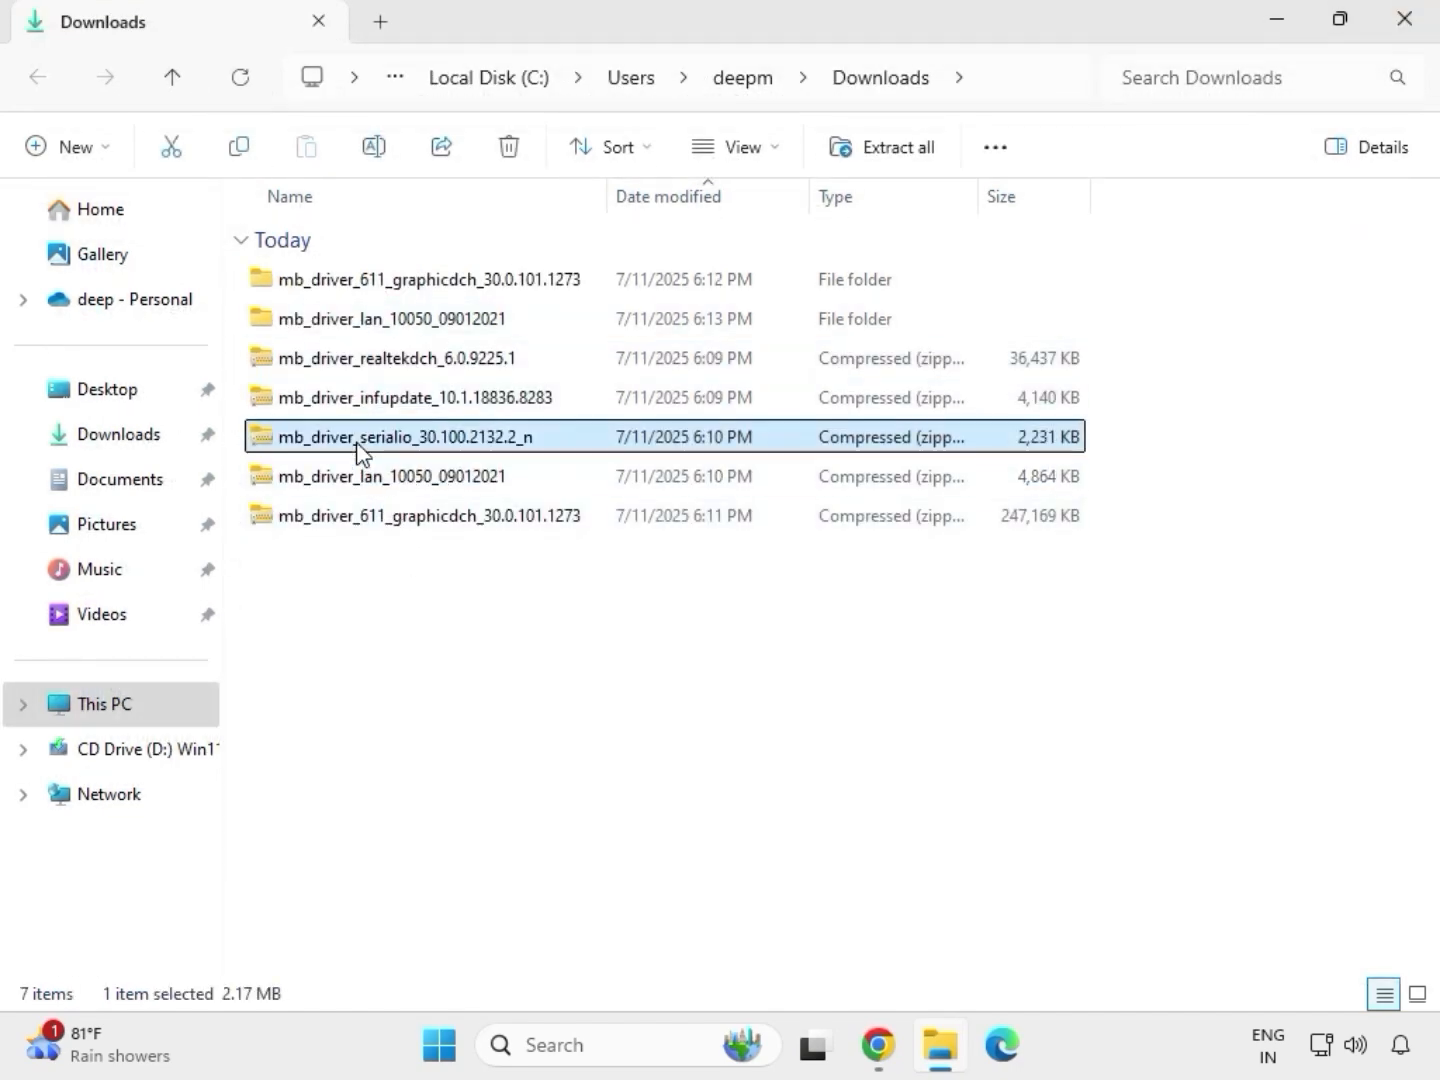
right_click(358, 444)
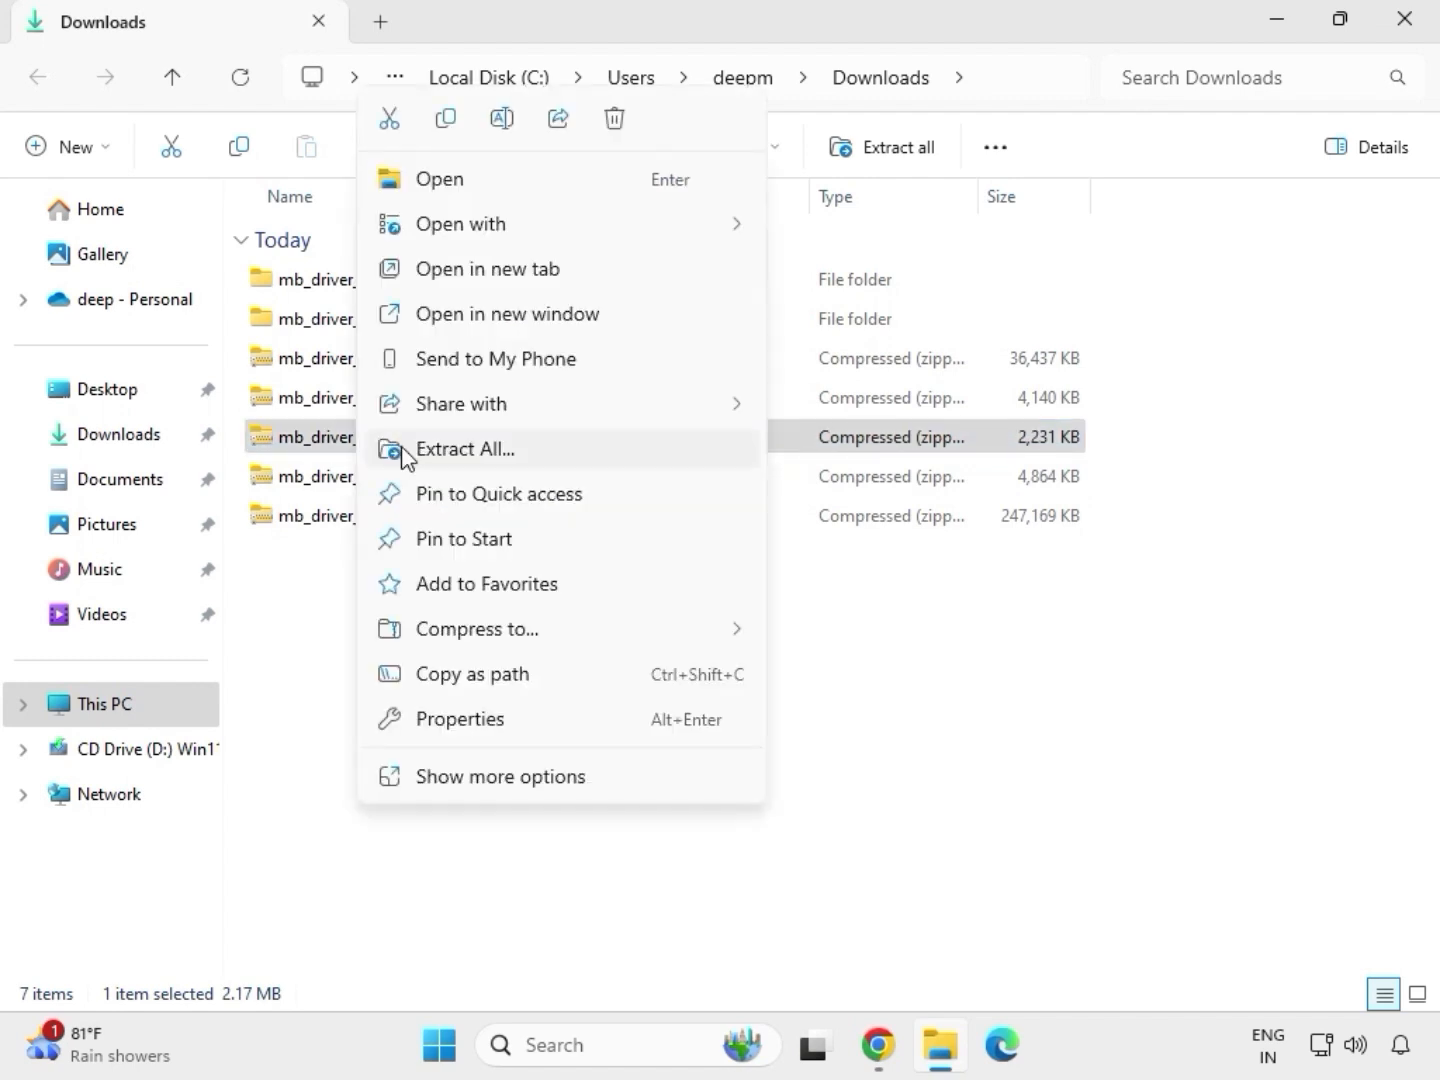
click(441, 450)
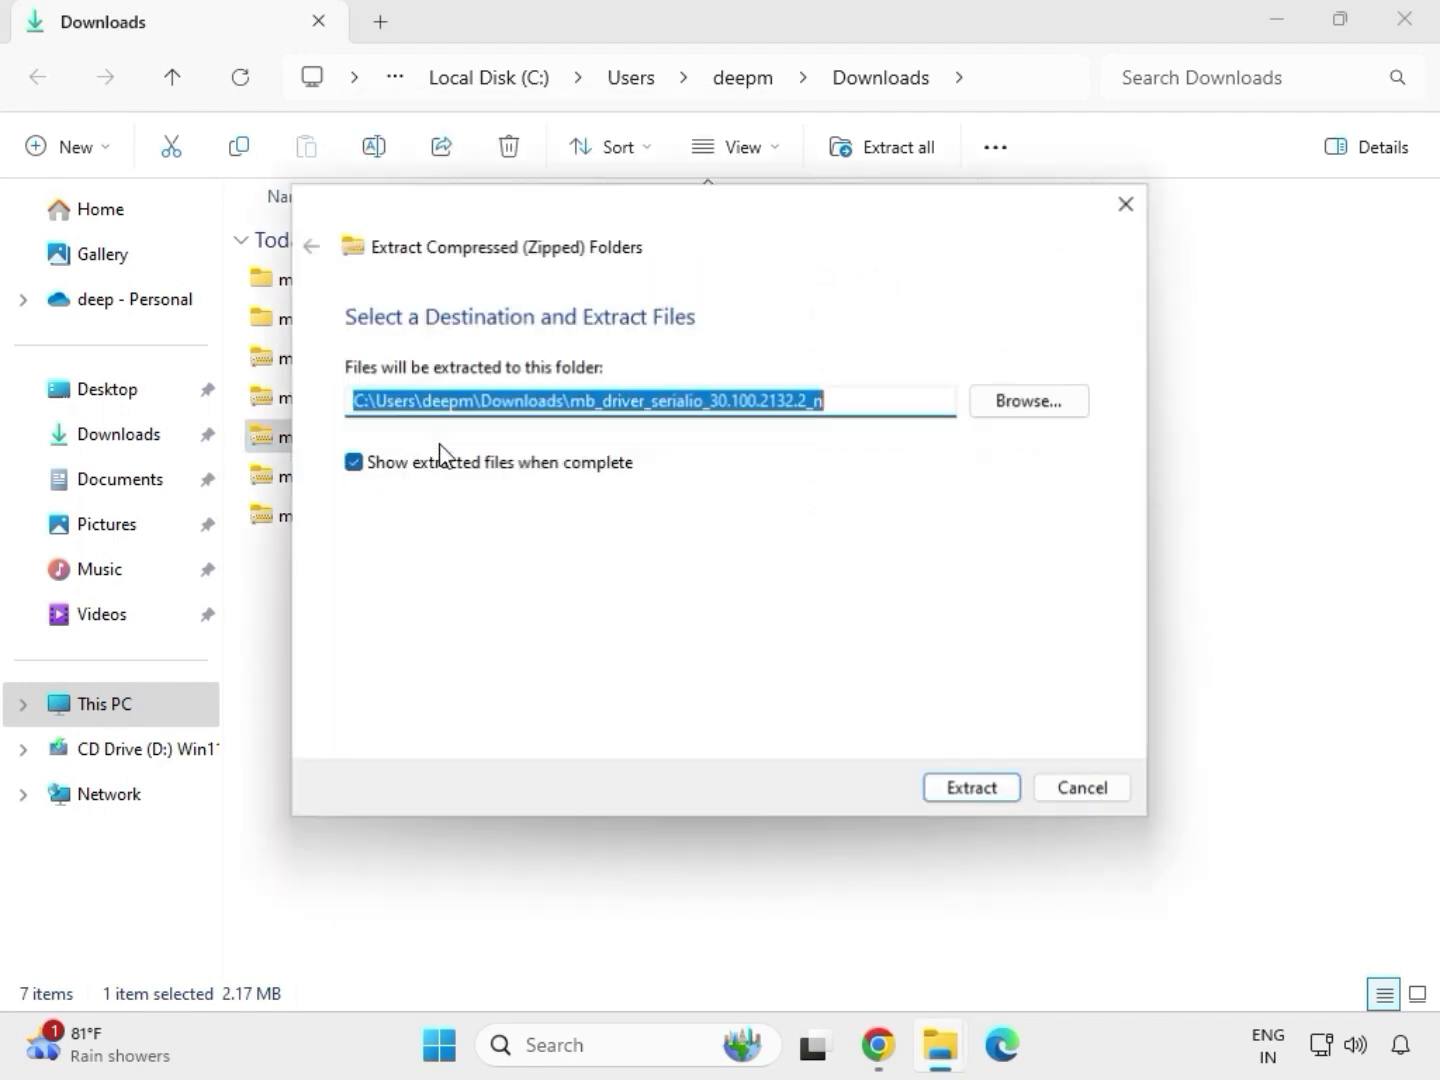
click(962, 790)
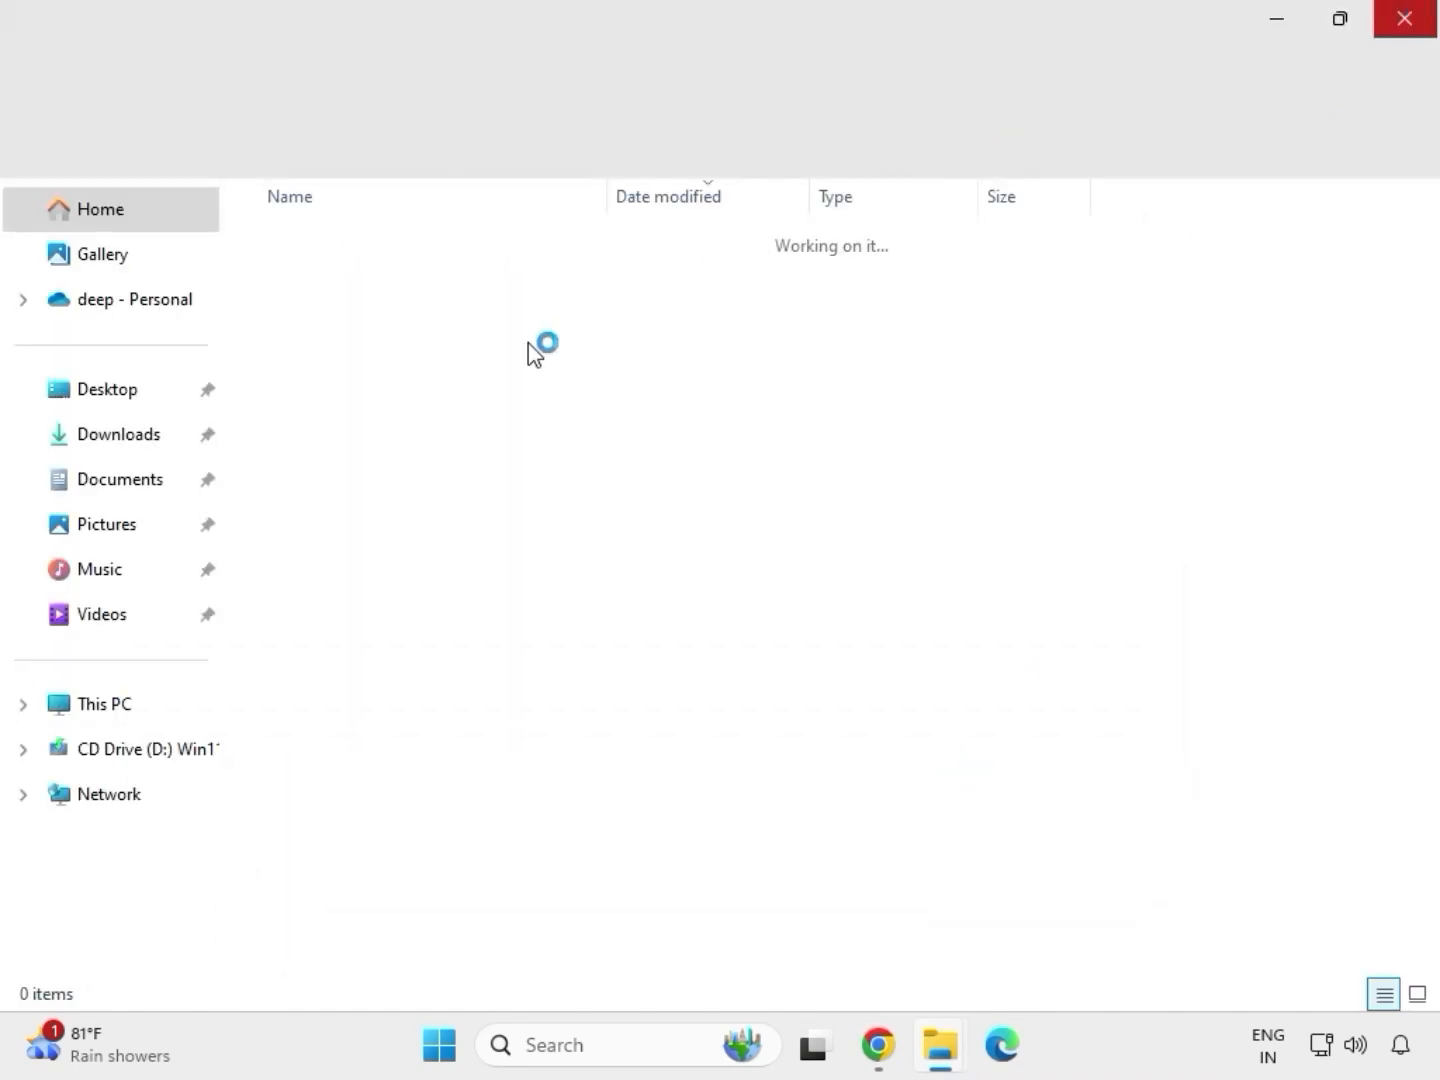
Step: Extract the mb_driver_infupdate_10.1.18836.8283 archive to its default folder in Downloads and close the extracted folder's window
click(373, 403)
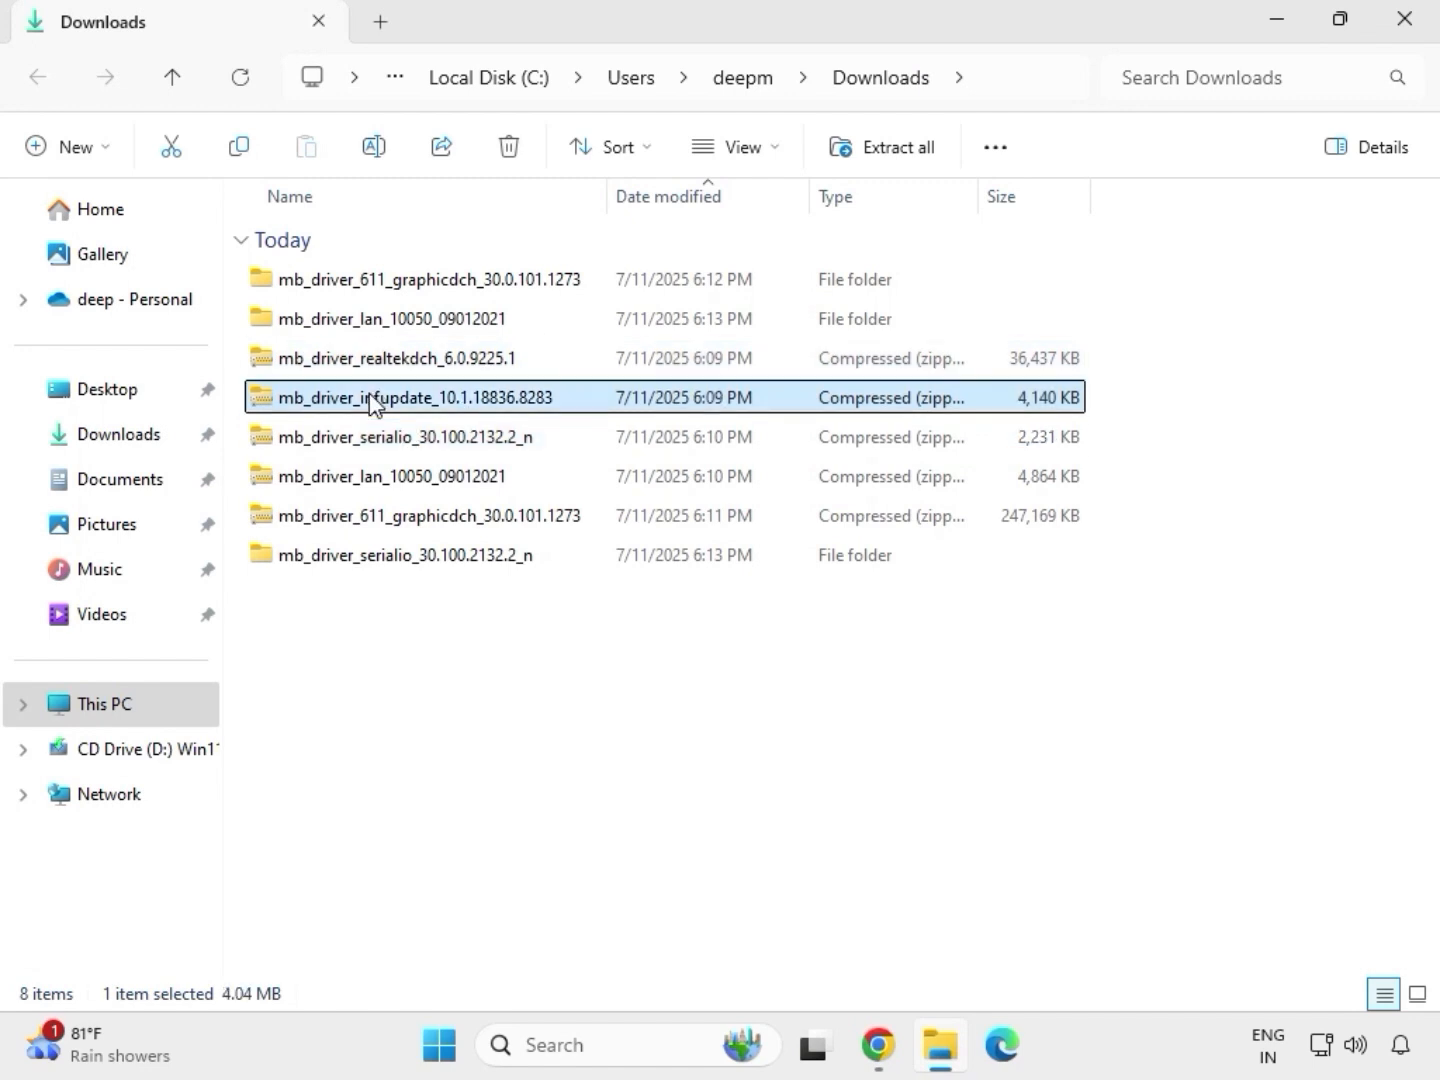
right_click(372, 403)
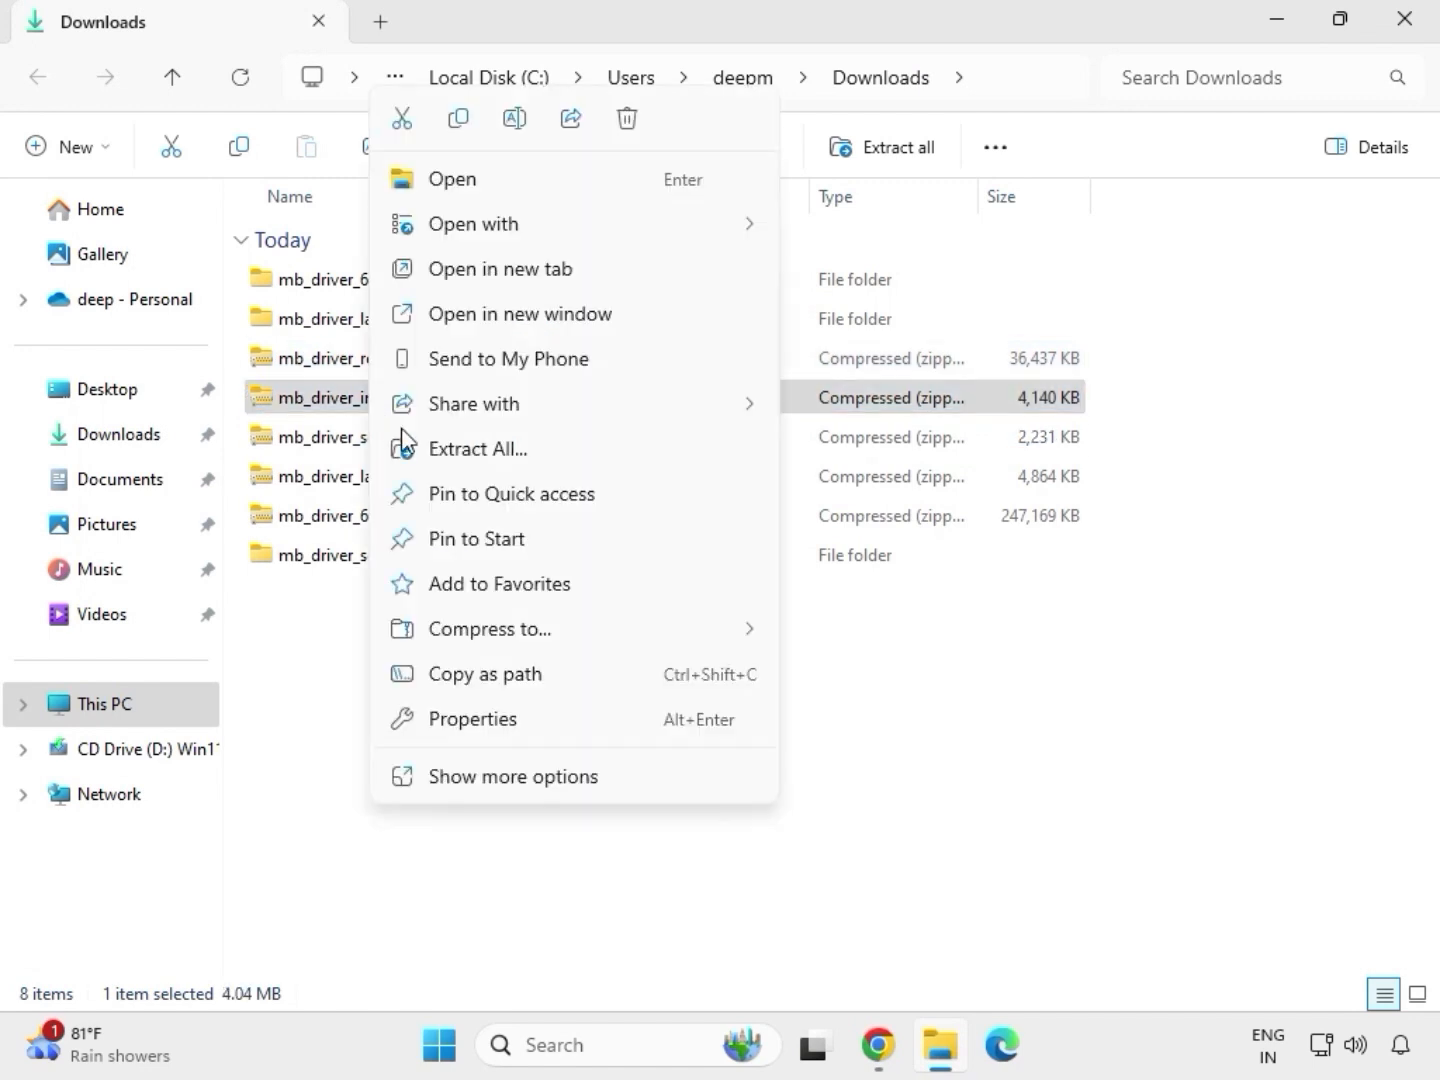
click(509, 449)
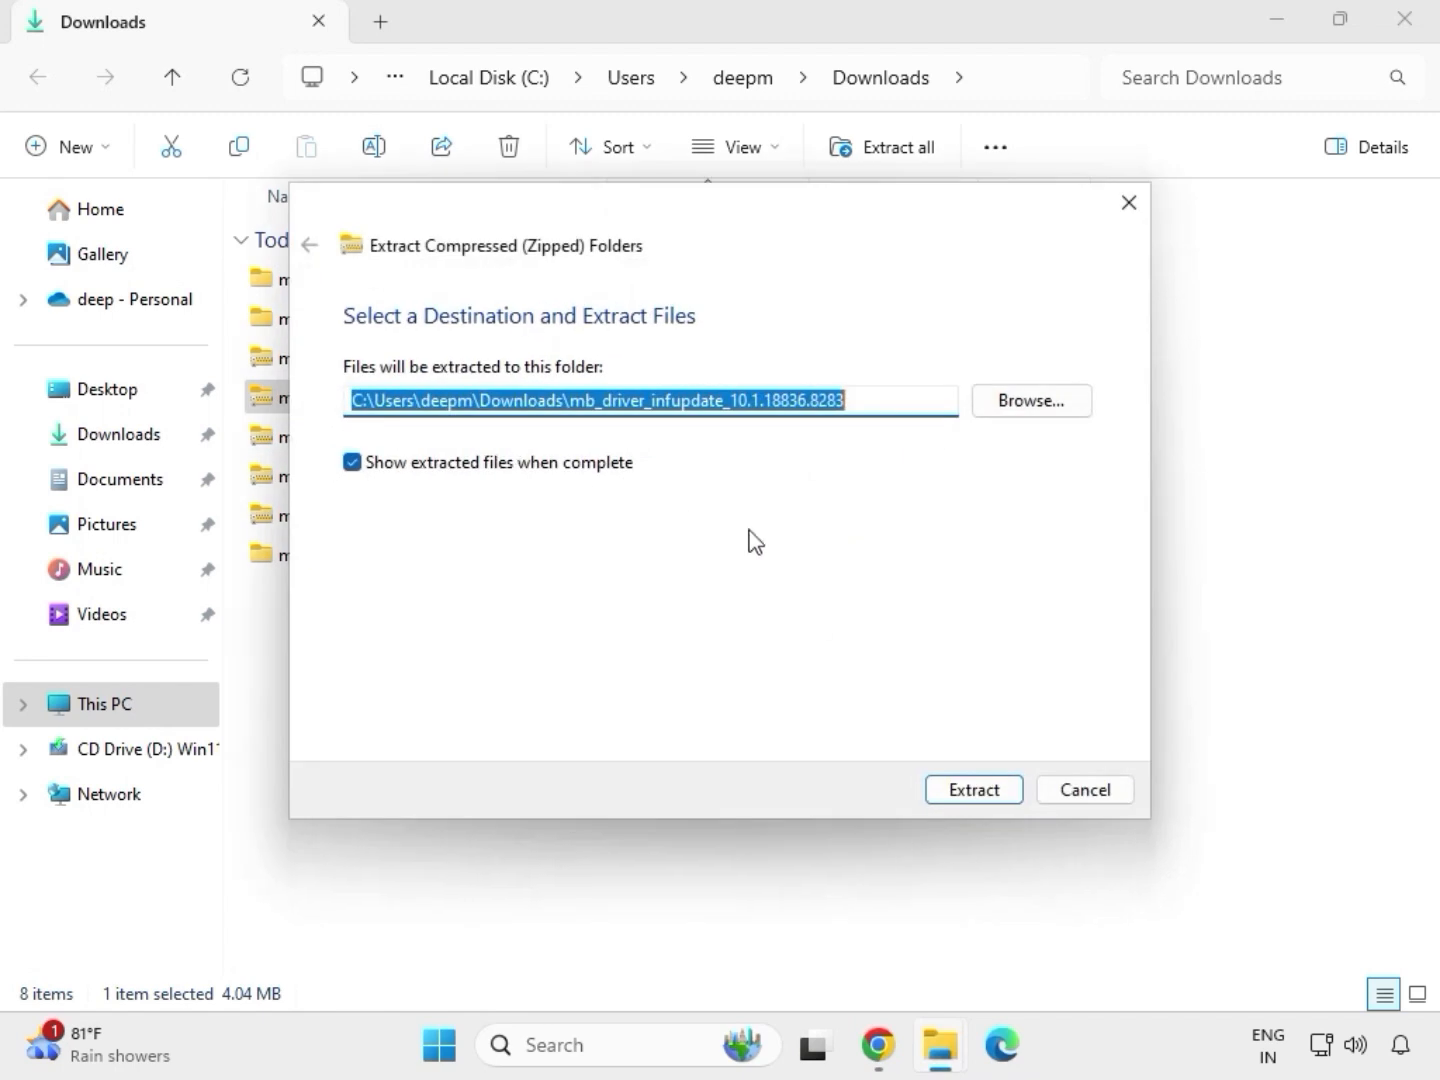
click(960, 796)
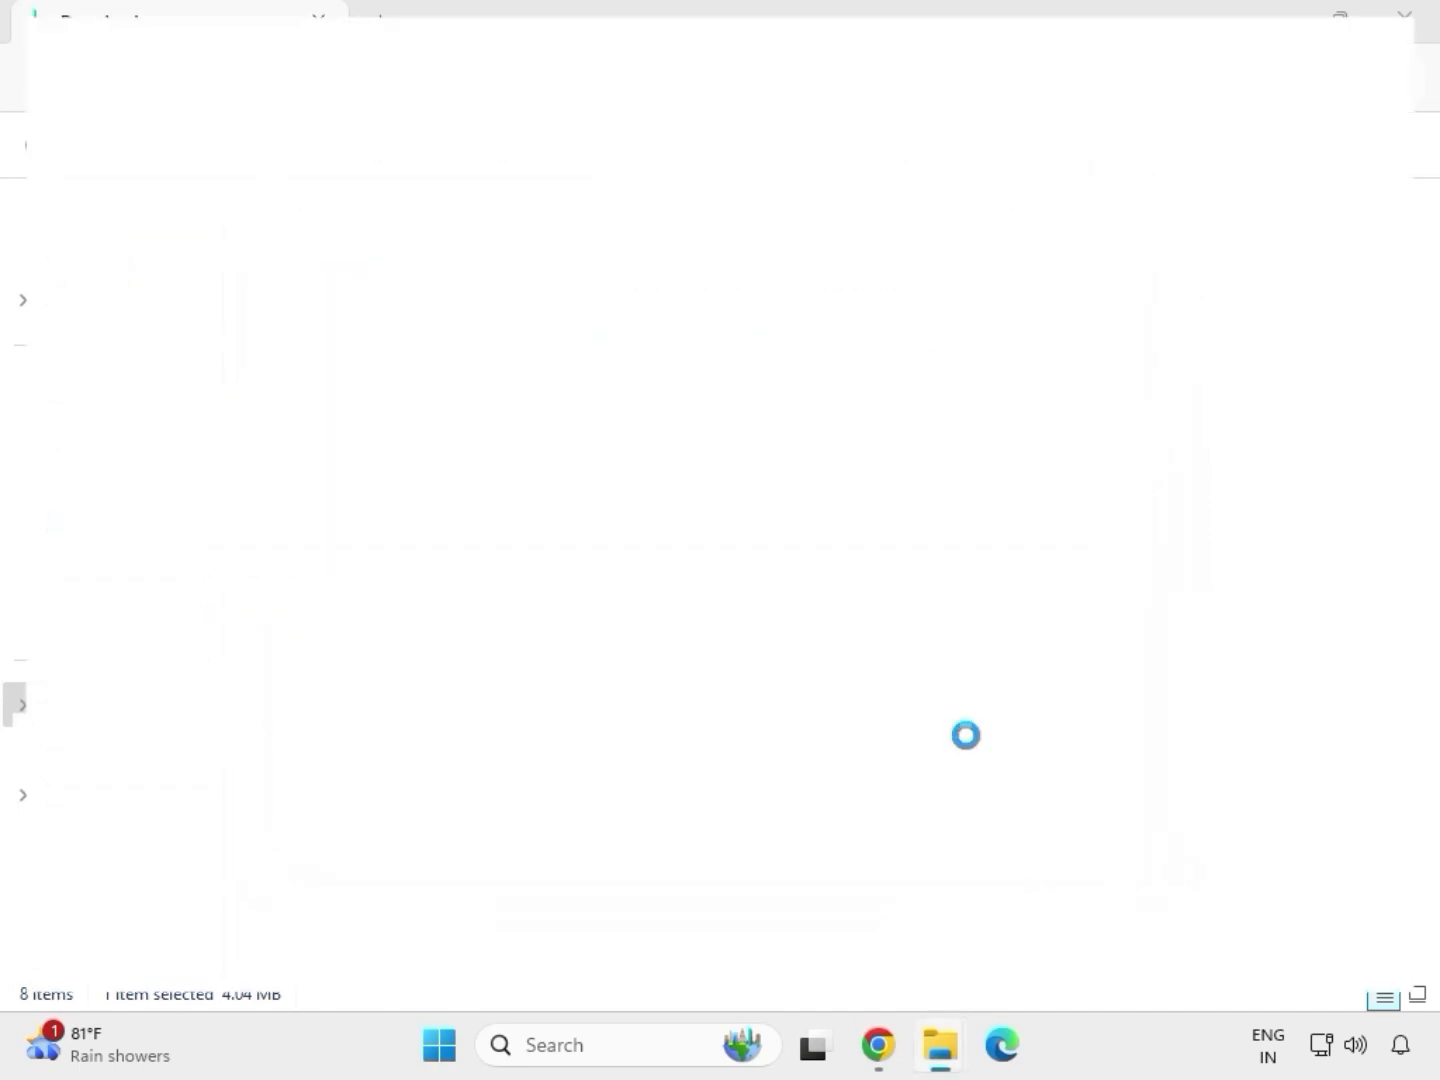
click(1407, 24)
Step: Extract the mb_driver_realtekdch_6.0.9225.1 archive to its default folder in Downloads and close the extracted folder's window
click(389, 366)
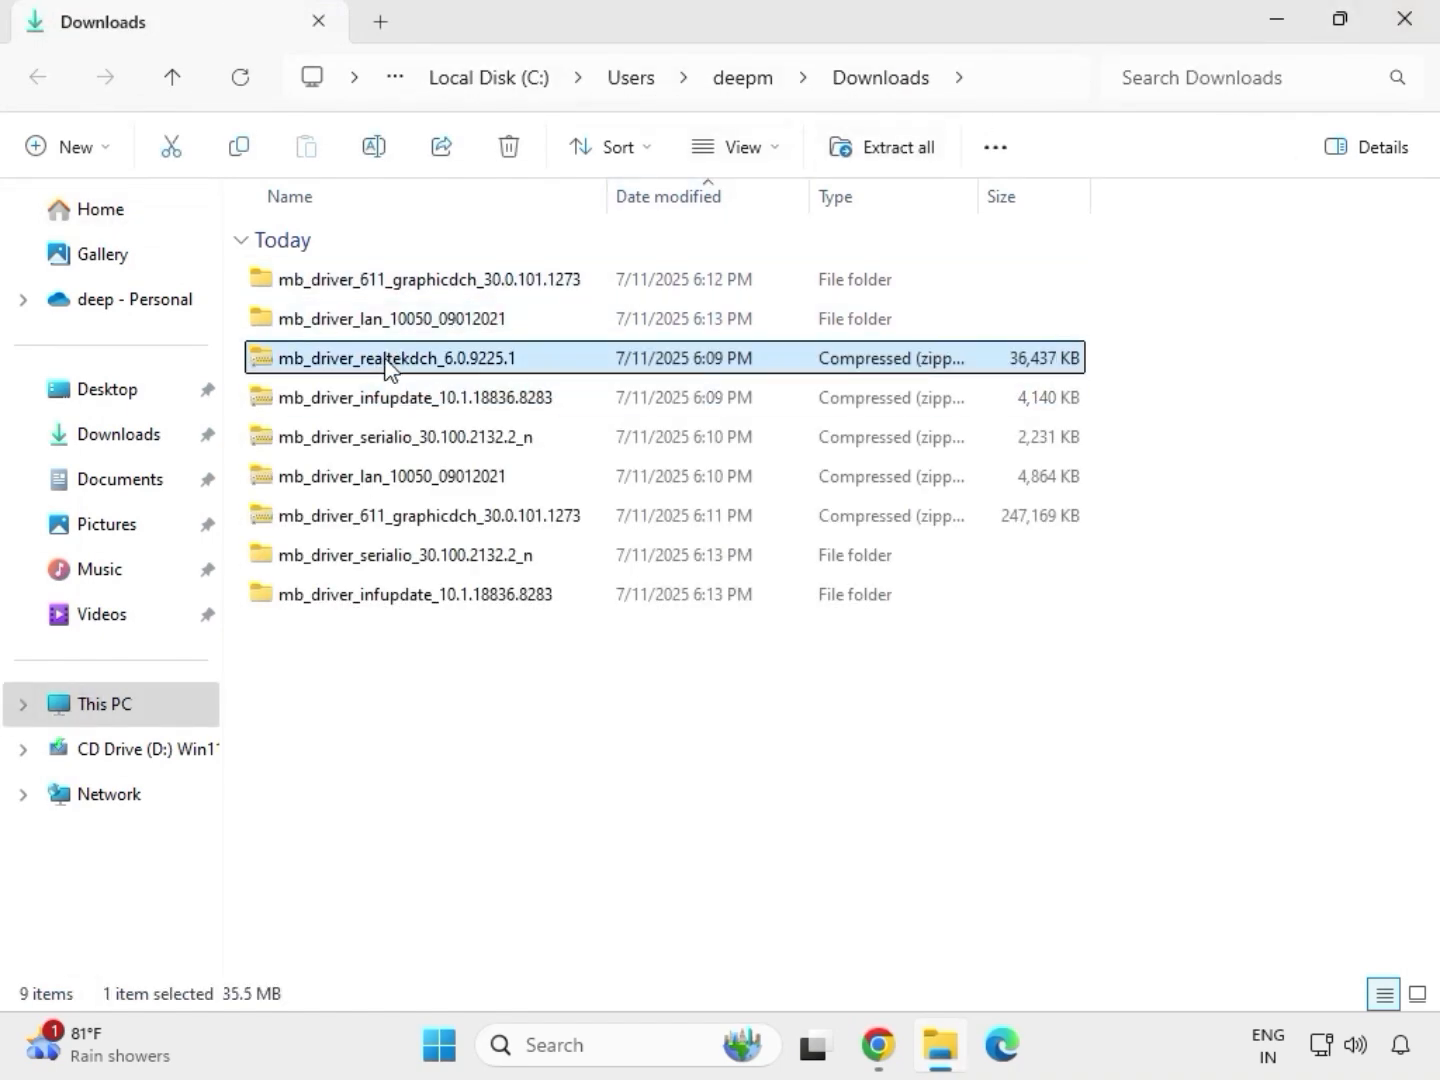
right_click(388, 365)
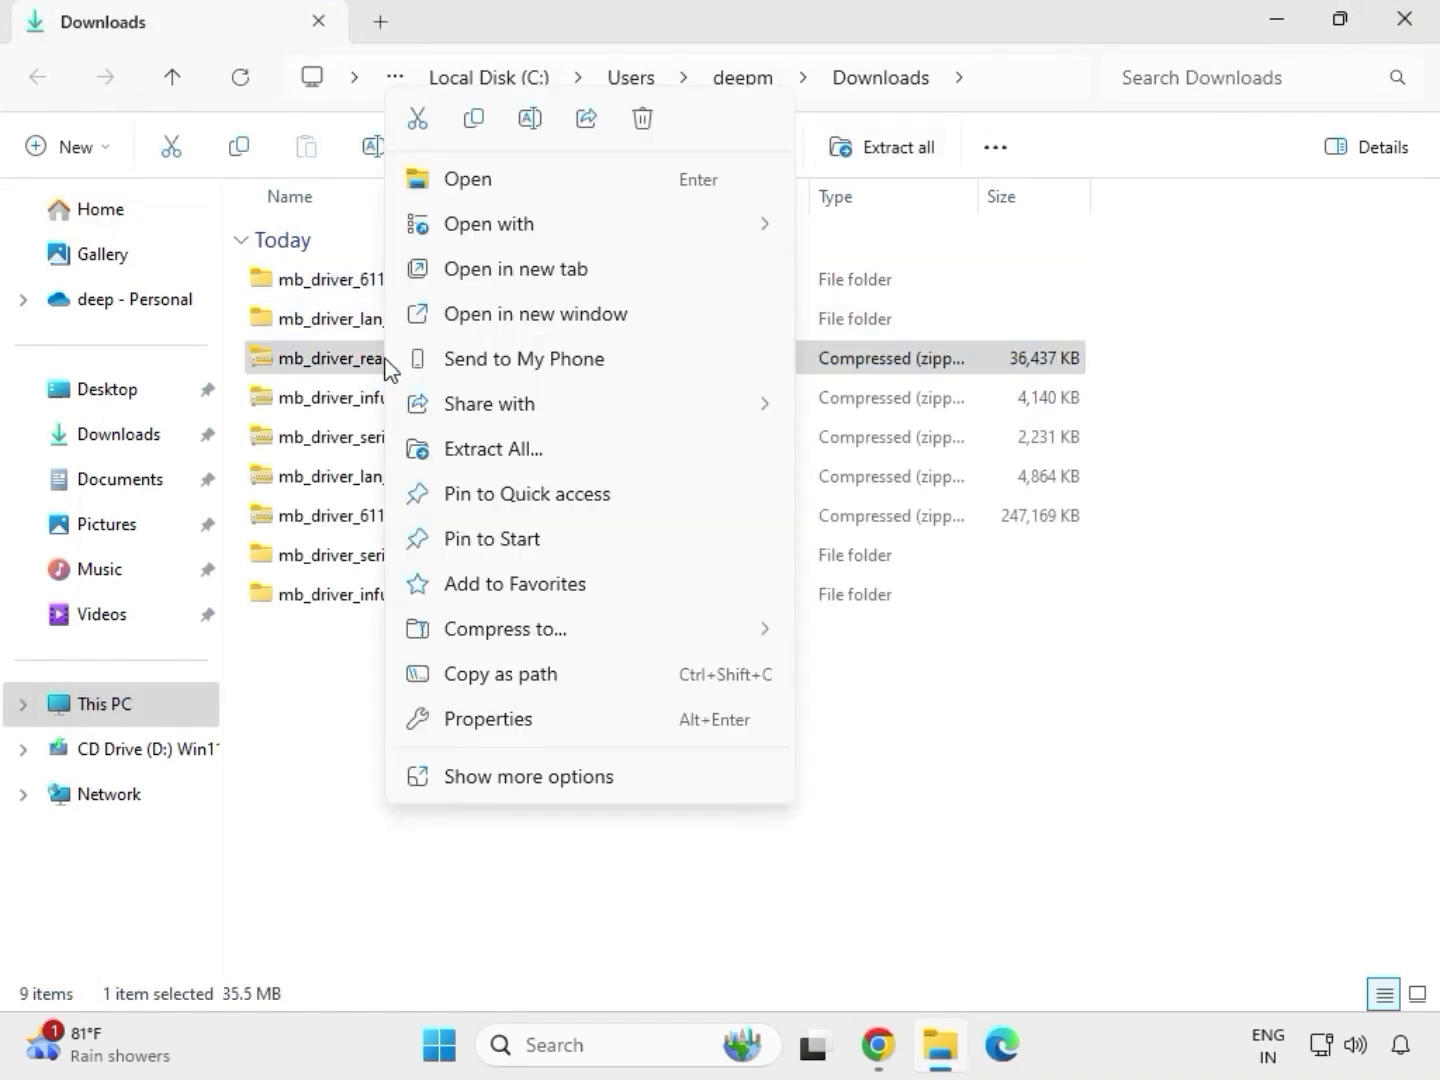
click(471, 453)
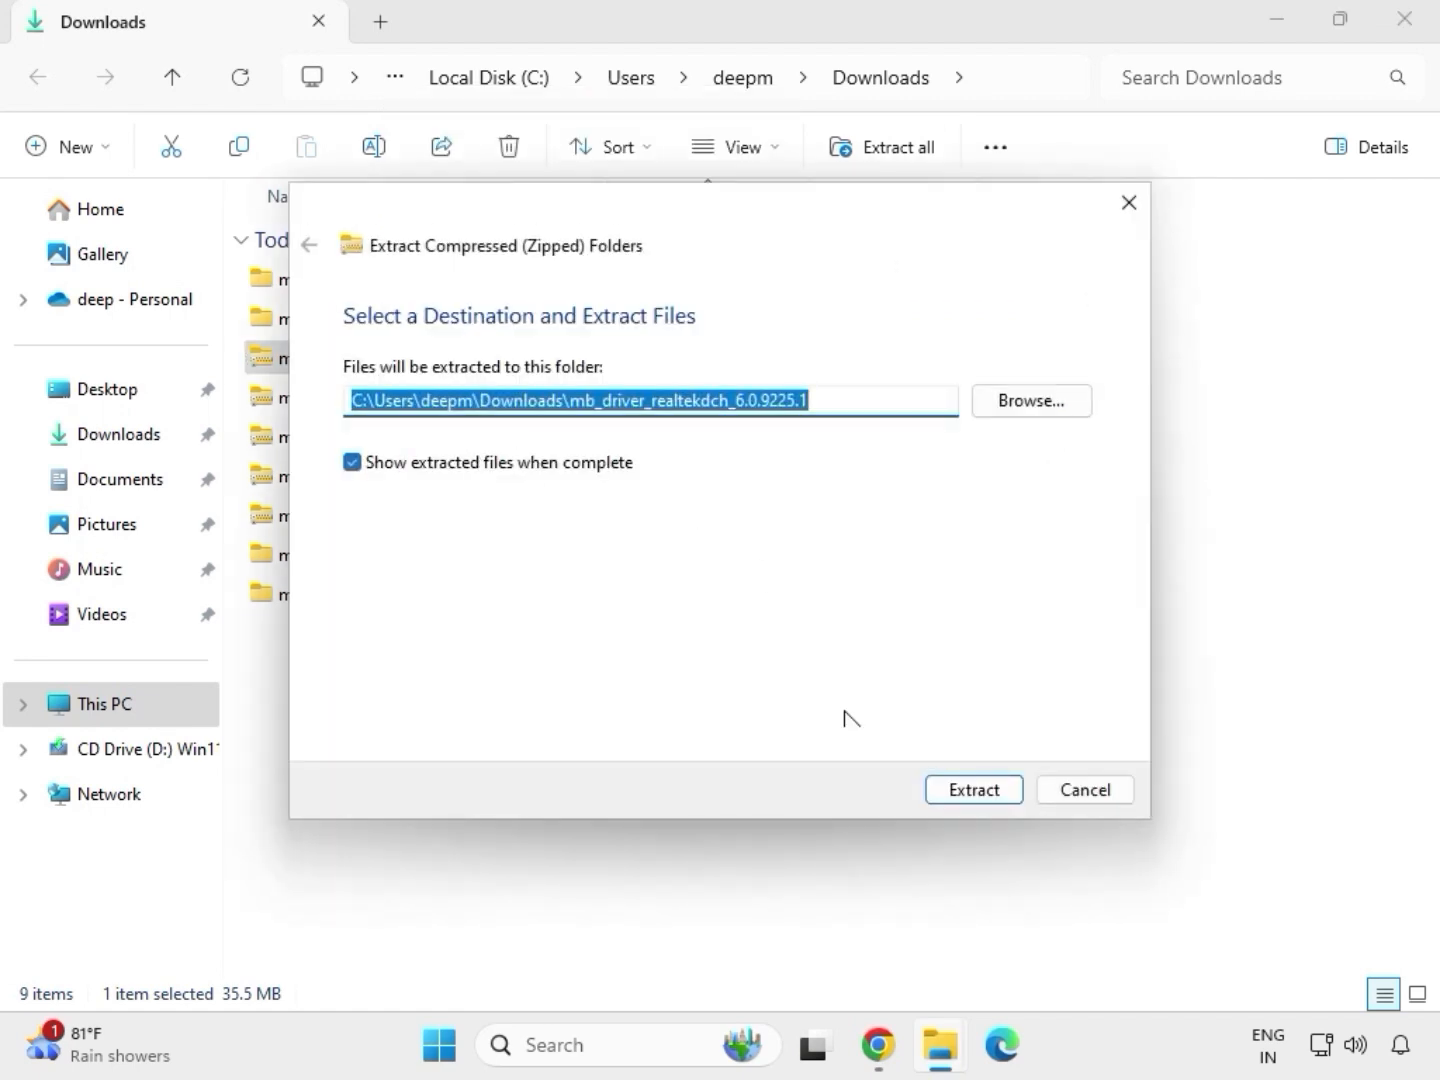
click(942, 792)
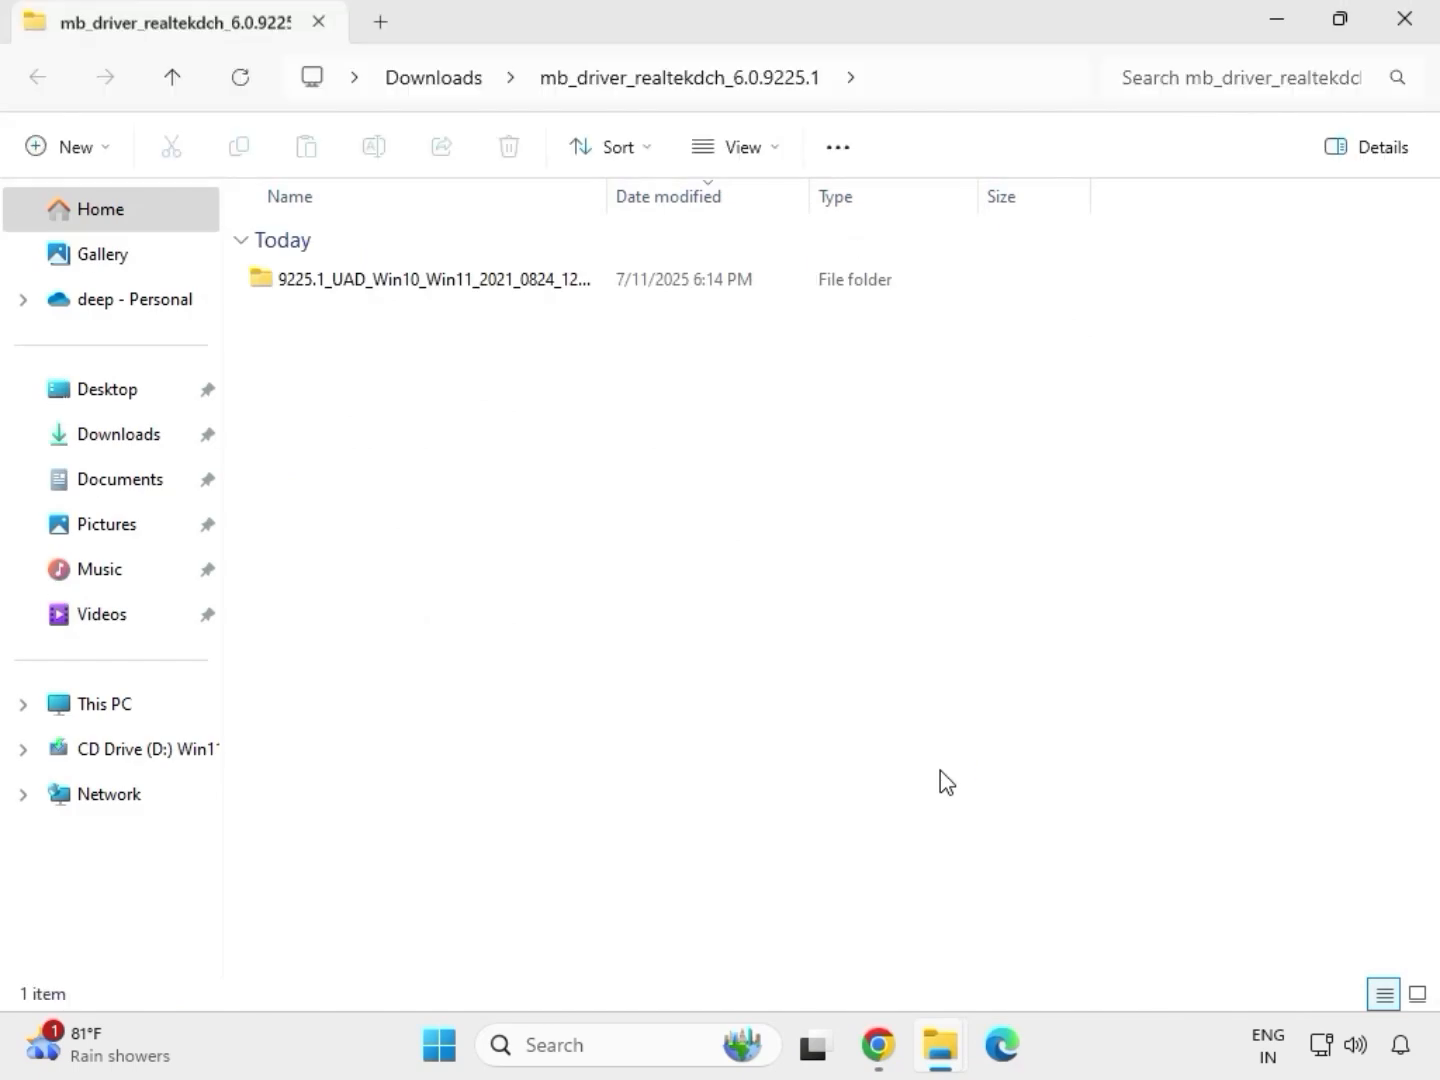
click(1405, 30)
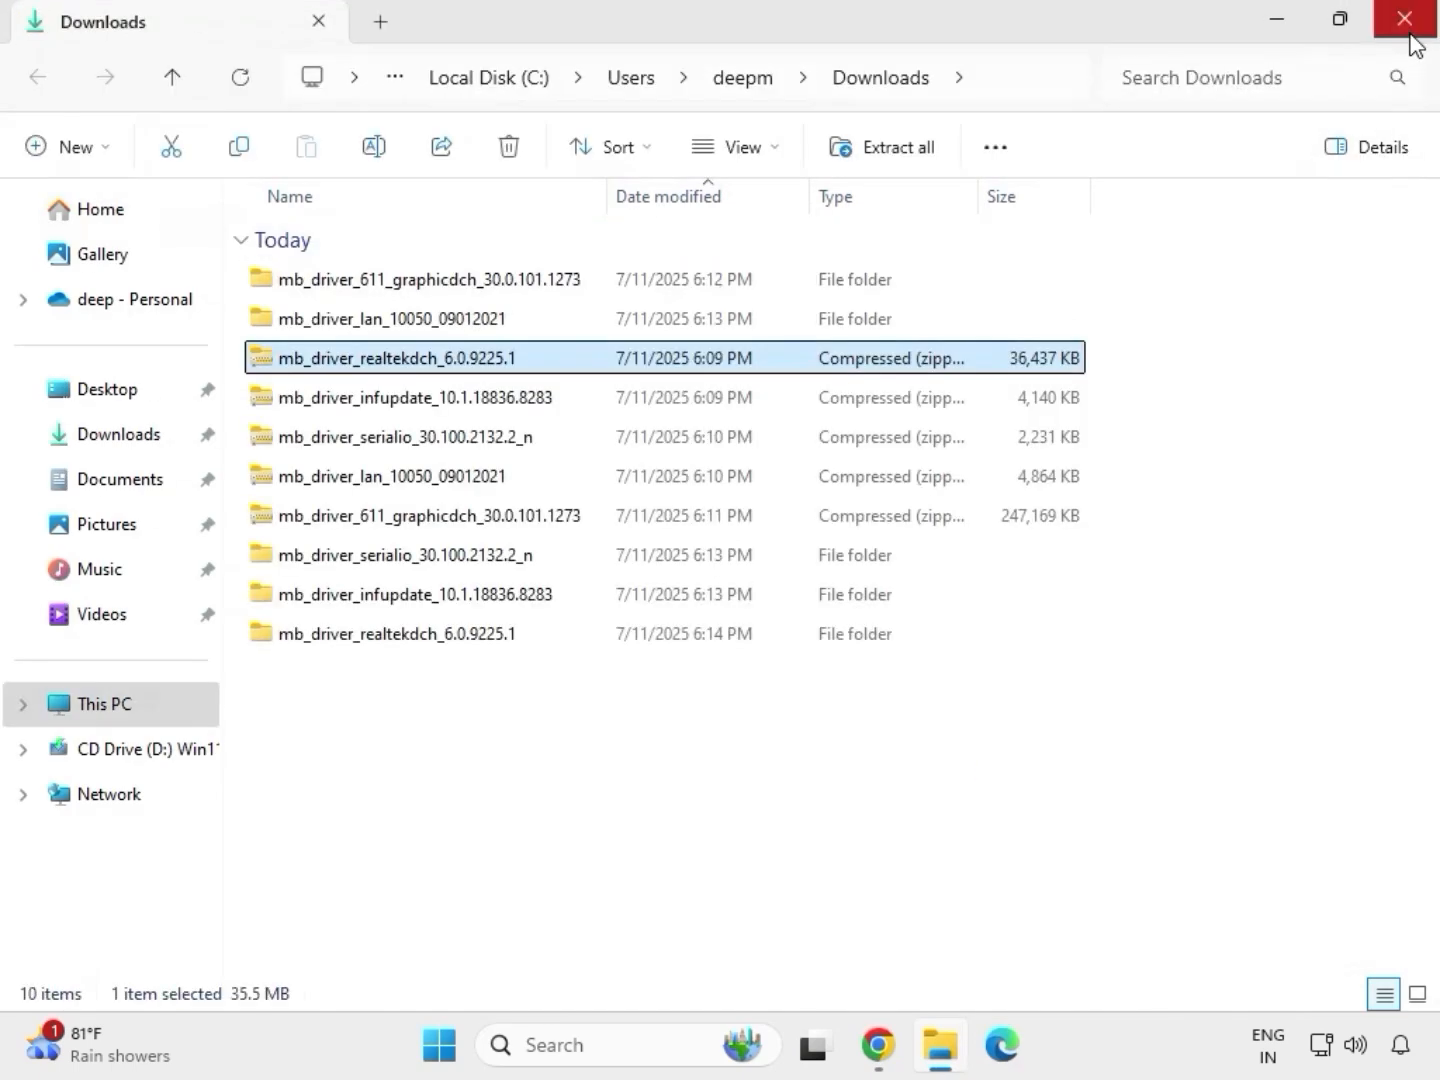
Step: Refresh the Downloads folder listing and select the five extracted driver folders
click(680, 800)
right_click(639, 740)
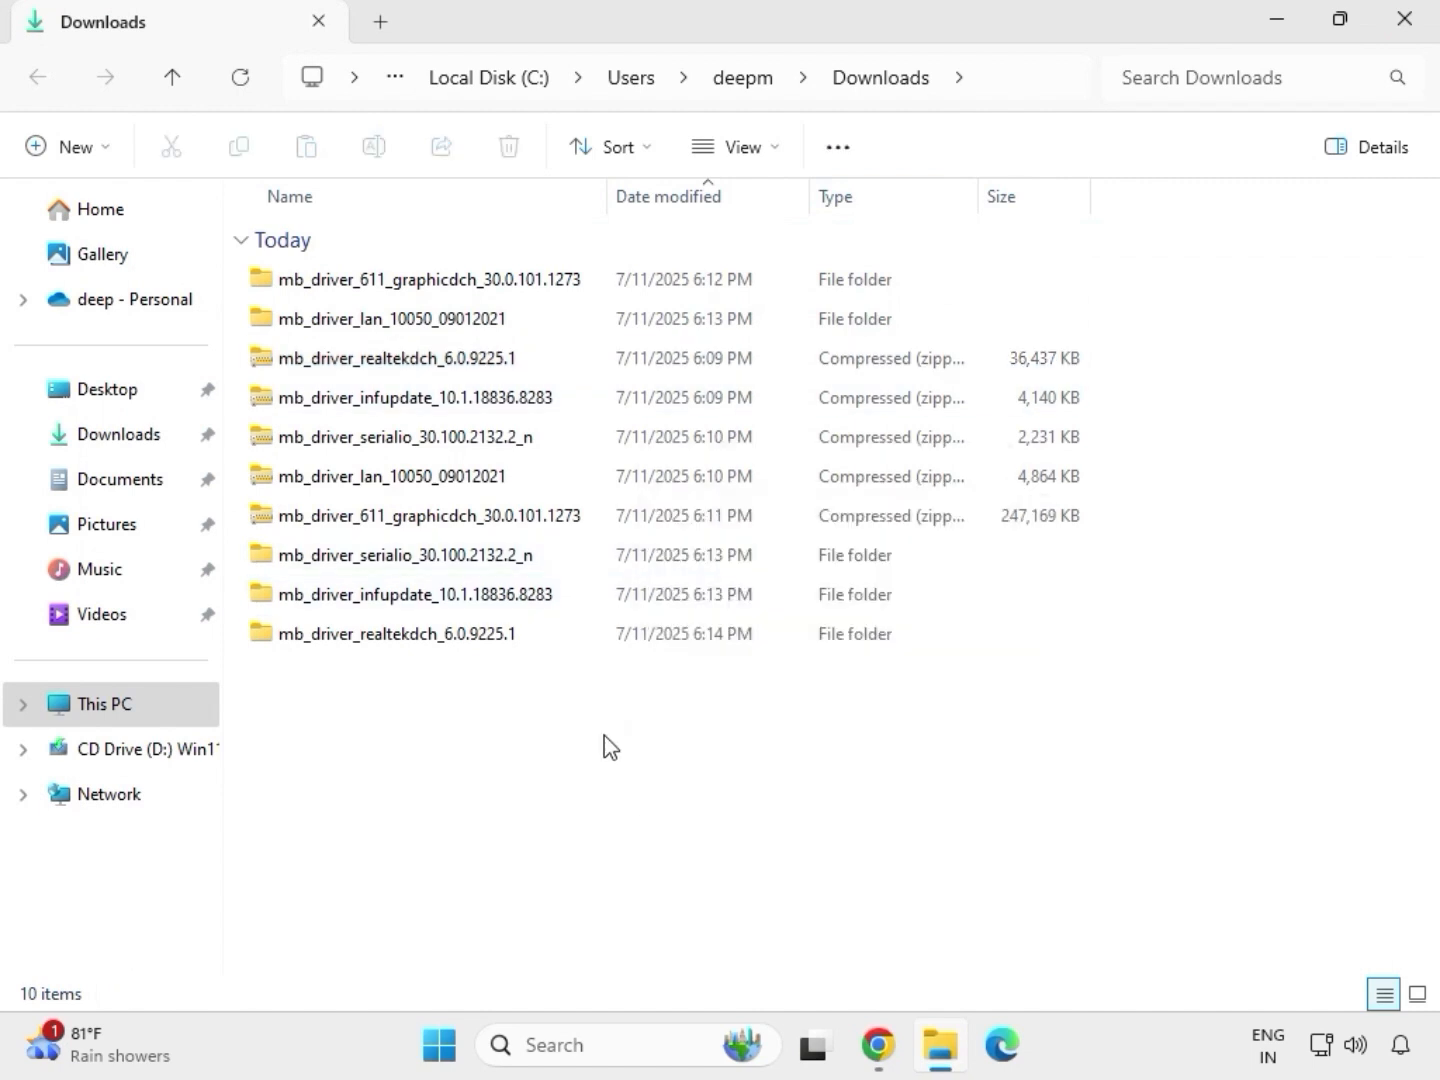
right_click(604, 736)
mouse_move(685, 615)
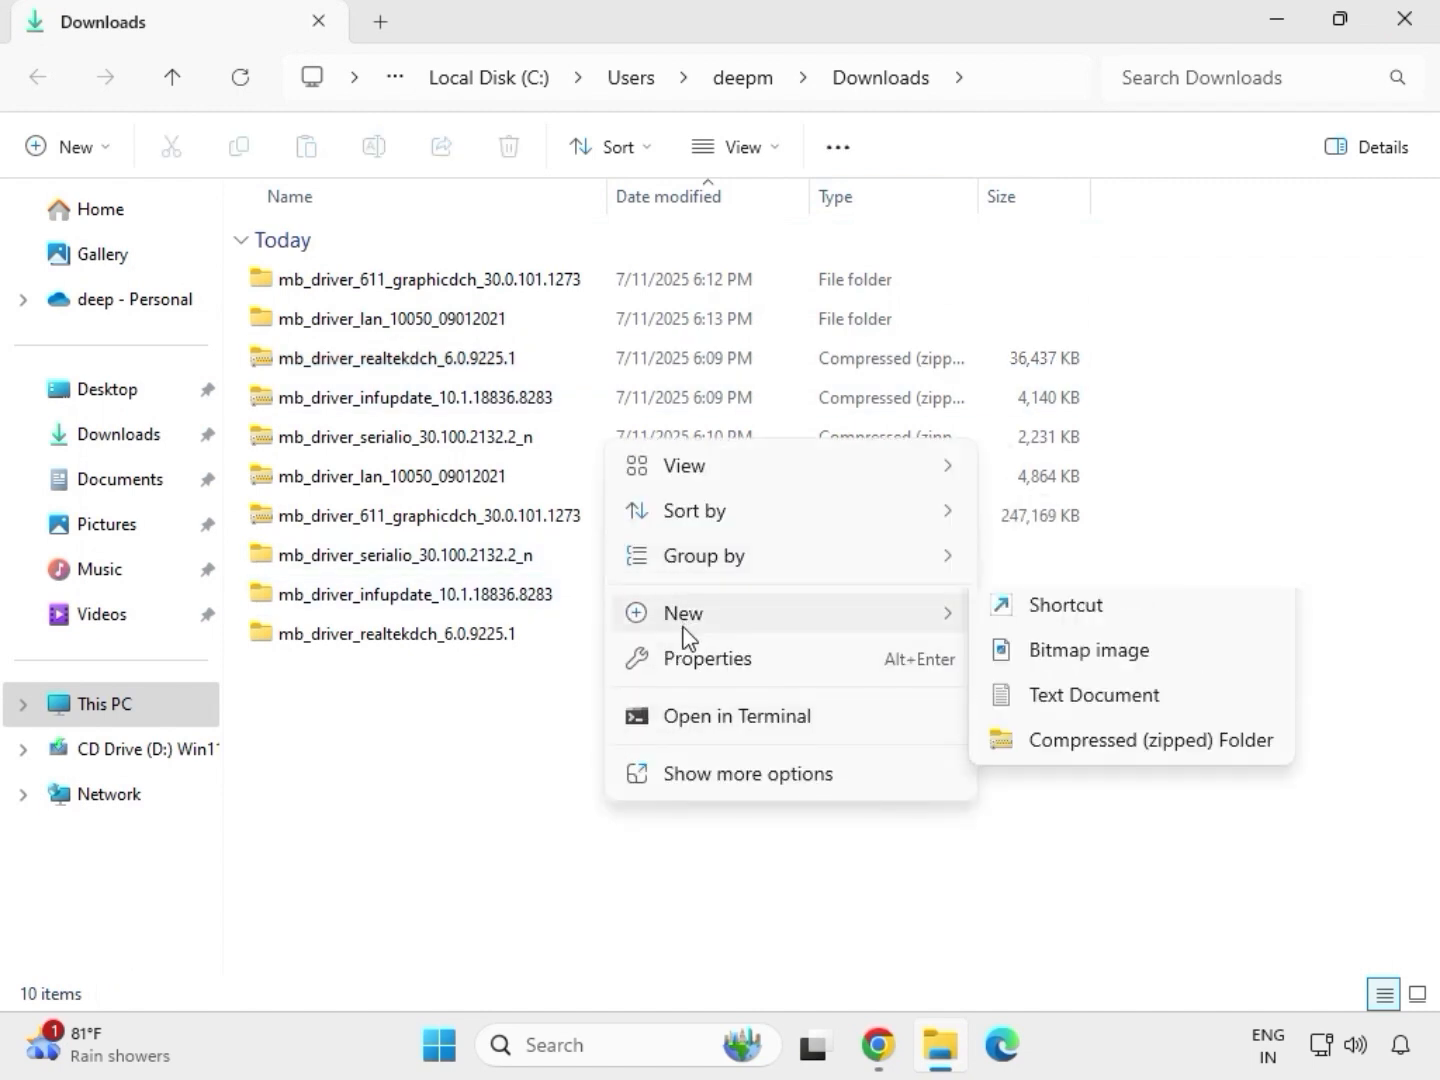
click(568, 705)
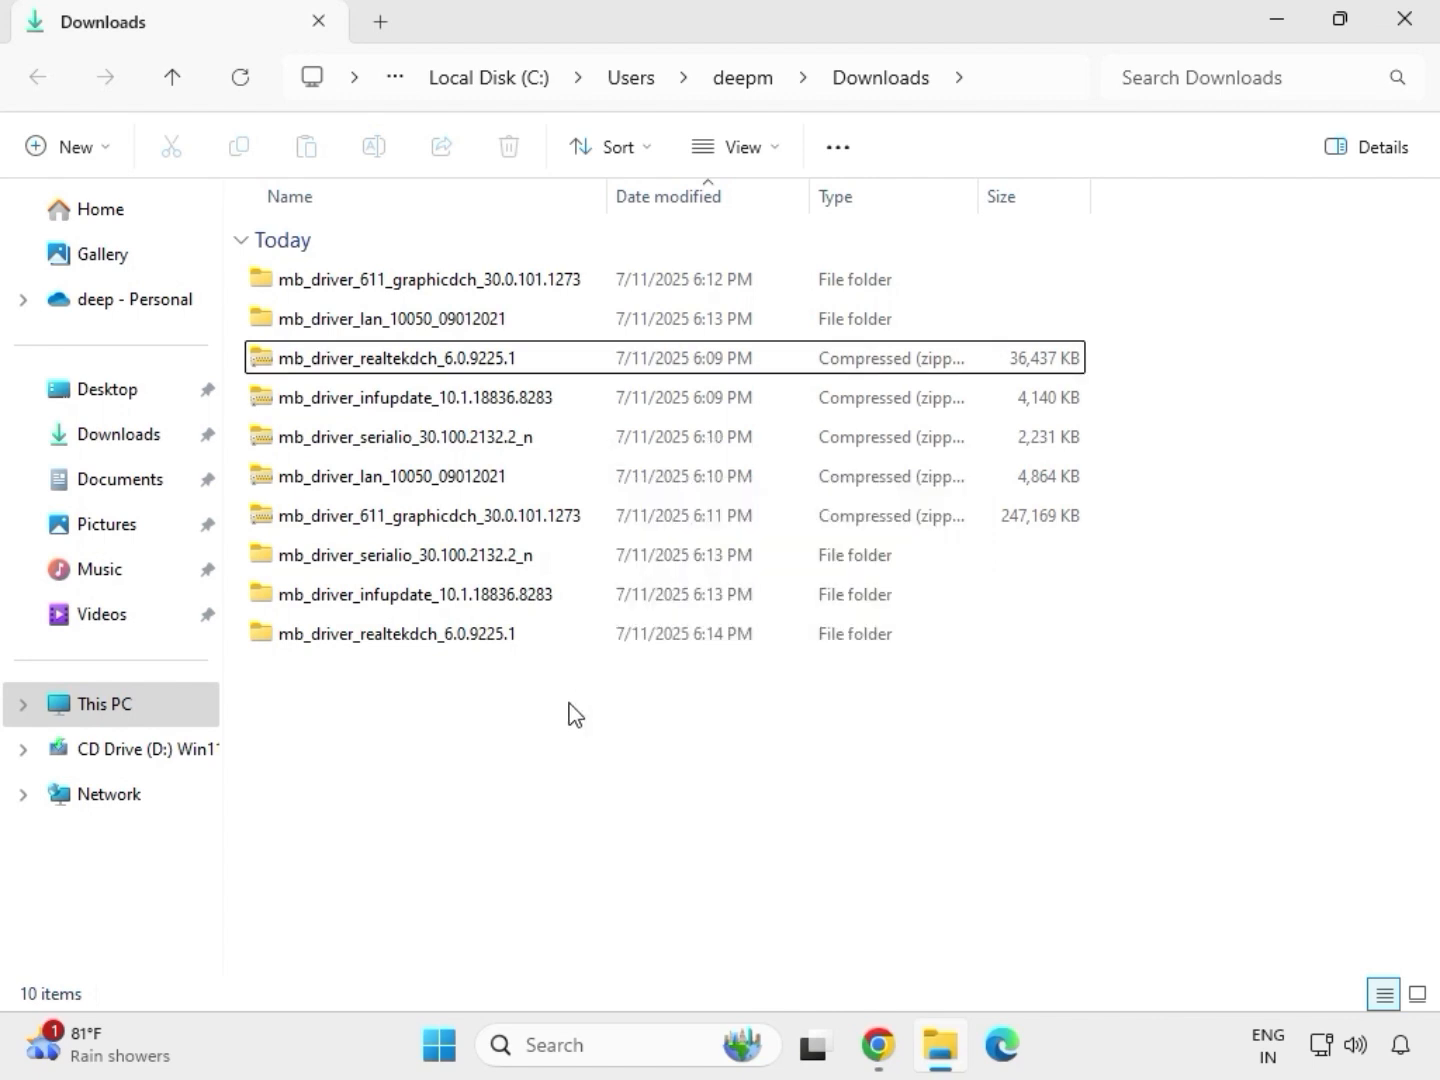
right_click(568, 704)
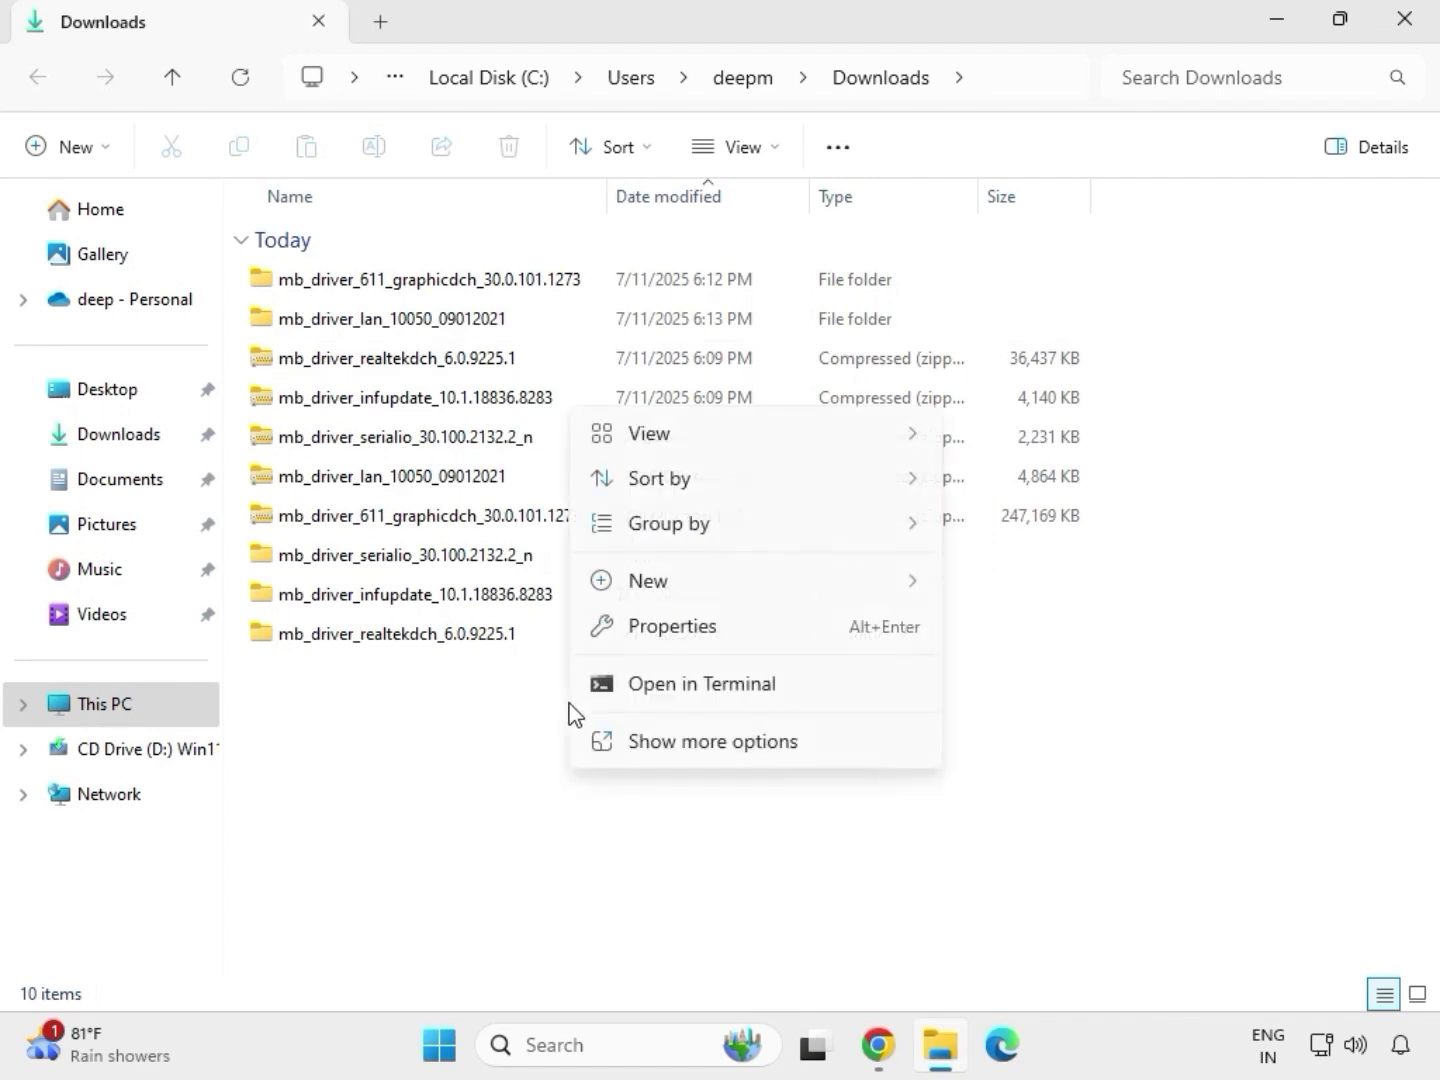
click(656, 741)
click(662, 446)
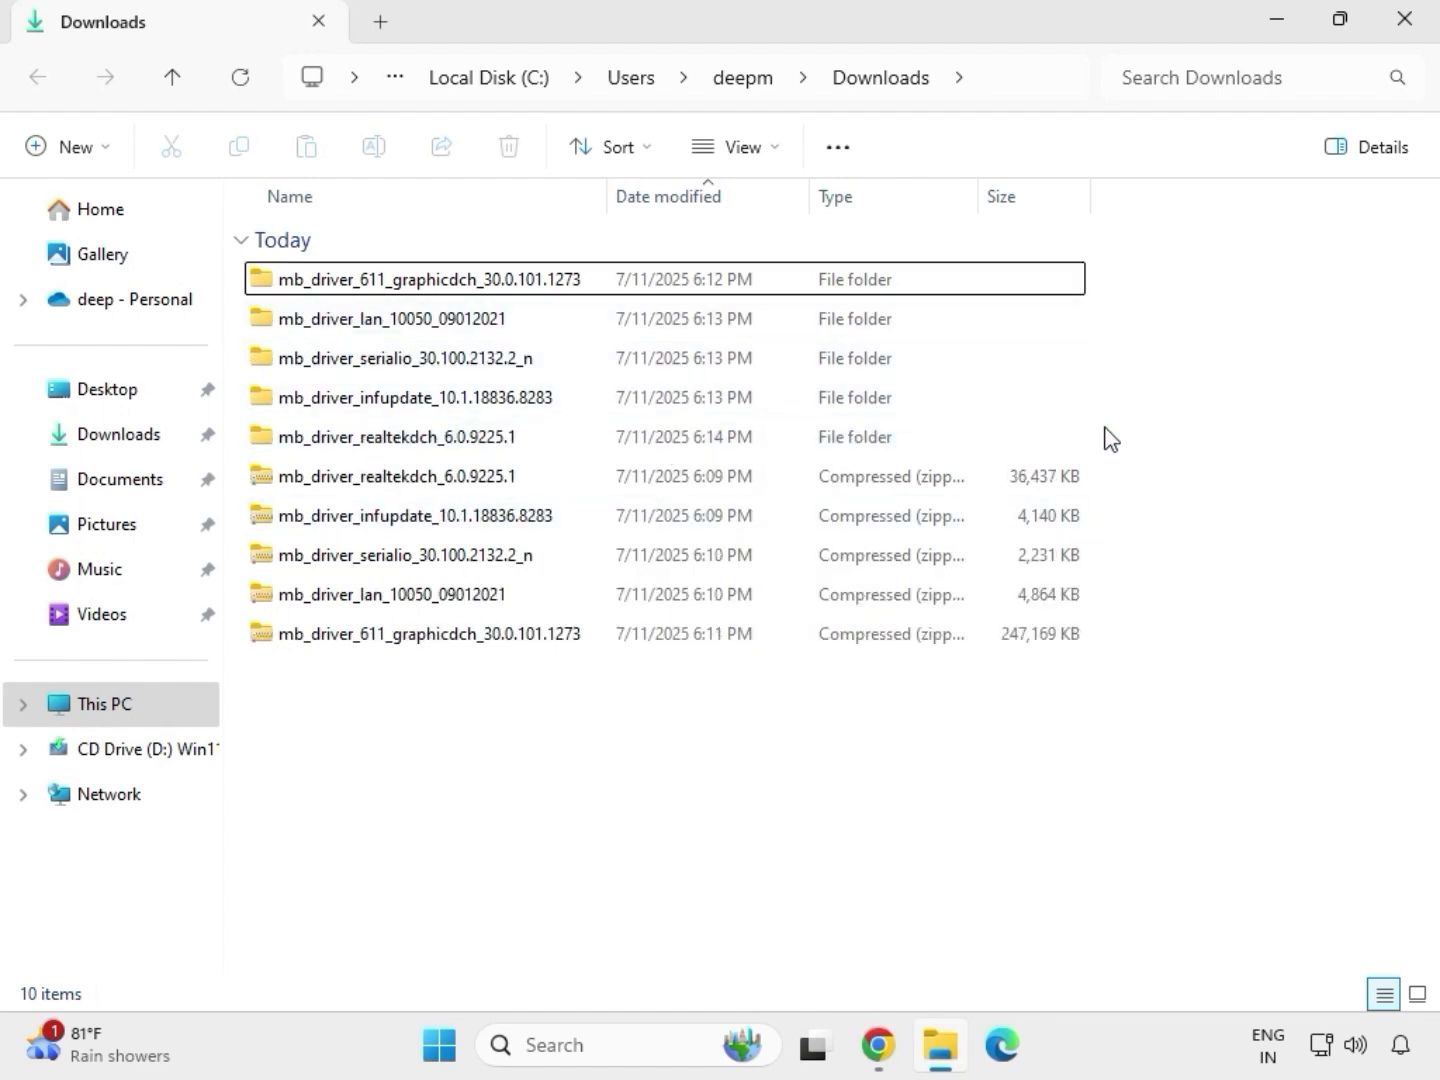
drag(1084, 455, 715, 293)
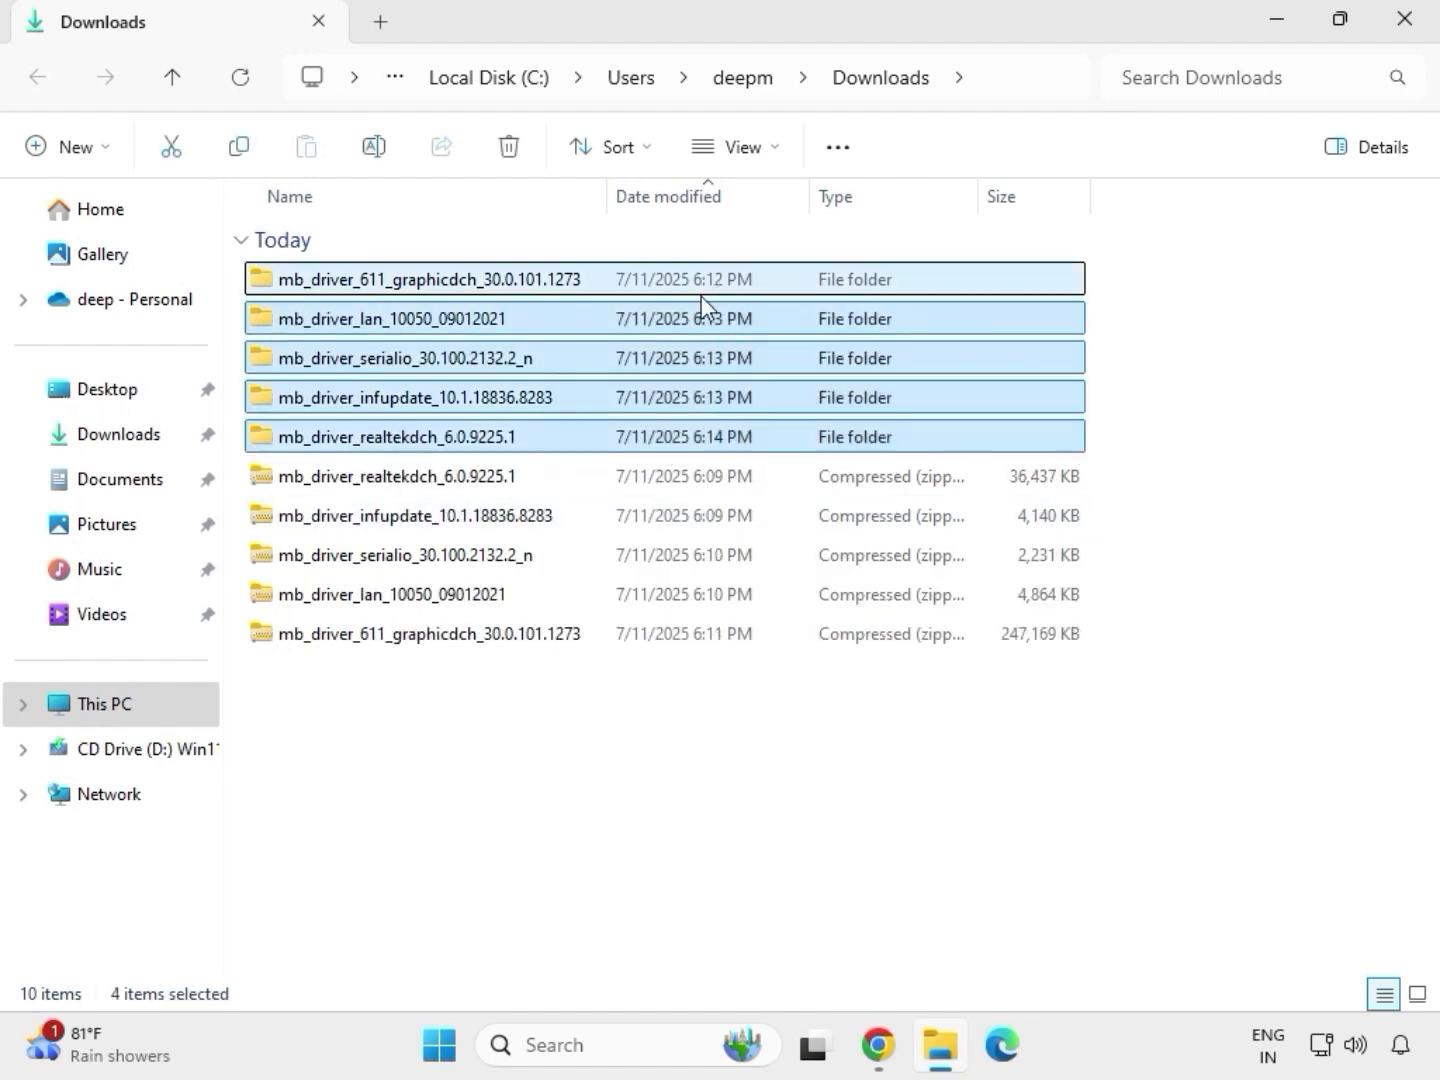
Step: Open the extracted mb_driver_611_graphicdch_30.0.101.1273 folder and run its driver application, allowing it to make changes to the device
click(426, 290)
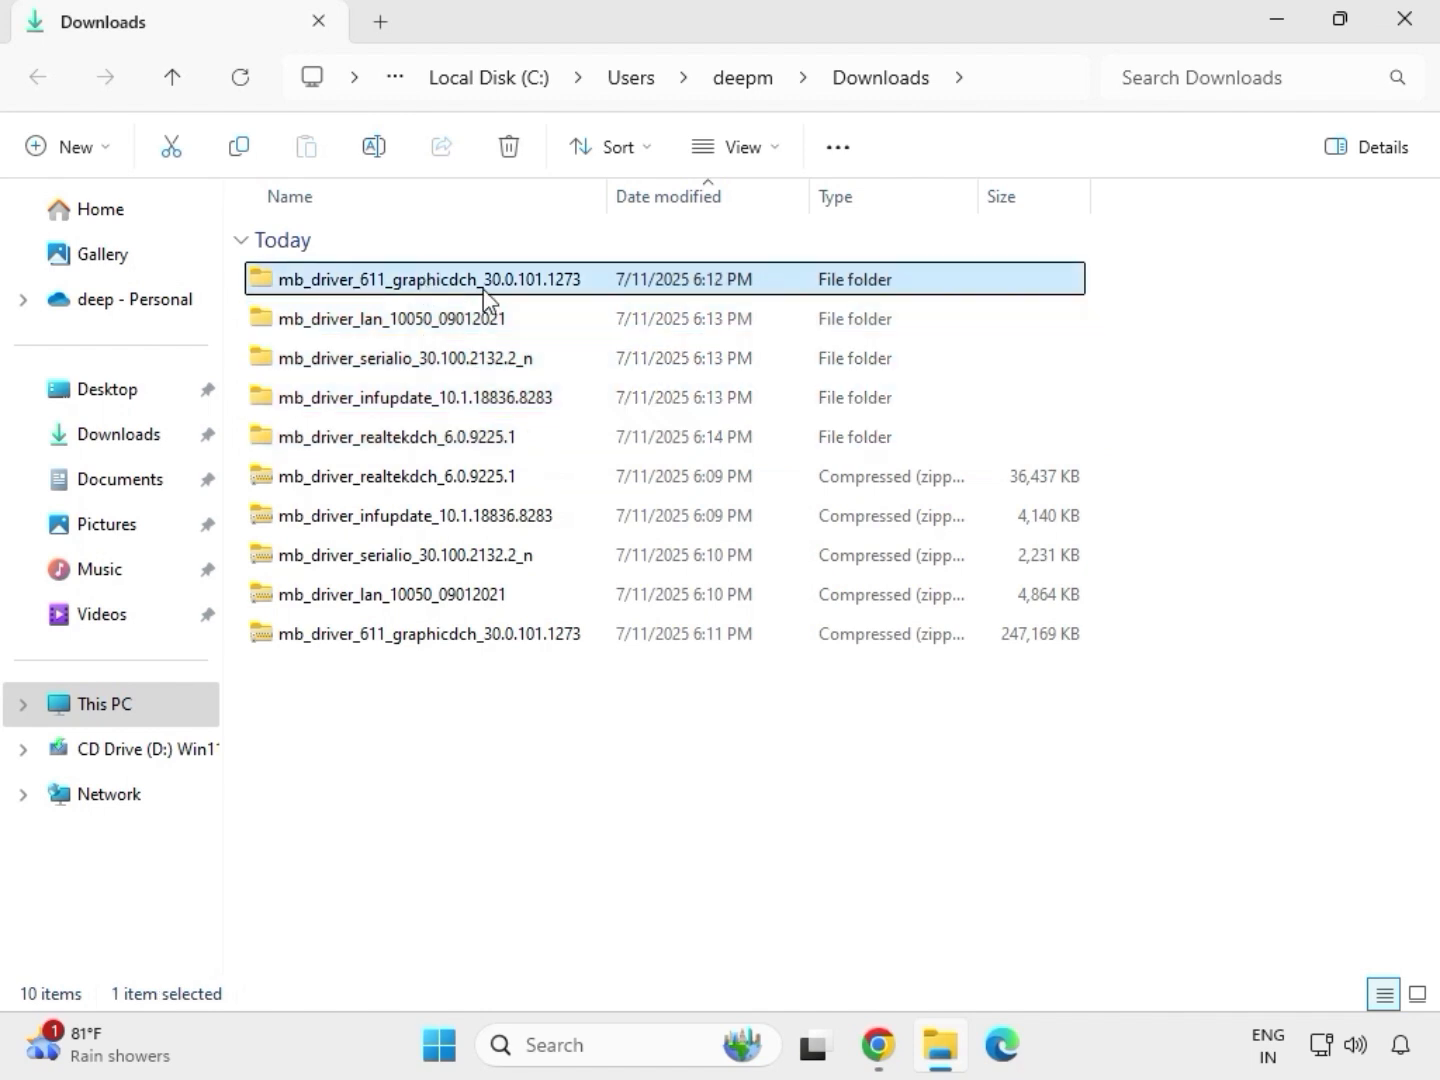
double_click(463, 284)
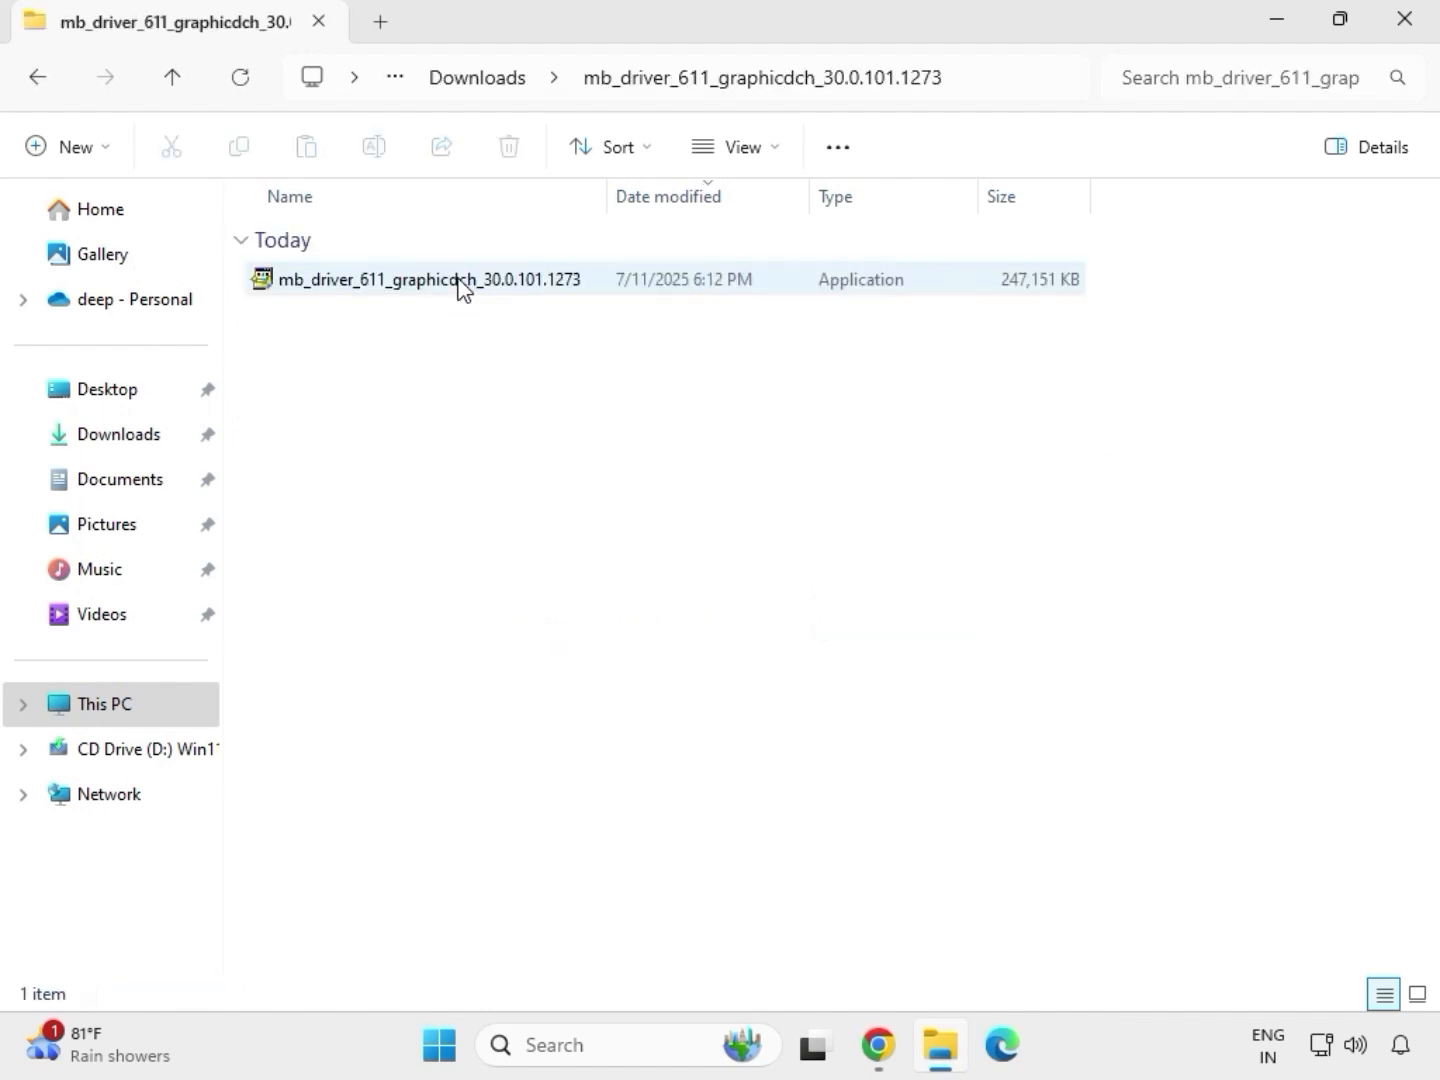
click(399, 282)
right_click(400, 284)
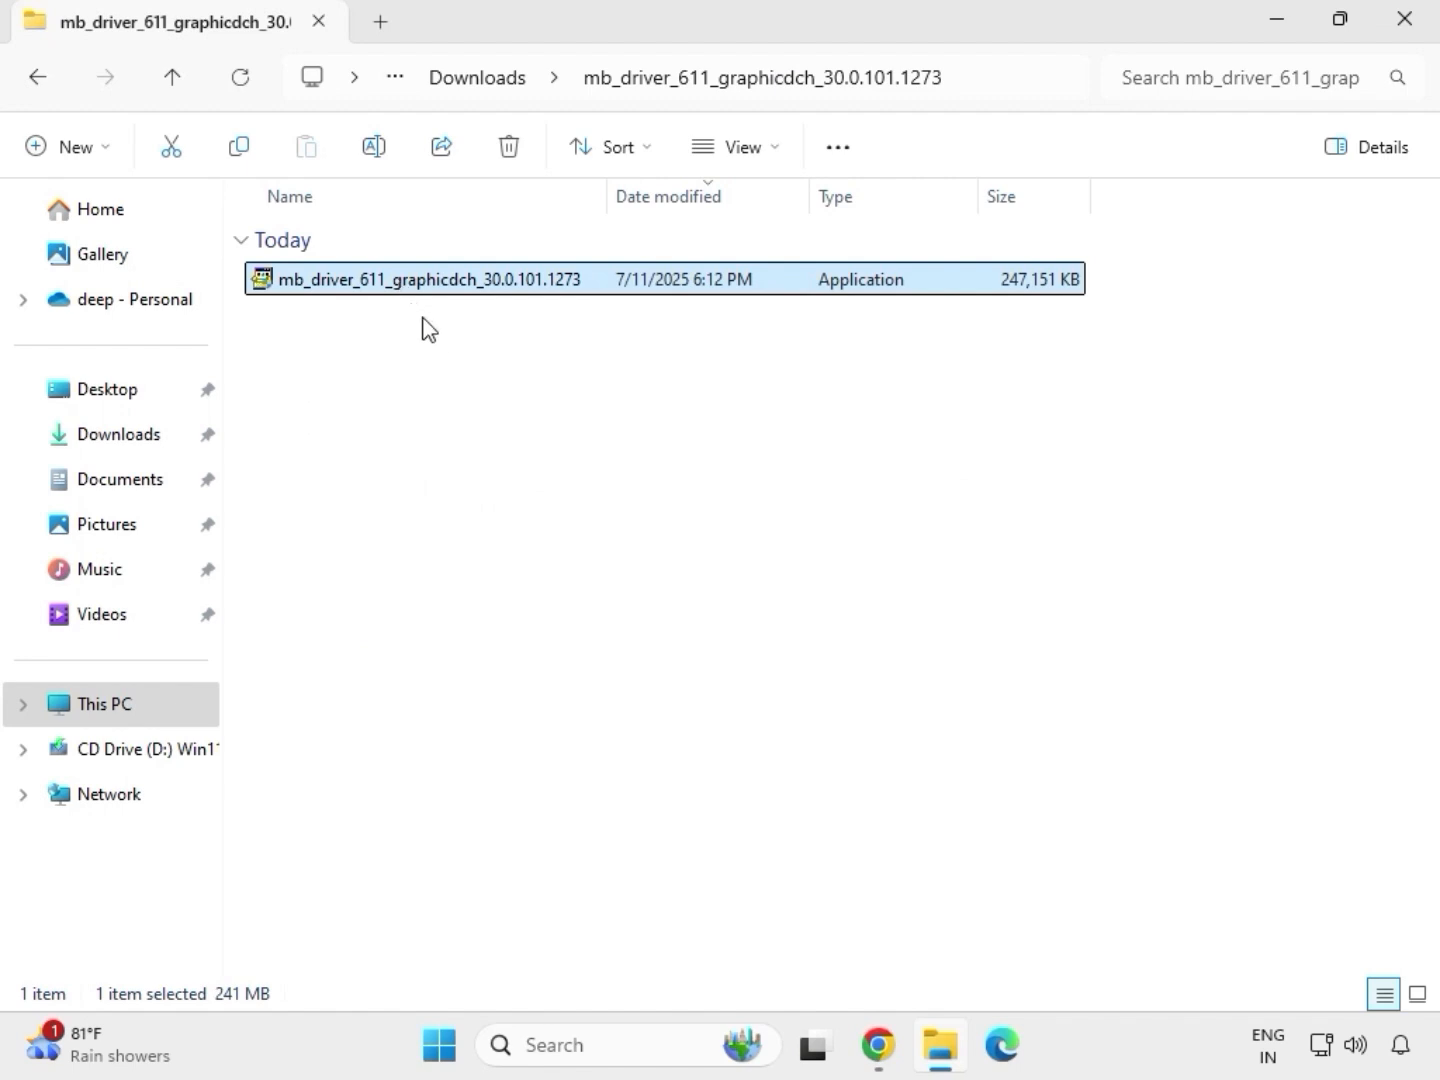
click(528, 518)
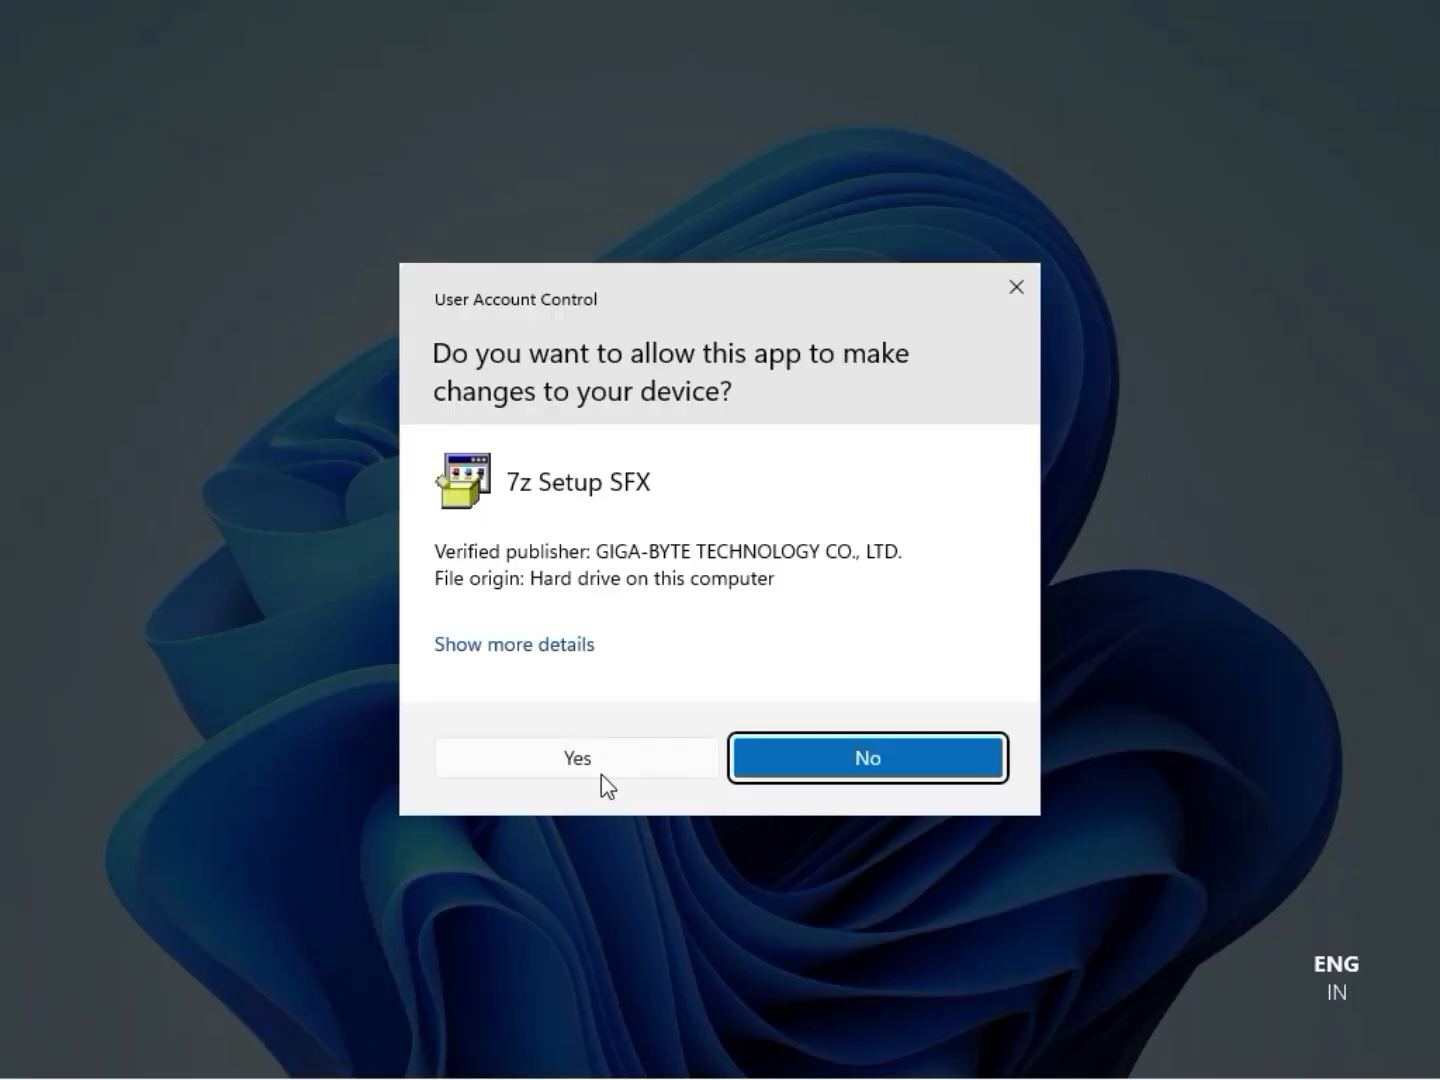
click(601, 759)
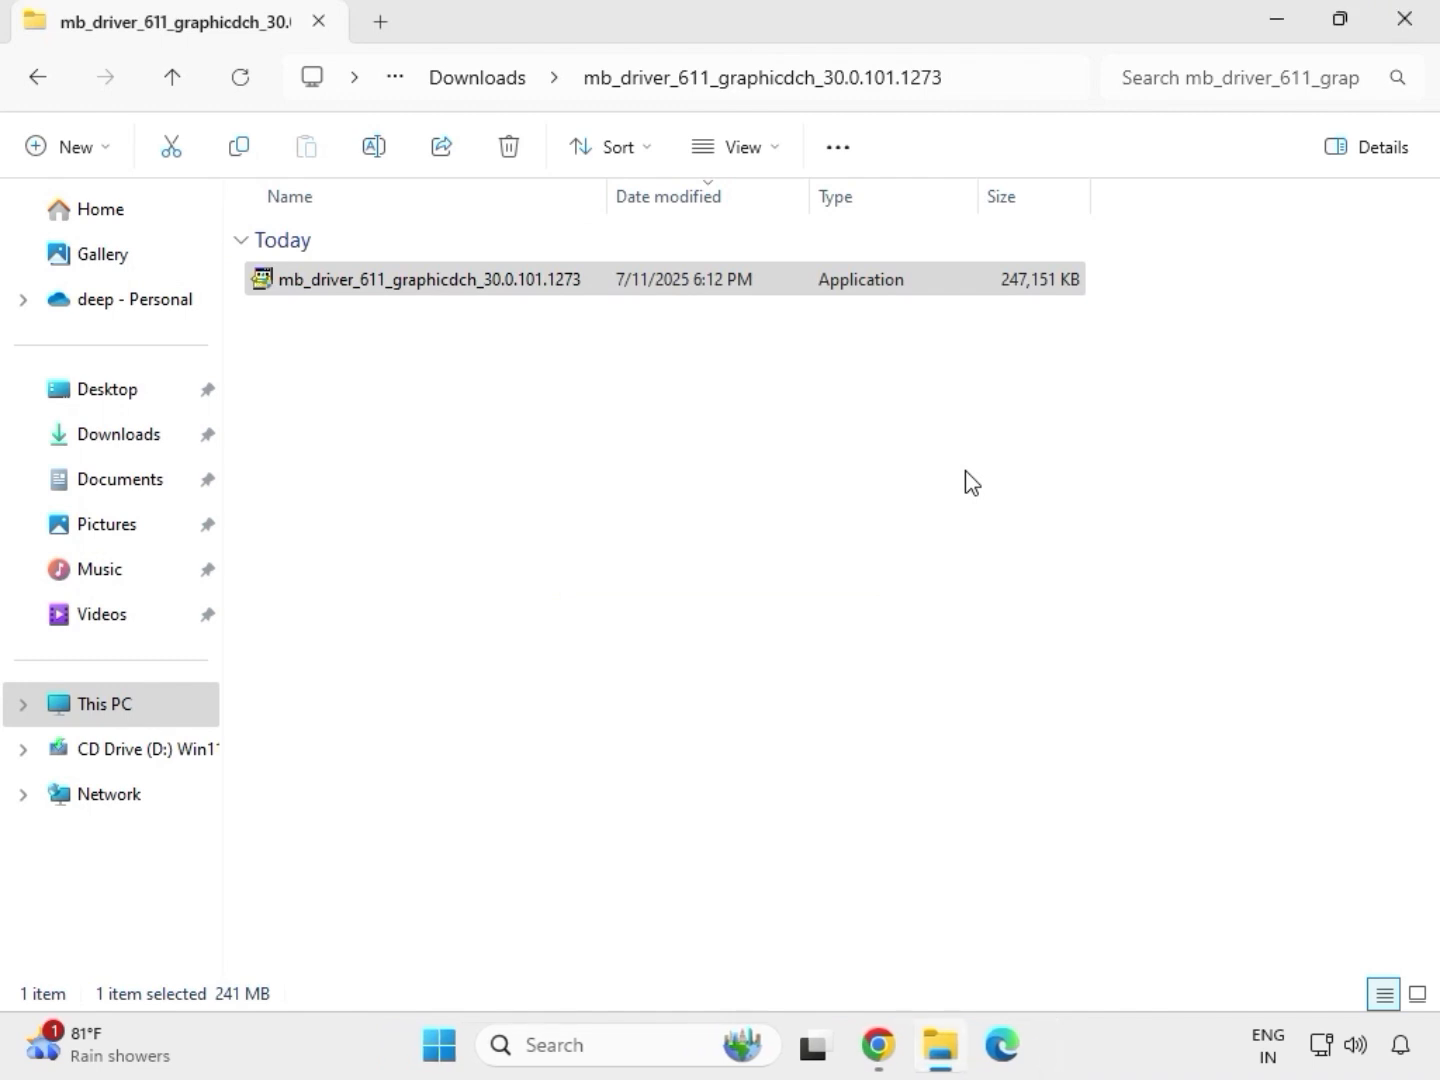
Step: Close the graphics driver folder's window and reopen the Downloads folder in a new File Explorer window
click(1422, 38)
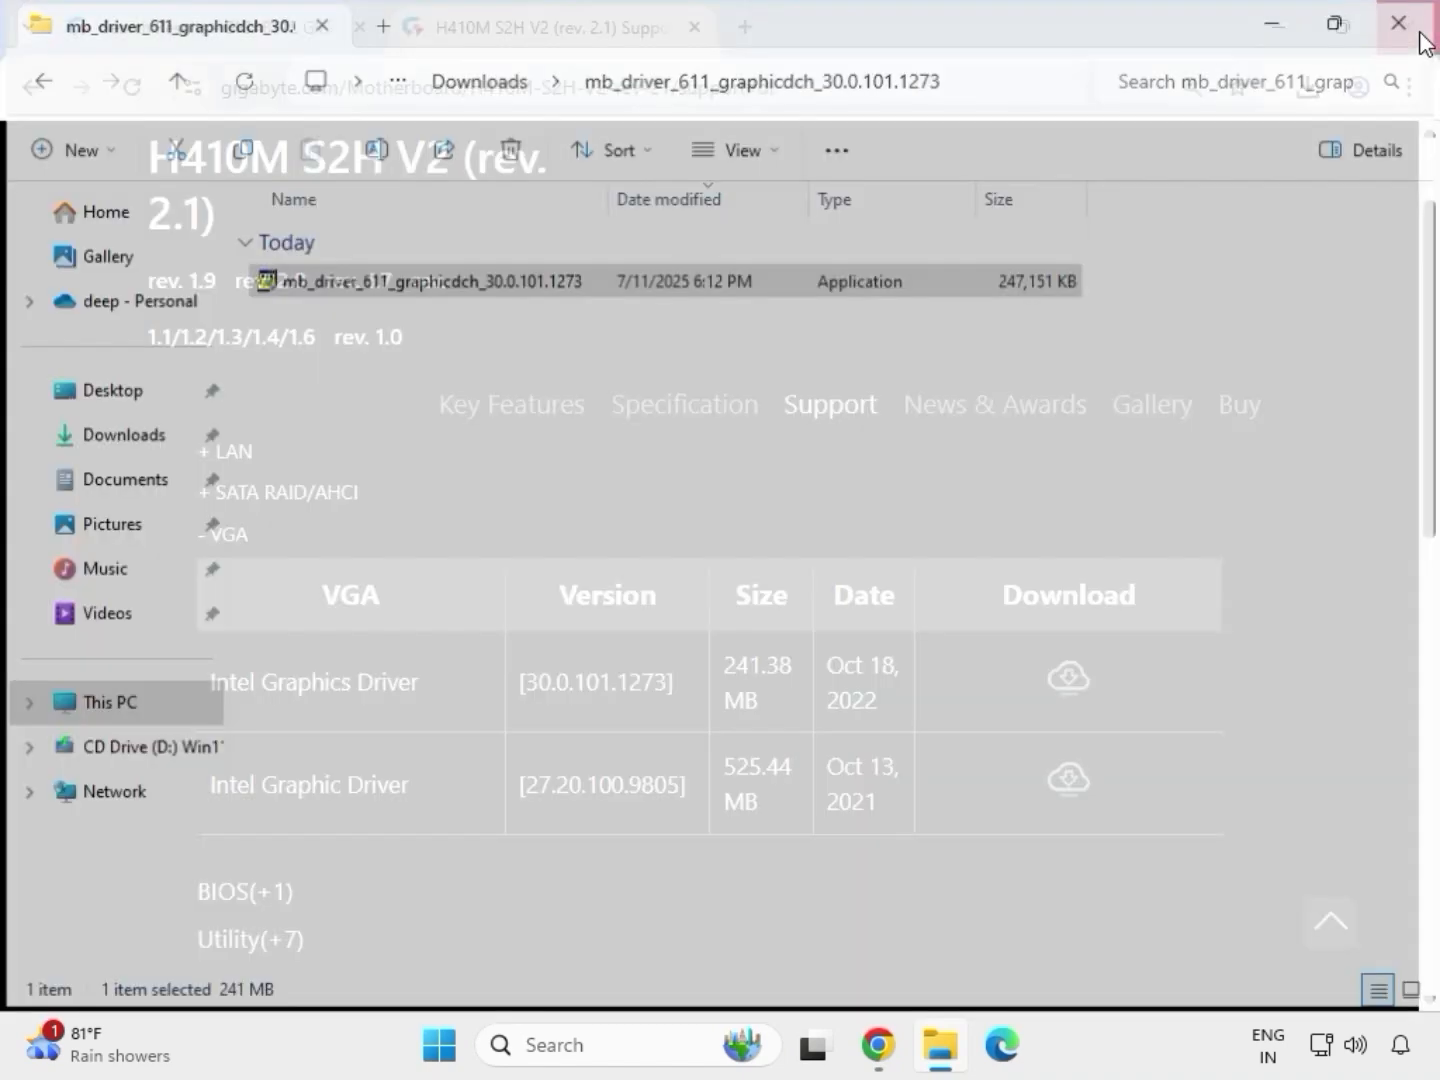
click(944, 1058)
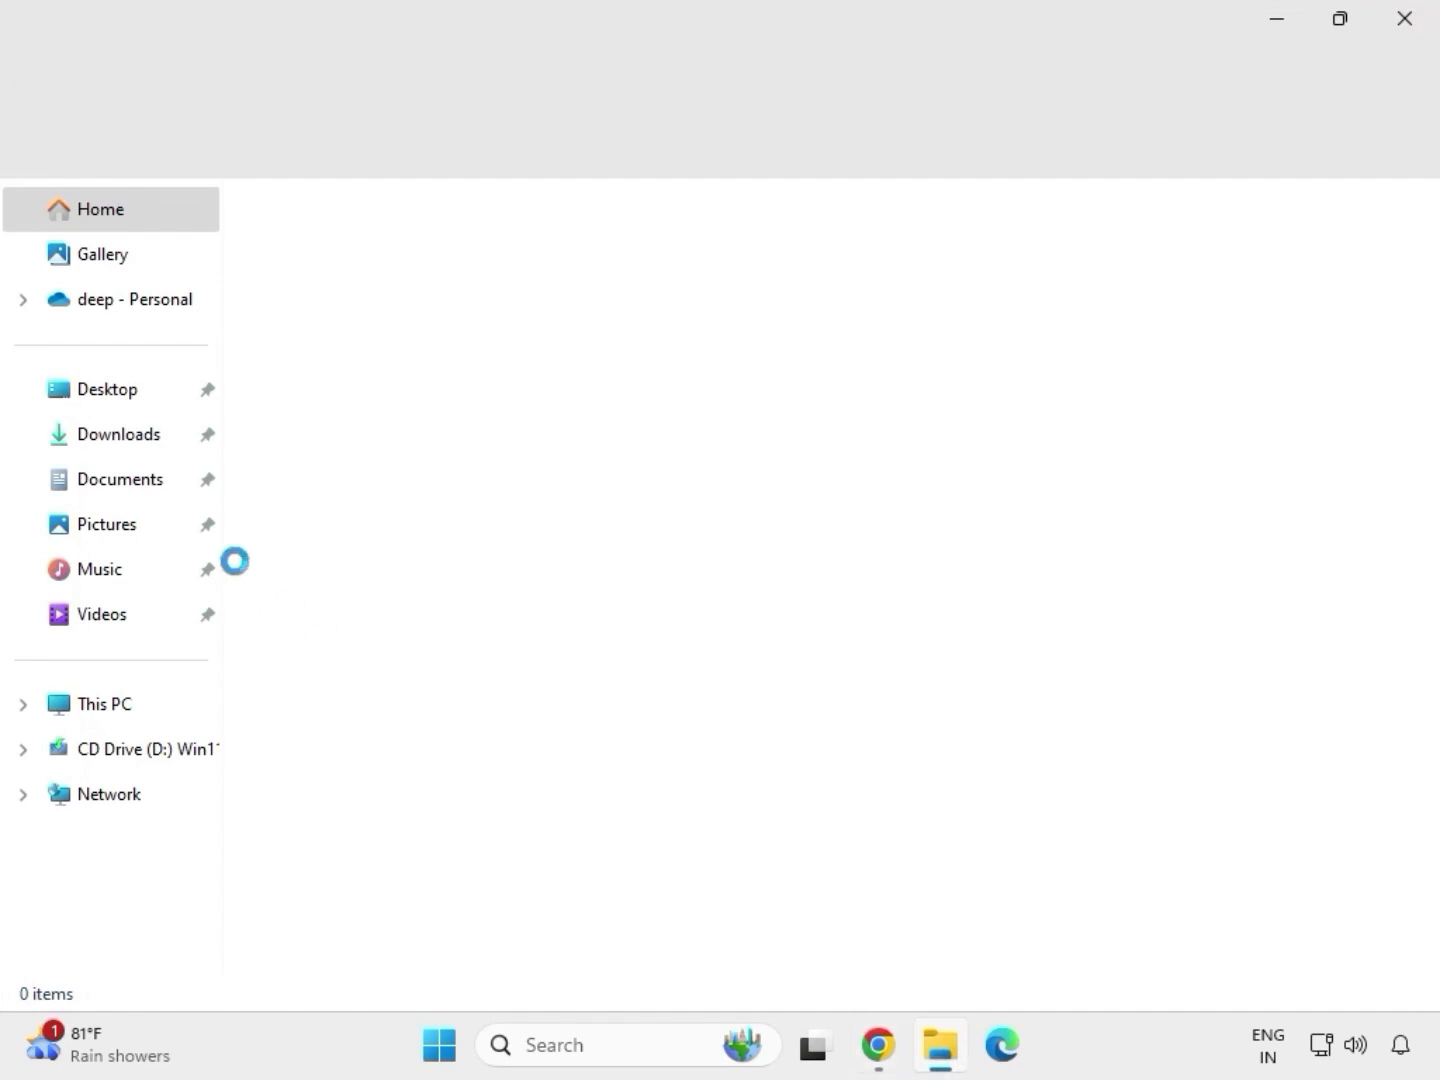
click(133, 446)
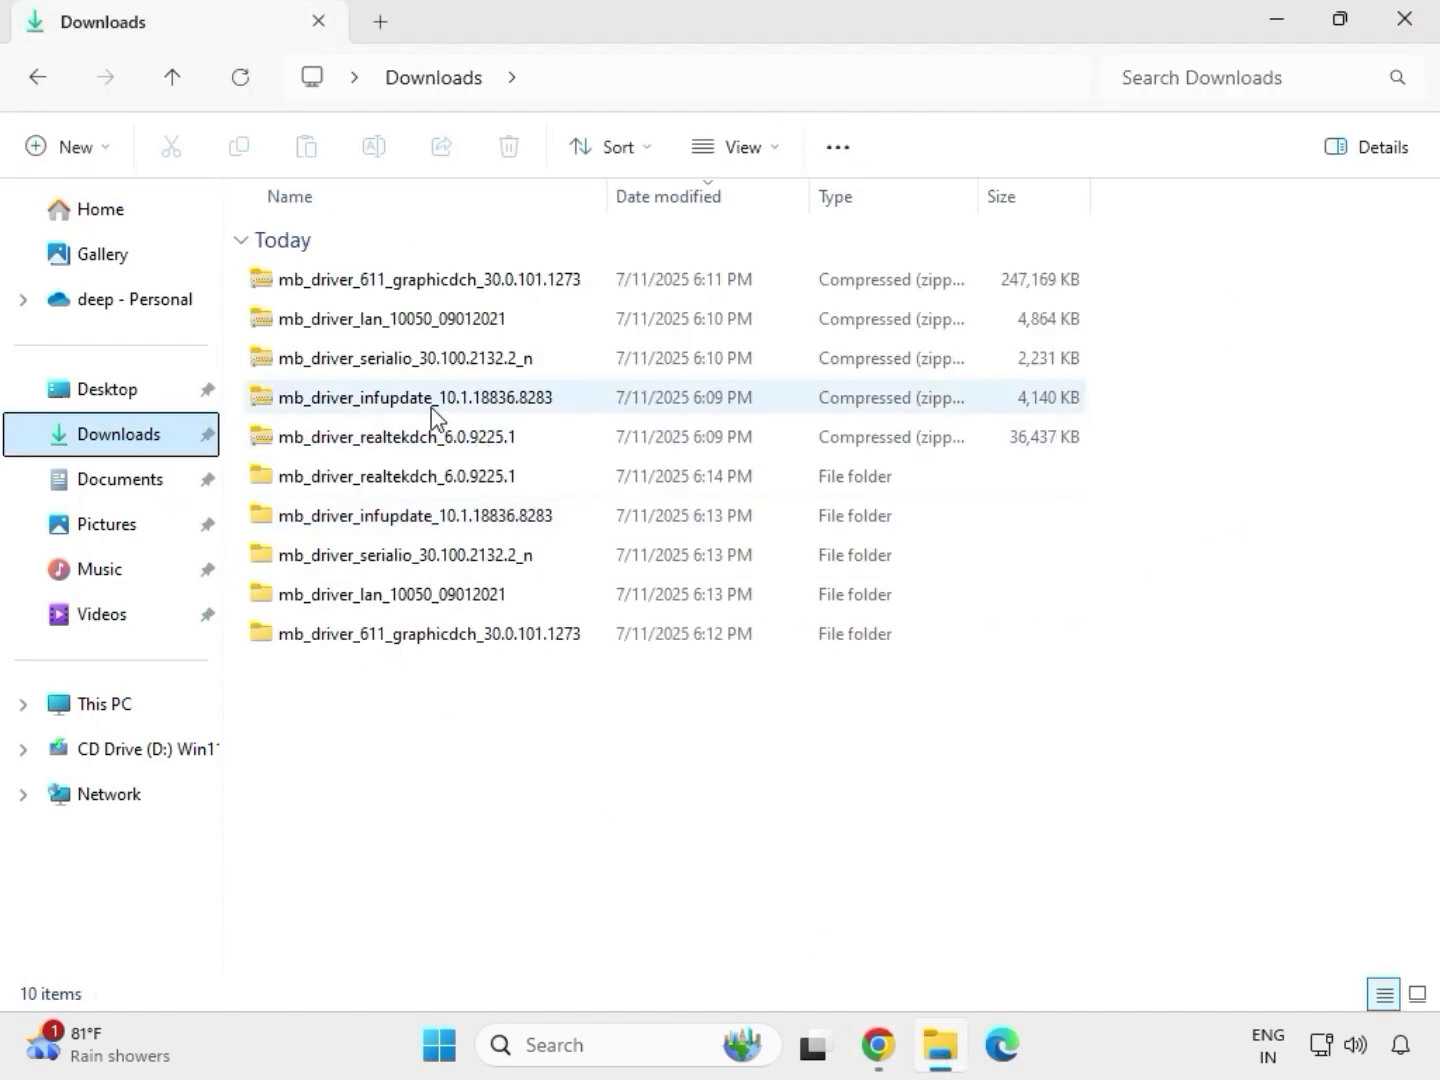
click(410, 484)
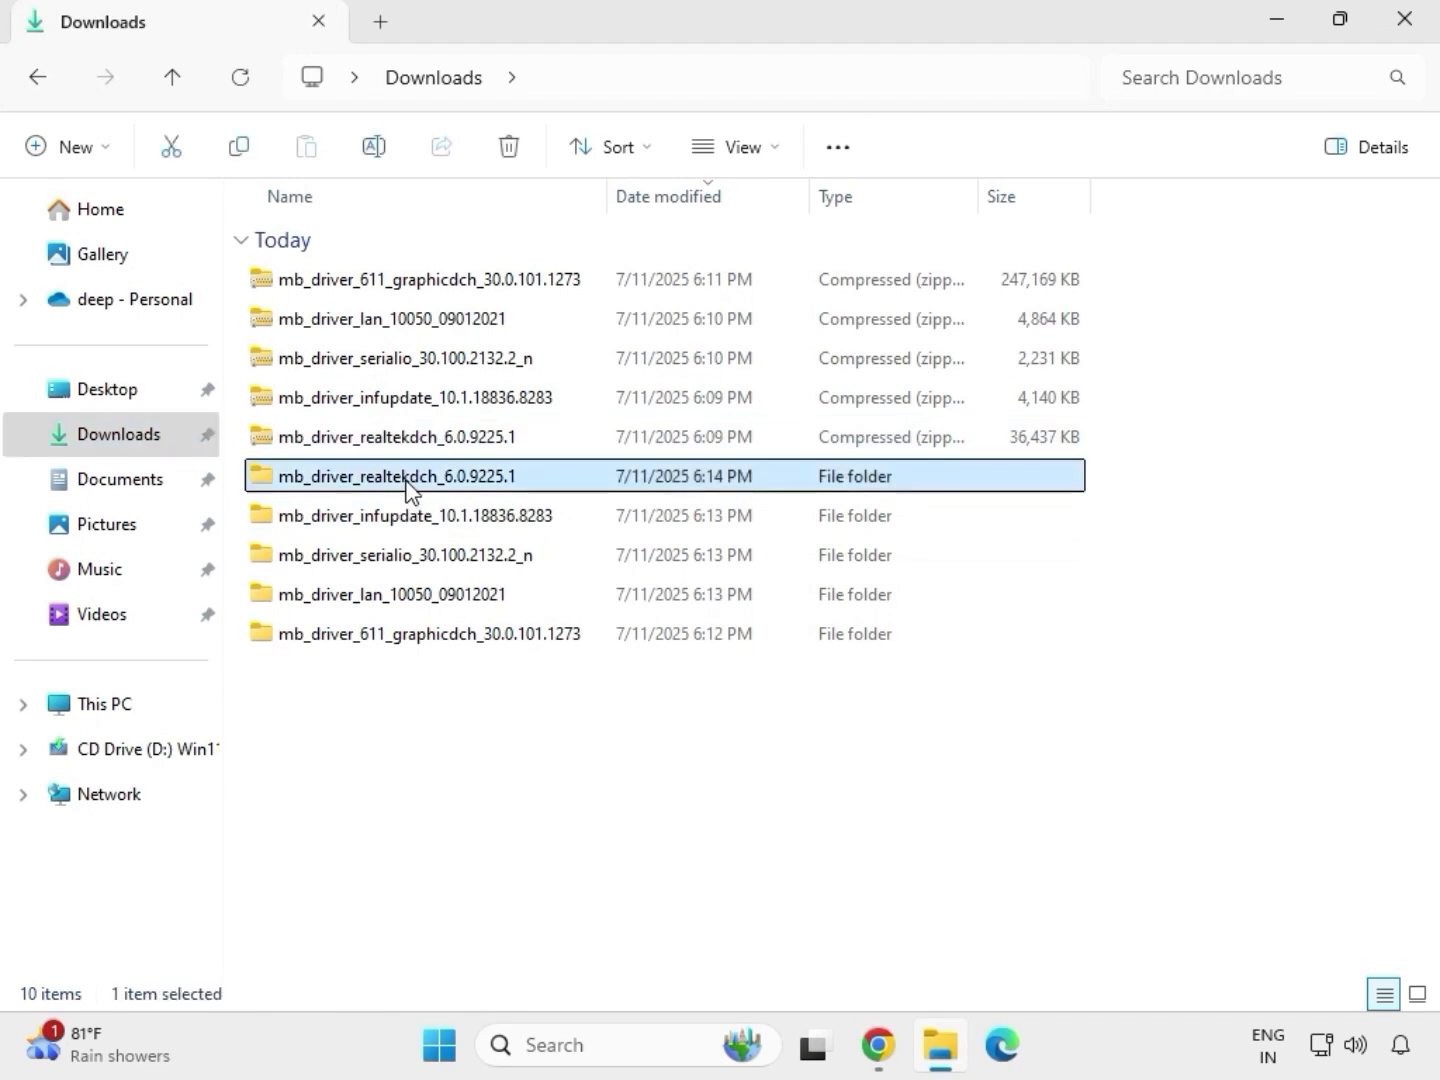
click(466, 640)
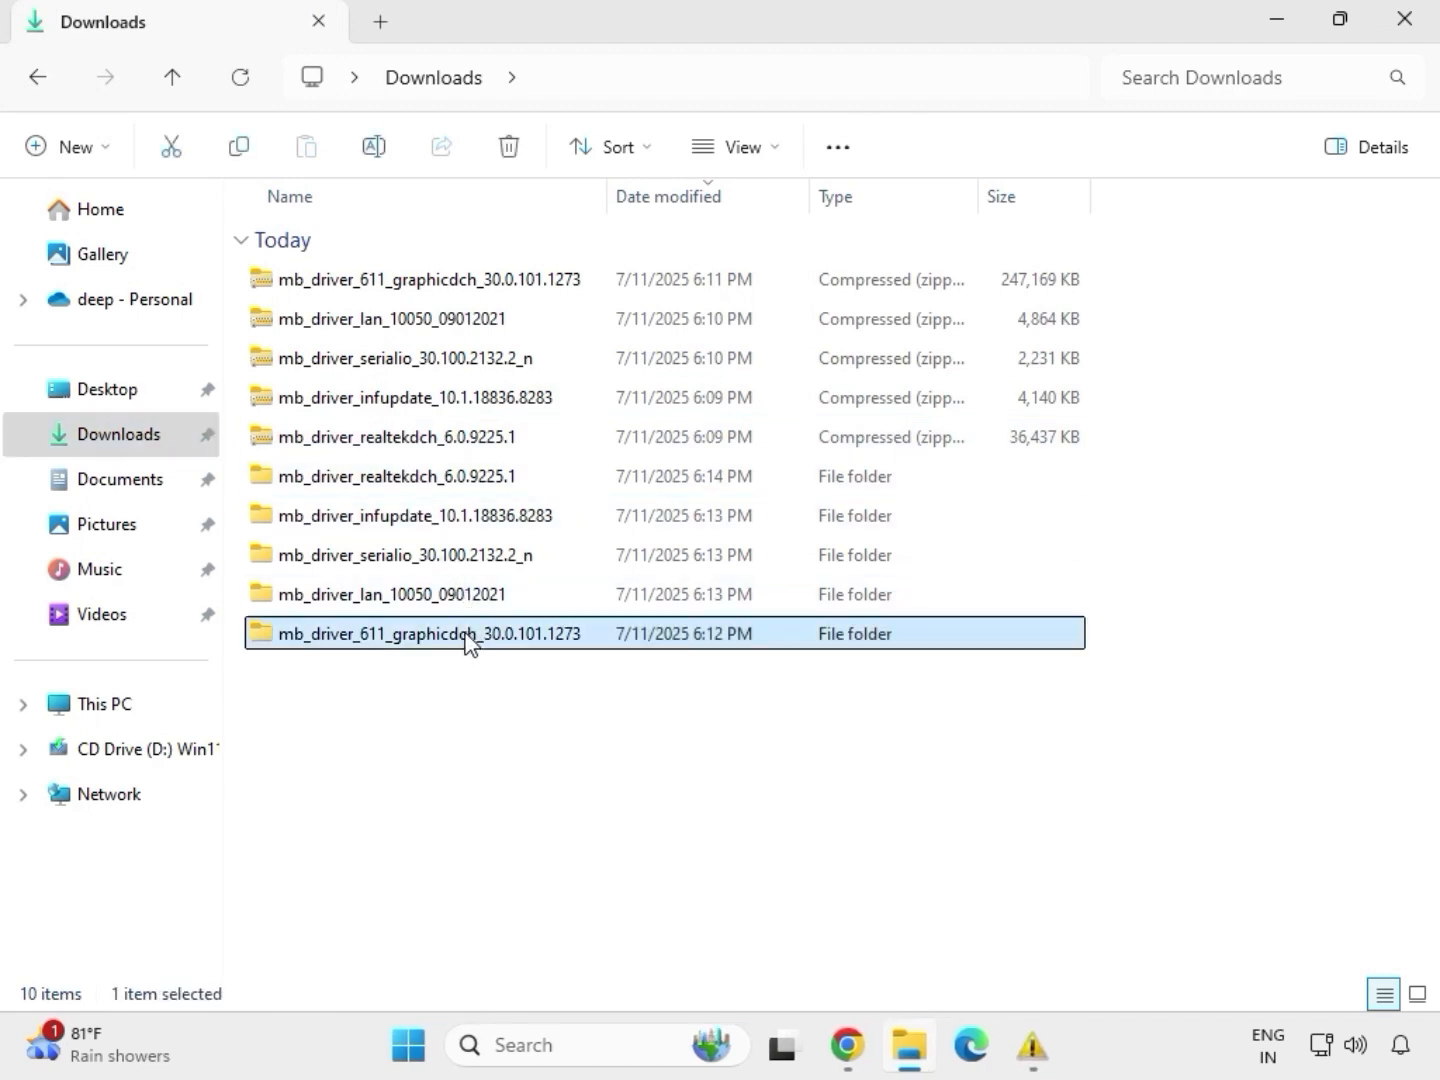
Step: Open the extracted mb_driver_lan_10050_09012021 folder and run the Install_Win10_10050_09012021 application, allowing it to make changes to the device
click(446, 597)
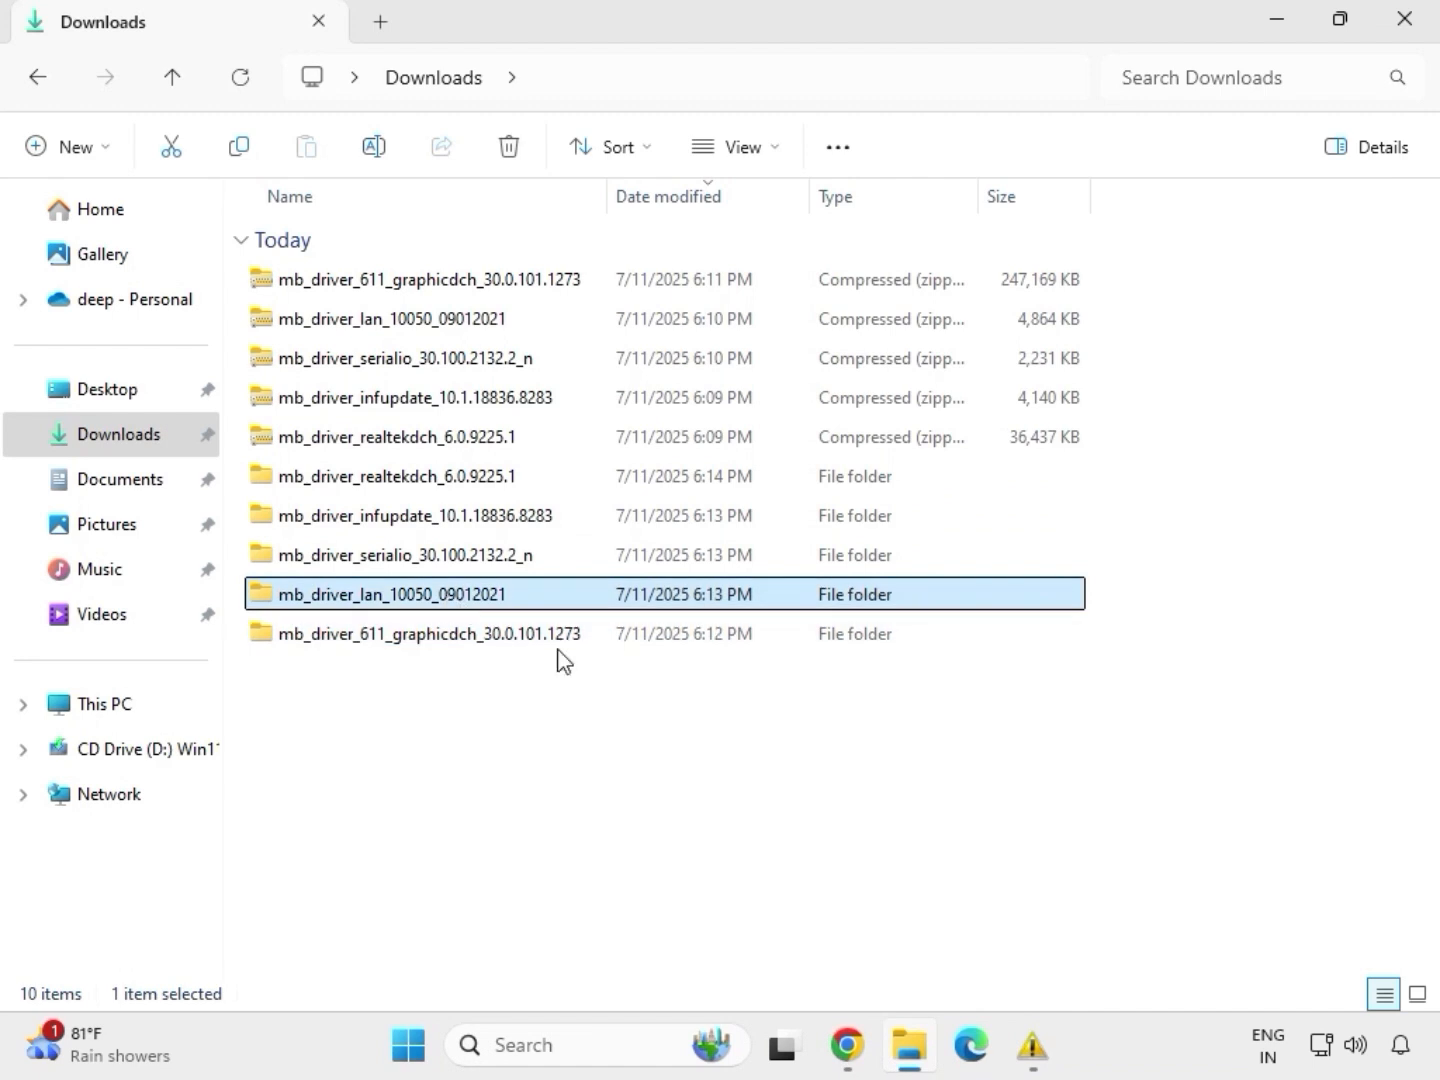
double_click(449, 597)
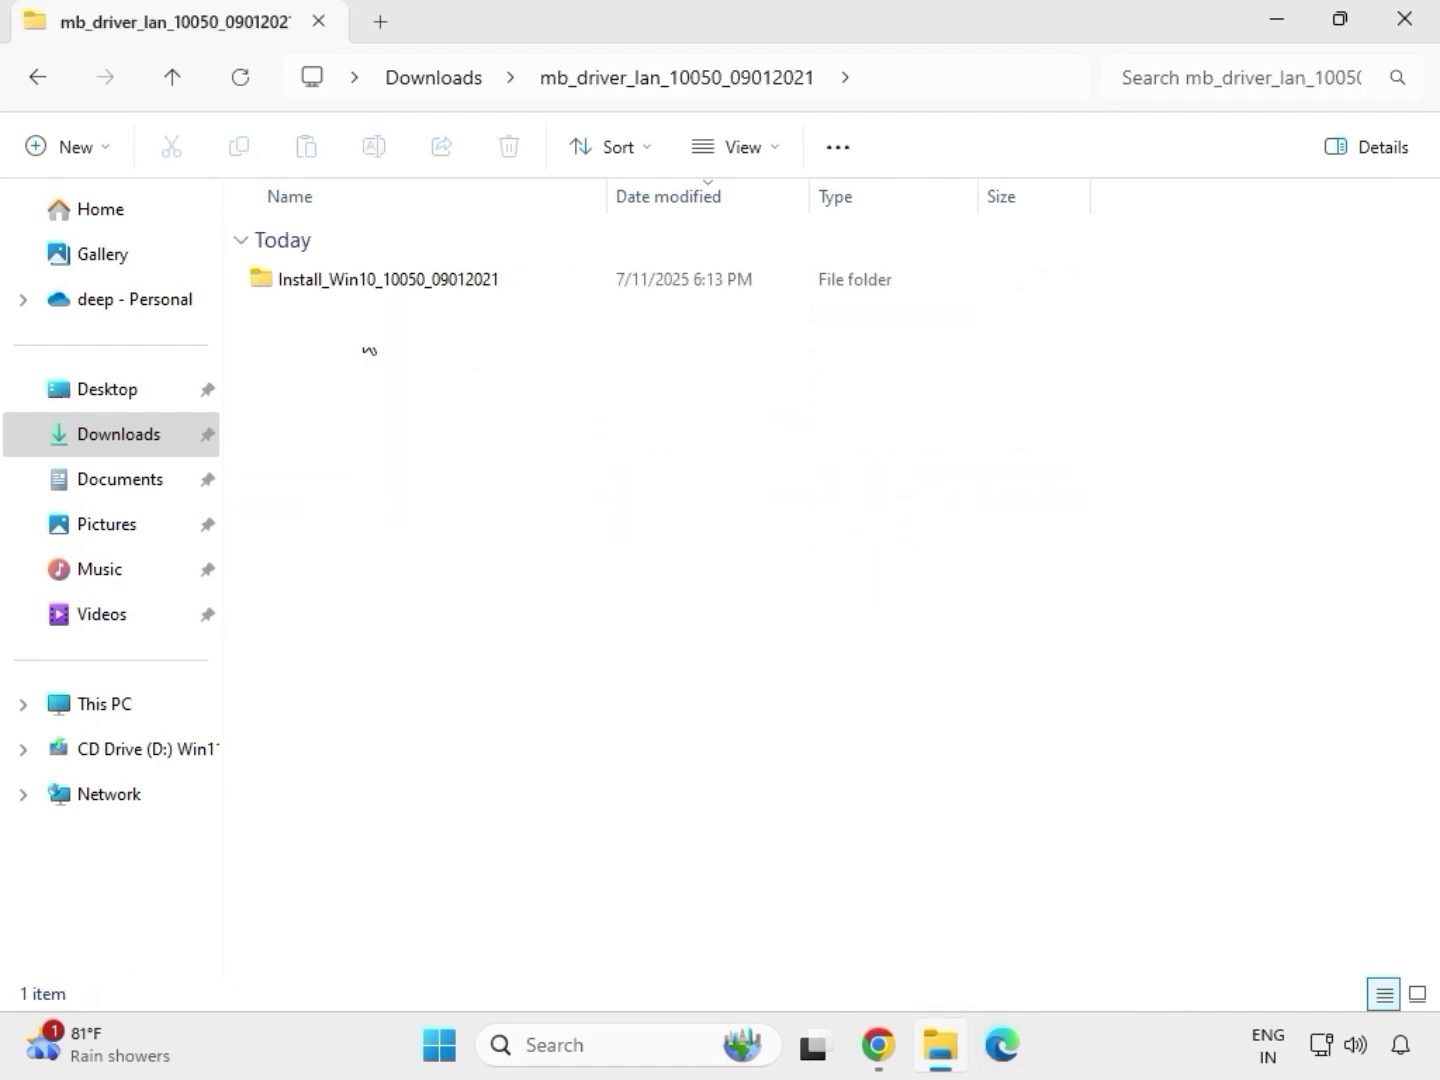
double_click(362, 291)
double_click(363, 291)
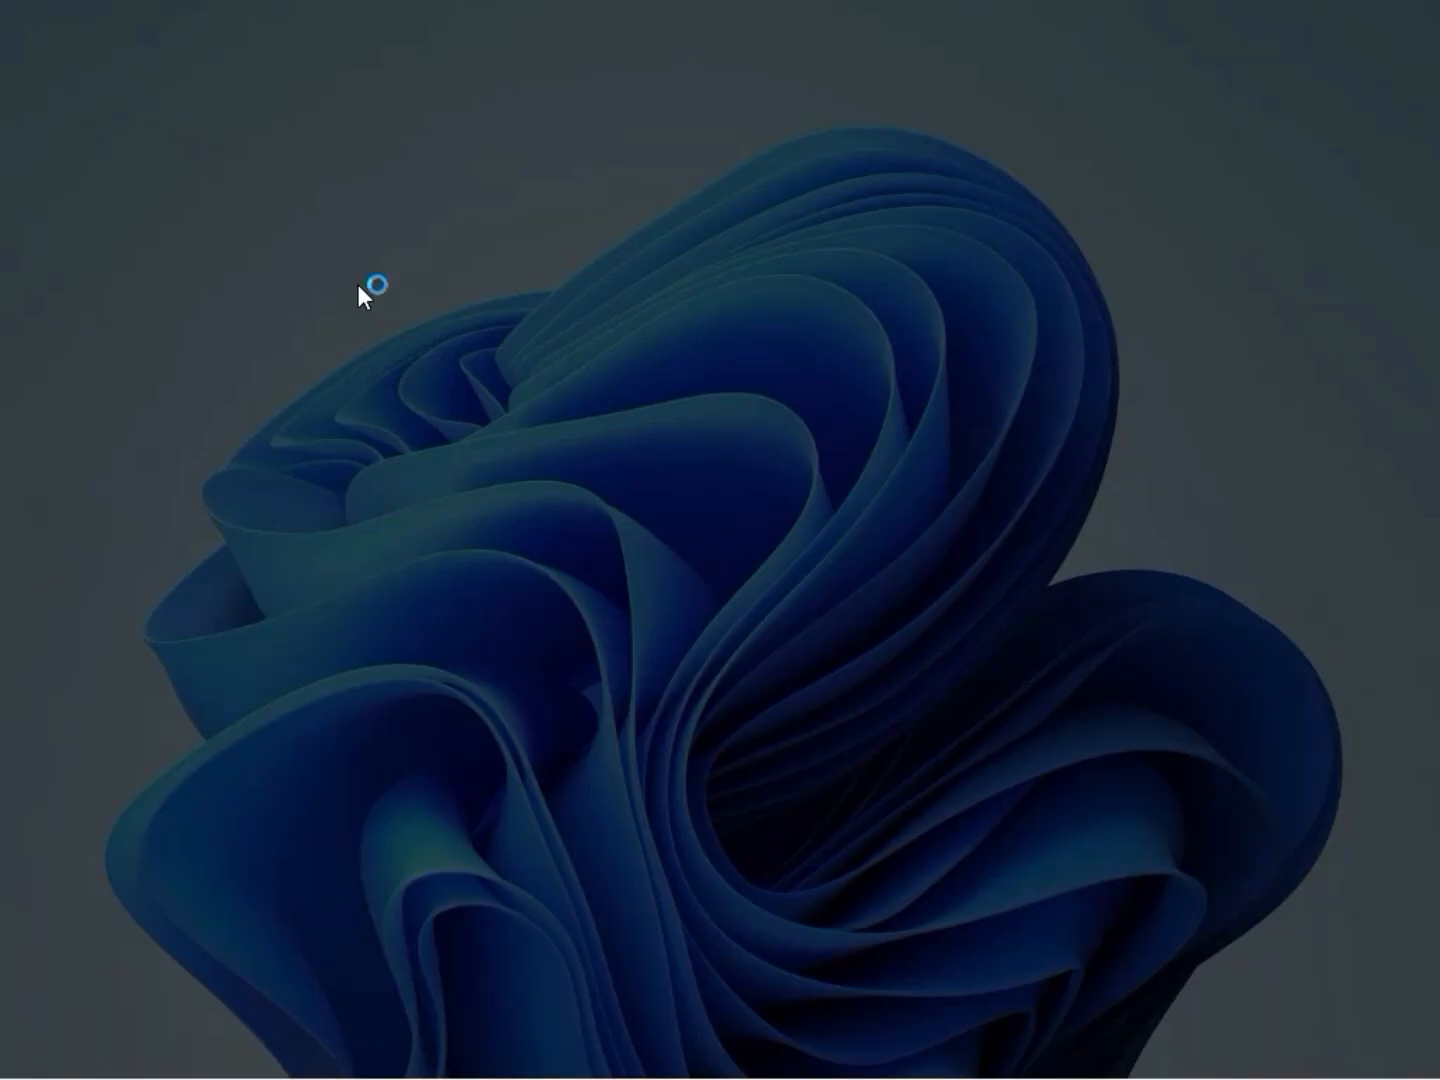
click(567, 767)
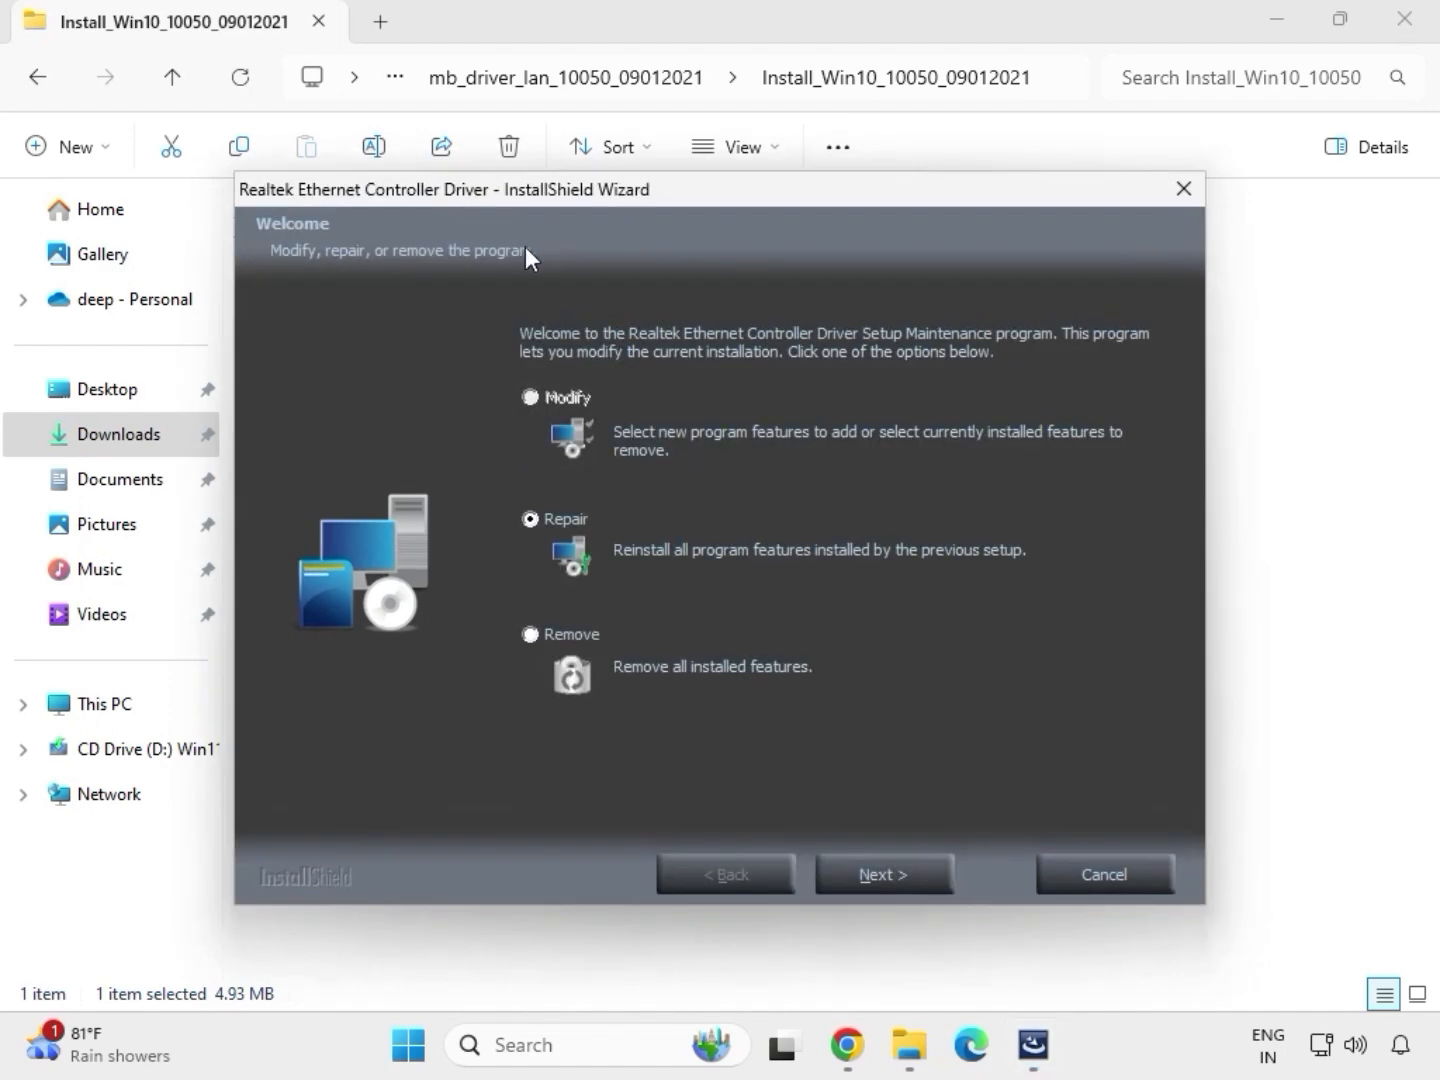
Step: Repair the Realtek Ethernet Controller Driver installation and finish the setup wizard
click(919, 877)
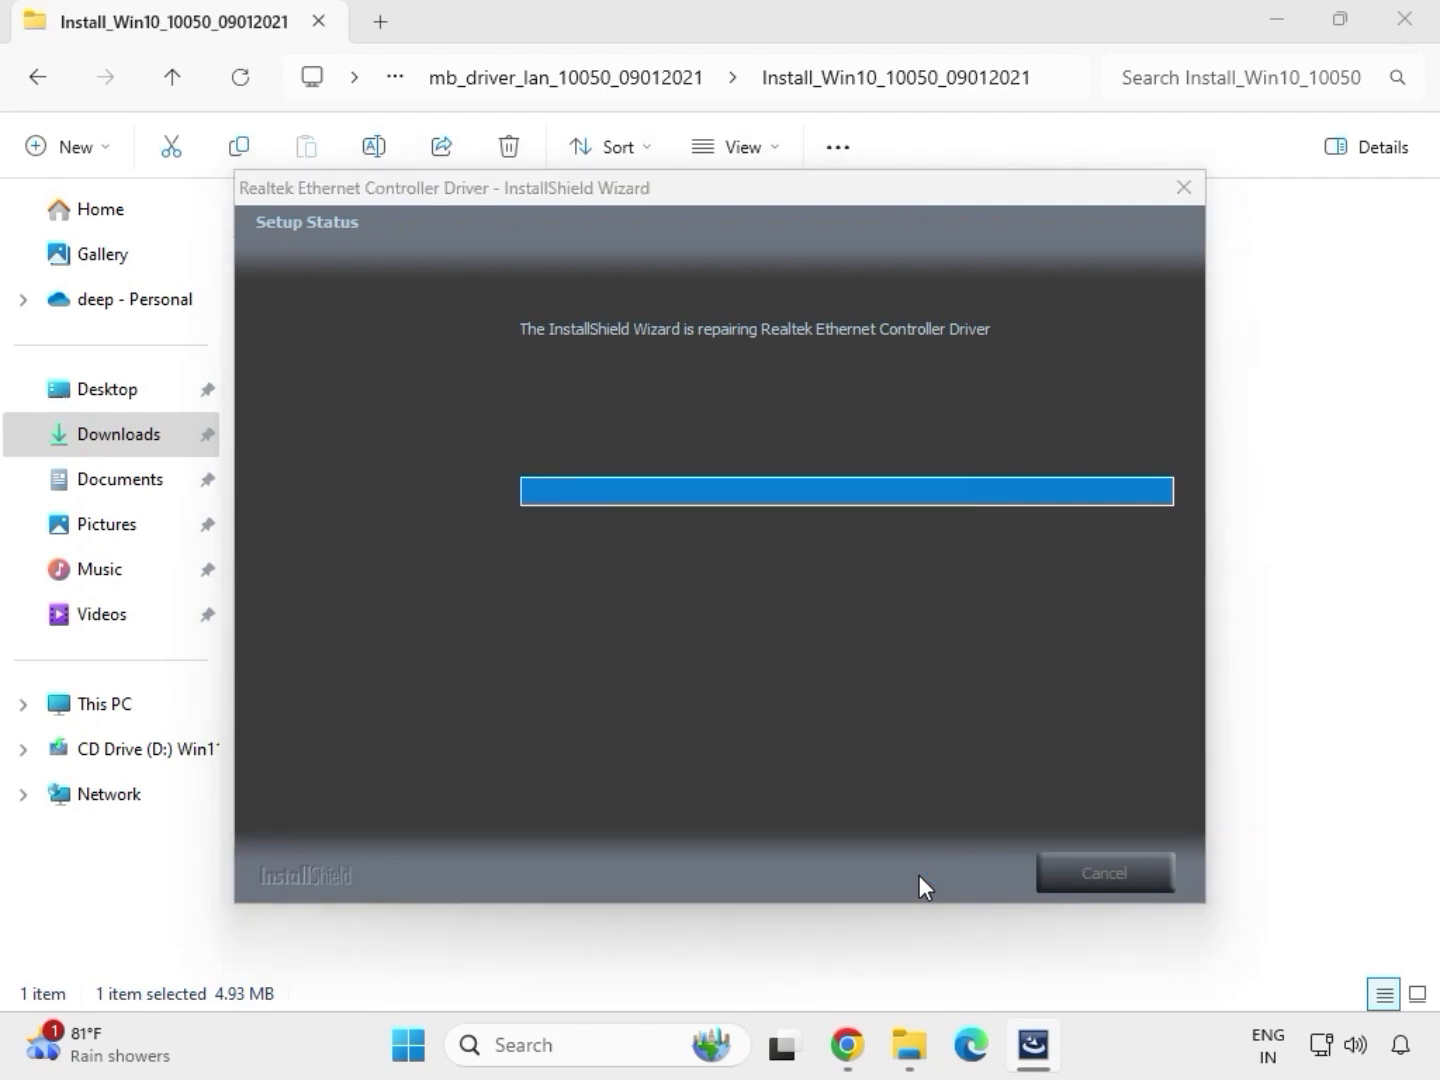
click(880, 606)
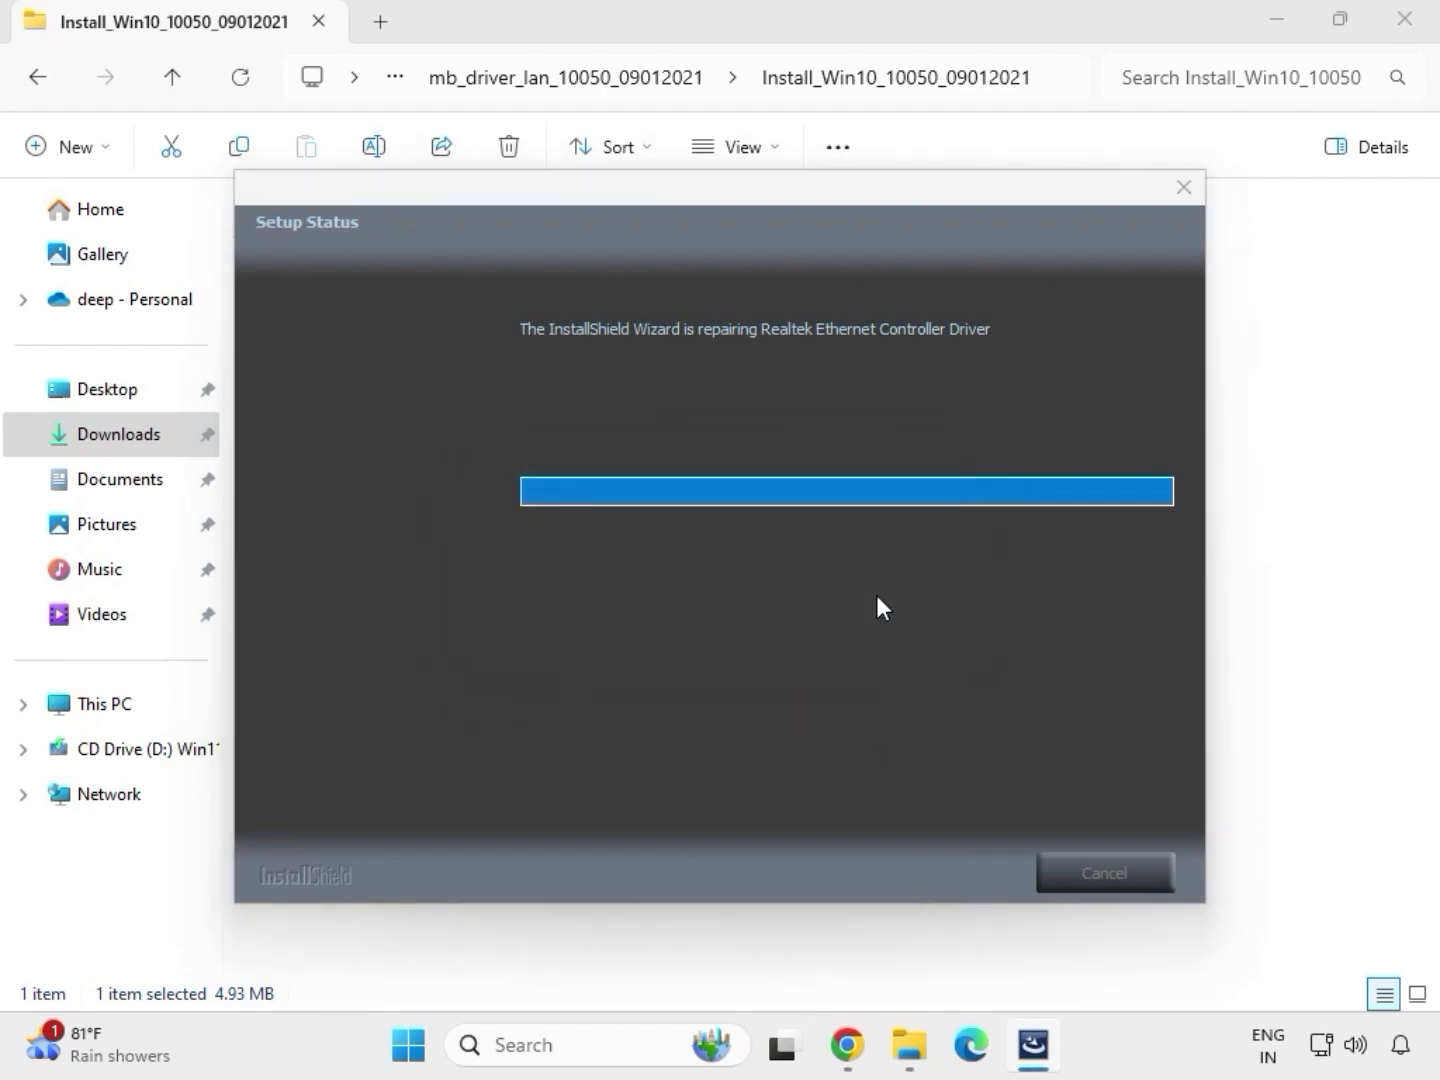
click(895, 859)
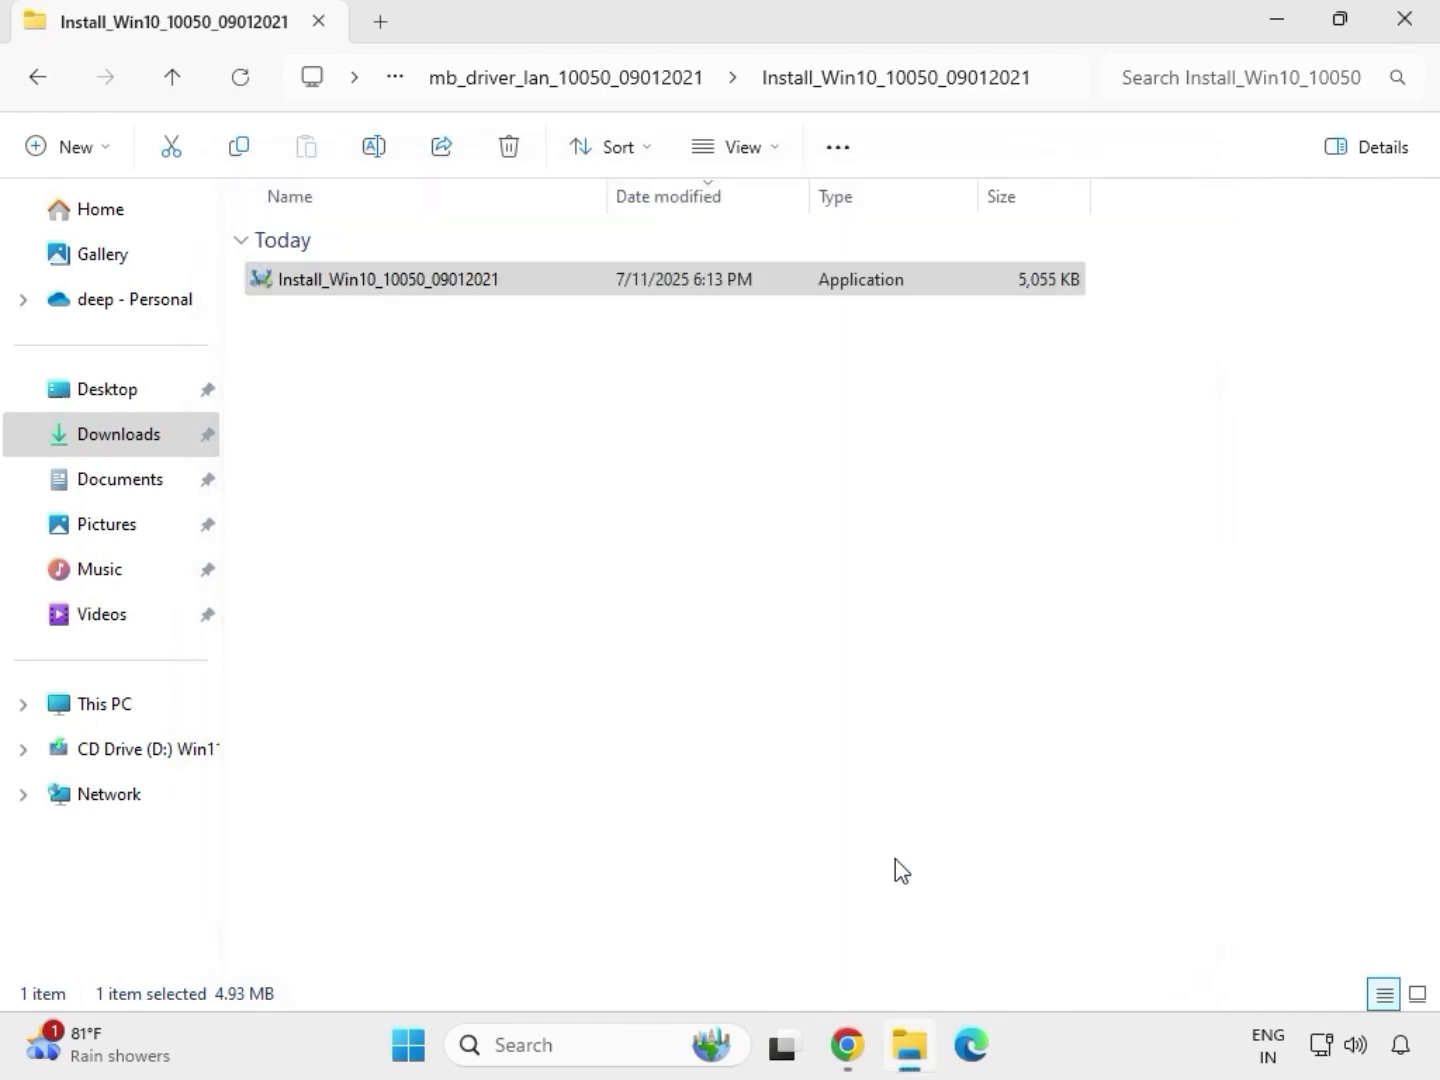
Step: Return to the Downloads folder and open SerialIO_30.100.2132.2_PV_CNL_21H2 inside the extracted mb_driver_serialio_30.100.2132.2_n folder
click(39, 77)
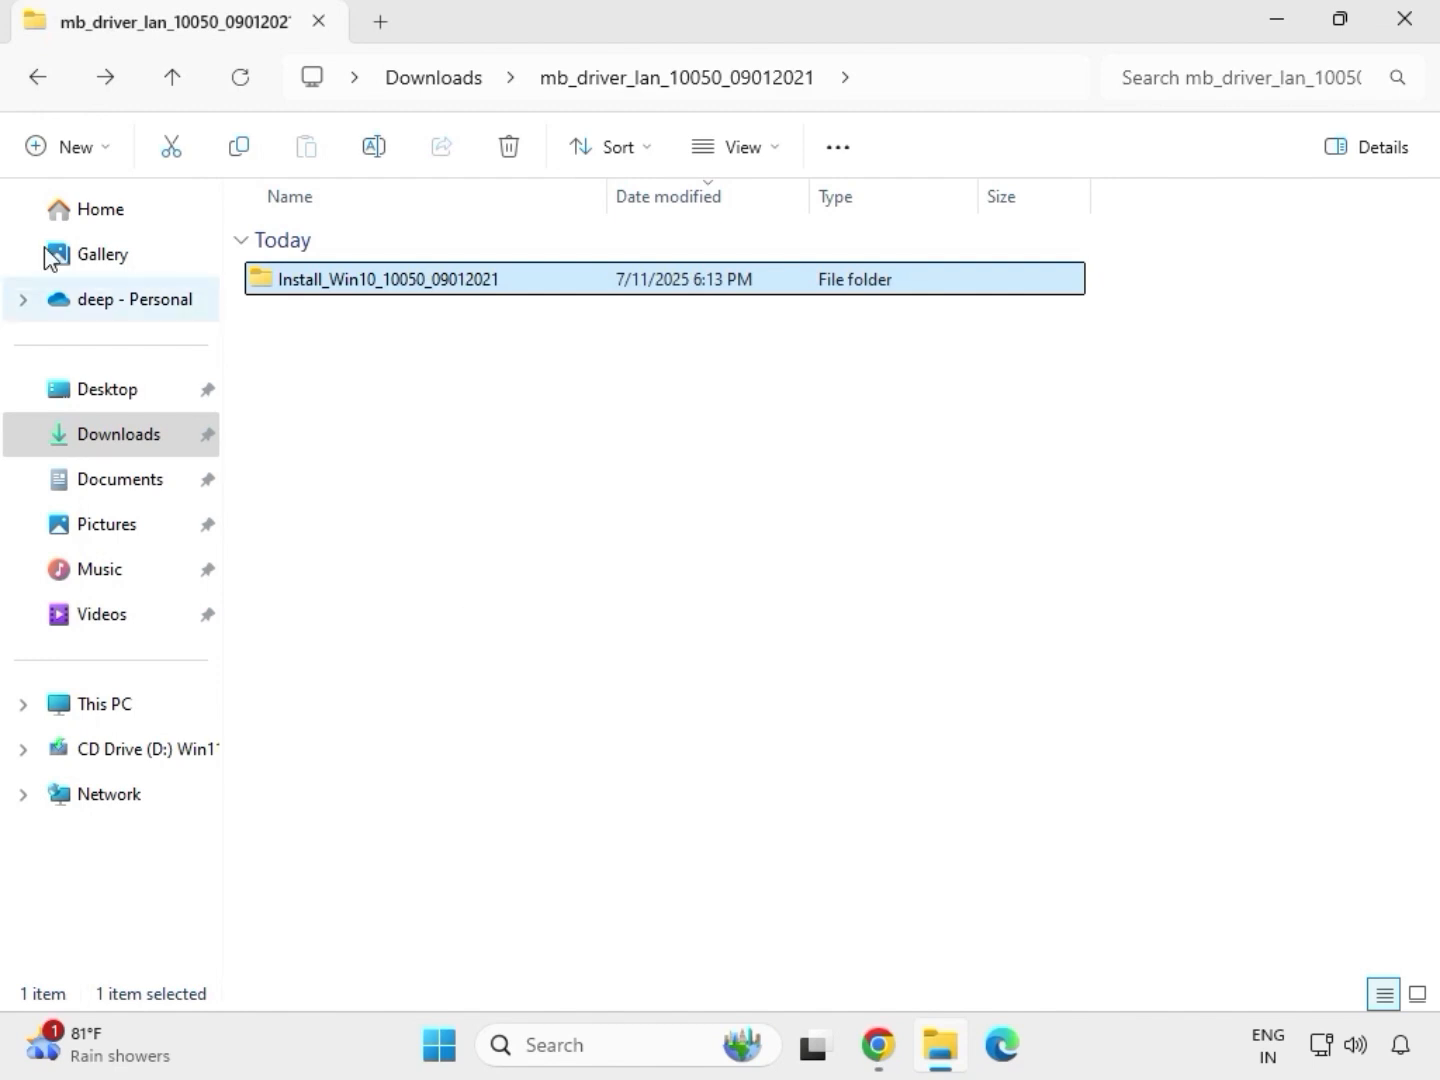
click(32, 78)
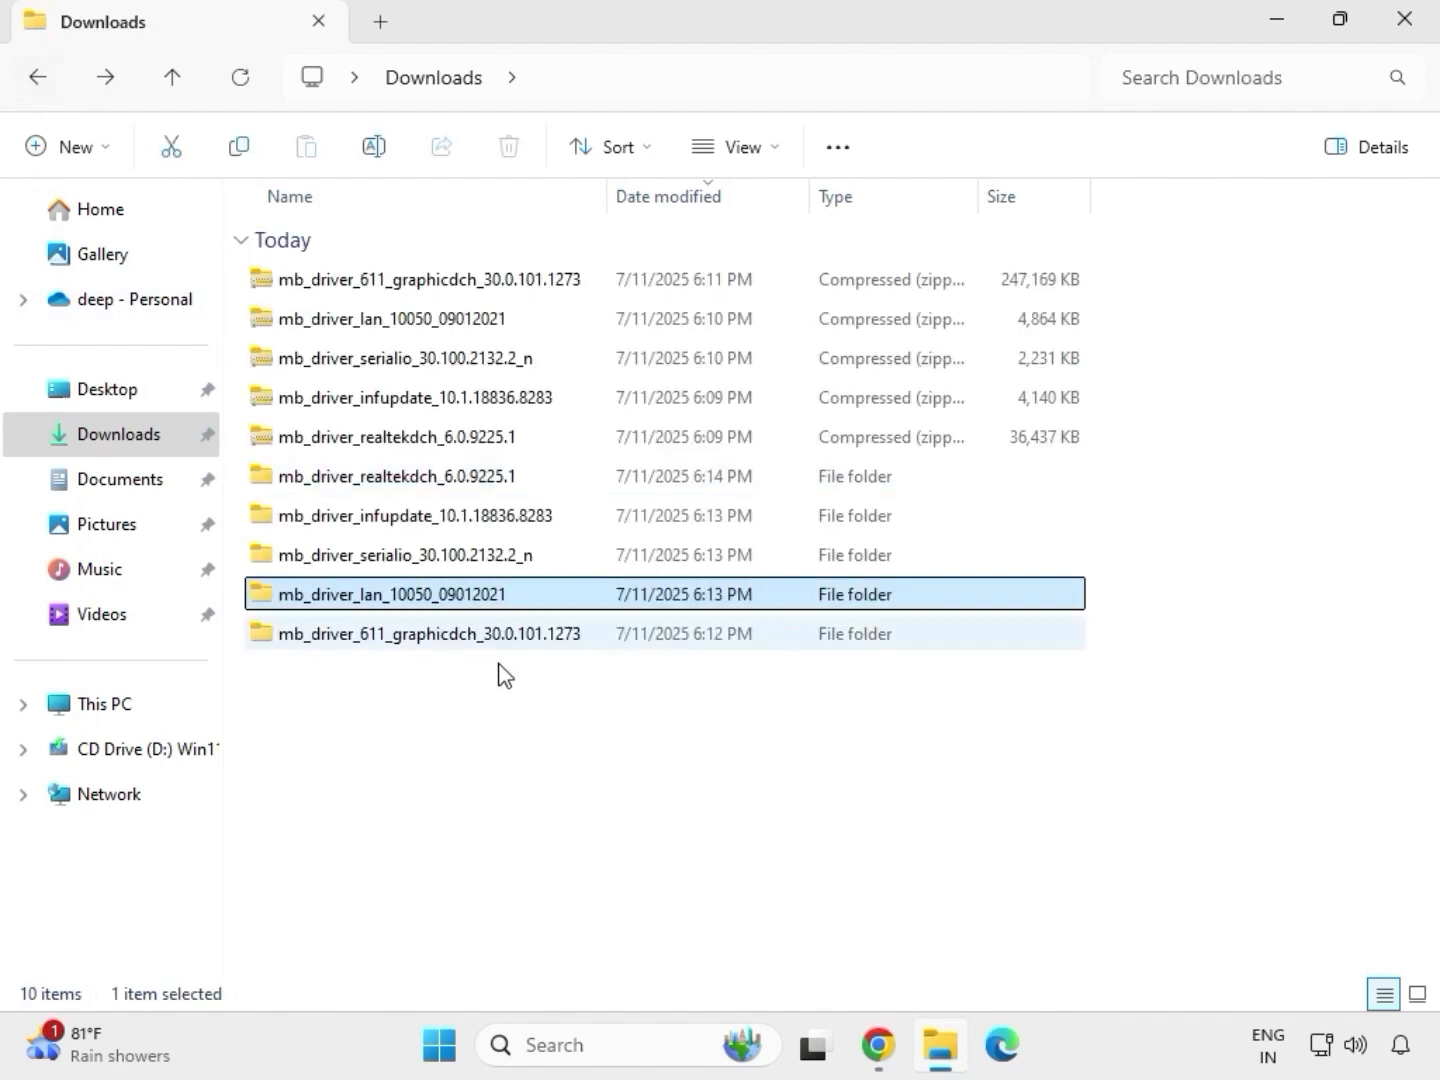
double_click(406, 558)
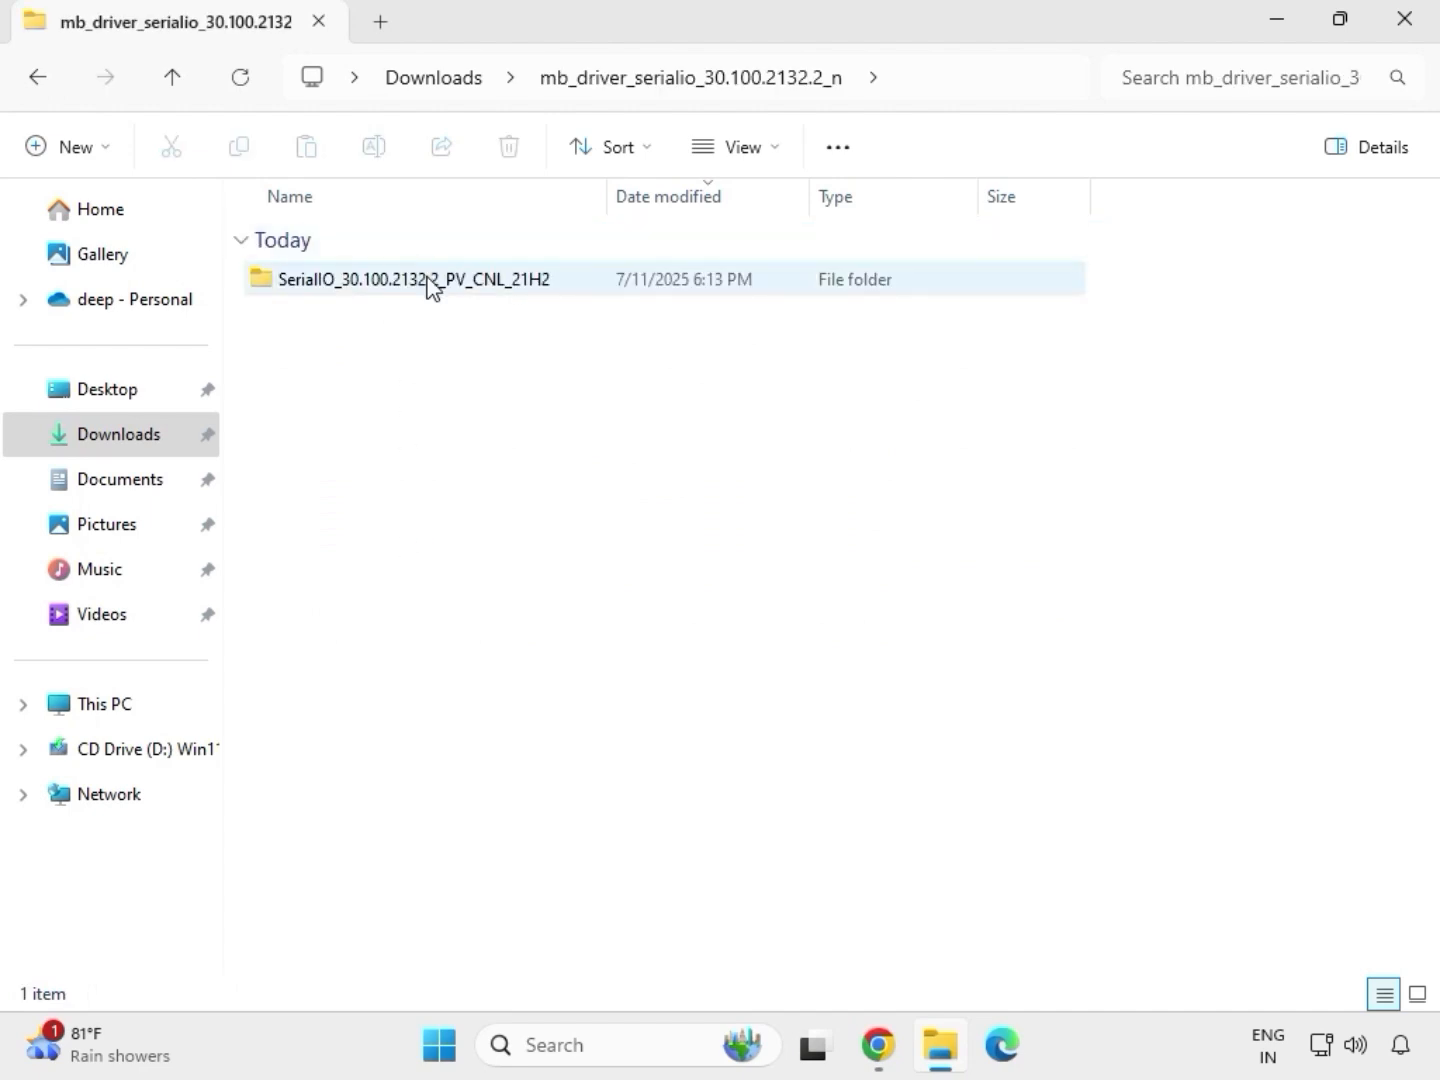
double_click(430, 285)
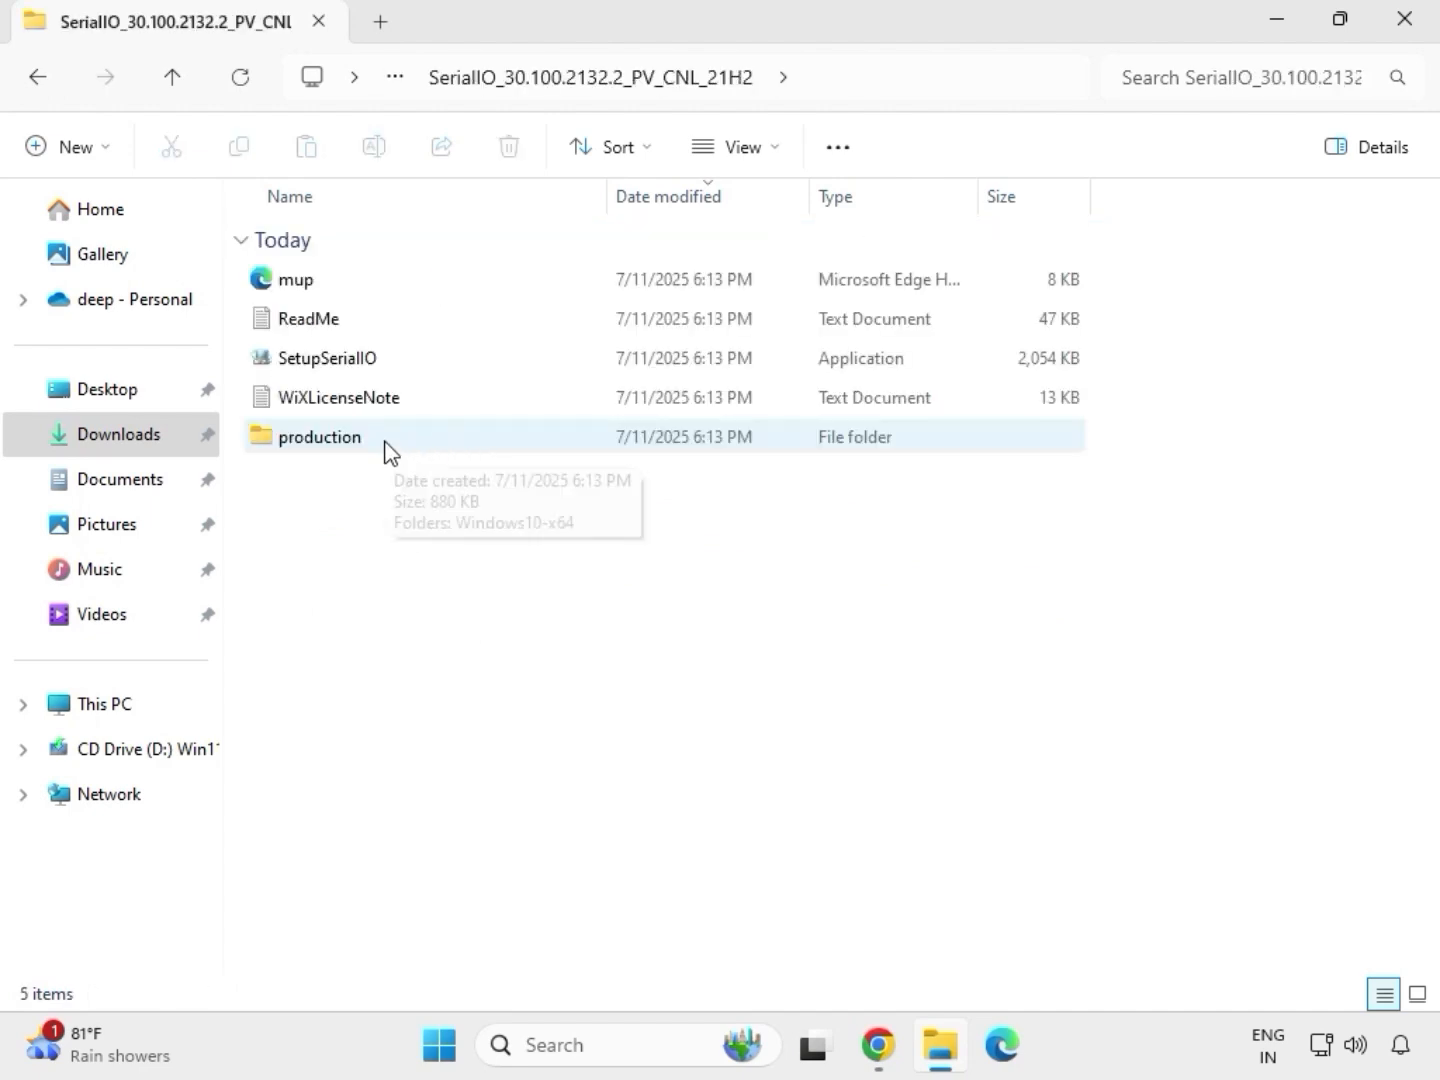
Step: Try to install the Intel Serial IO driver by running SetupSerialIO as administrator, allowing device changes, and close the setup
click(362, 363)
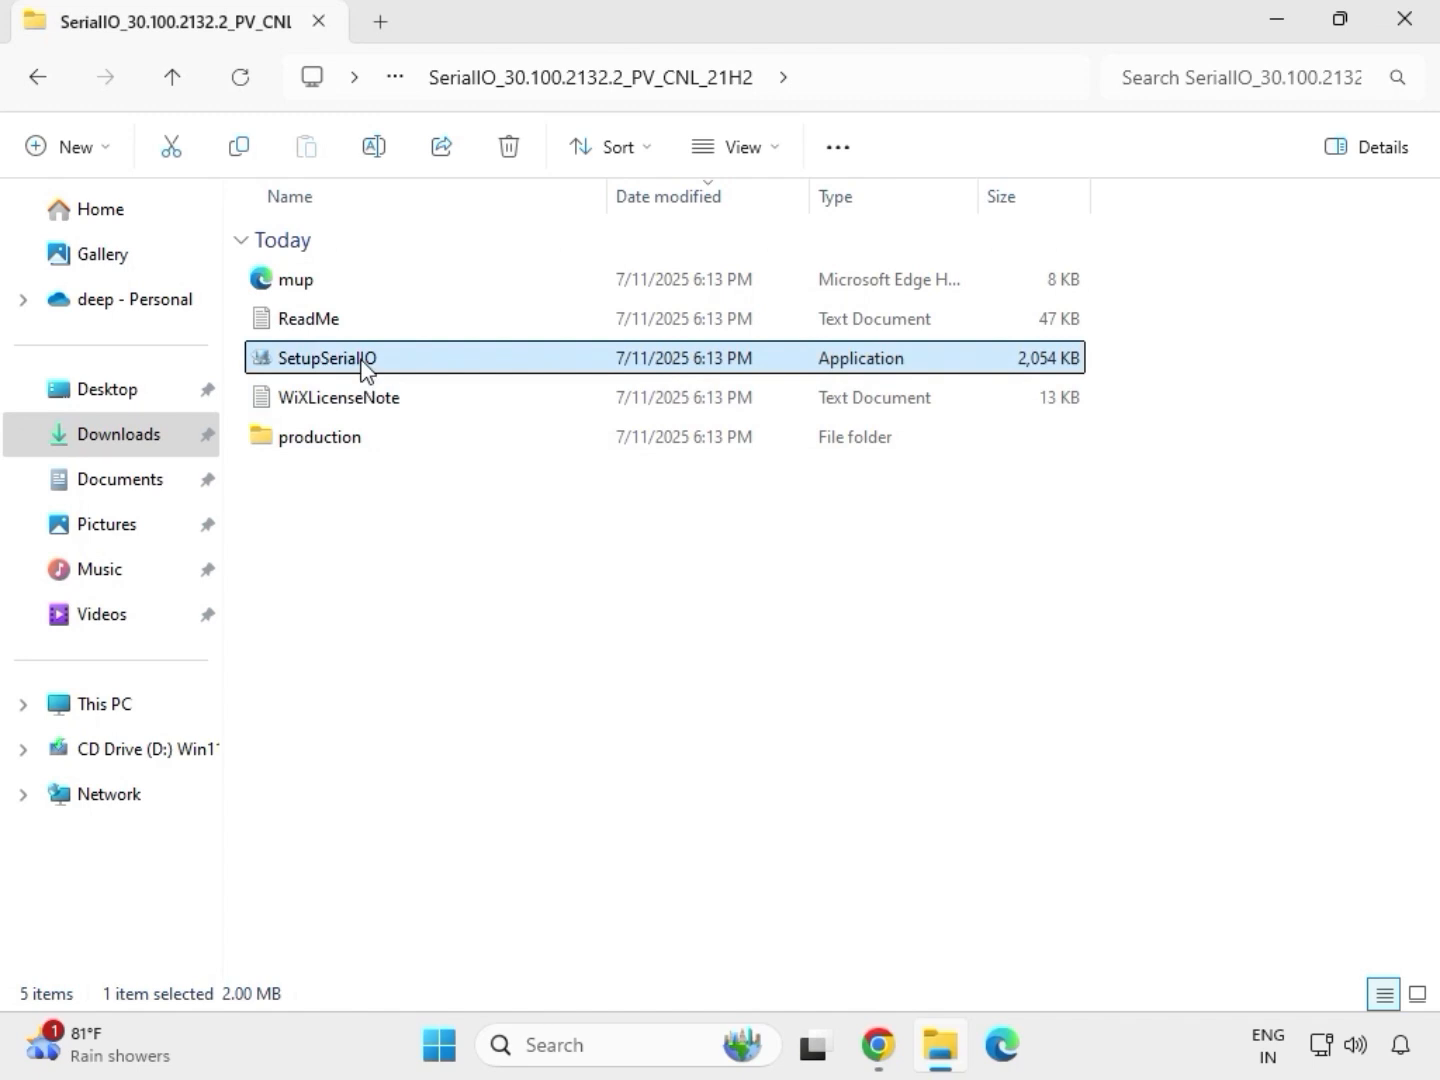
right_click(363, 365)
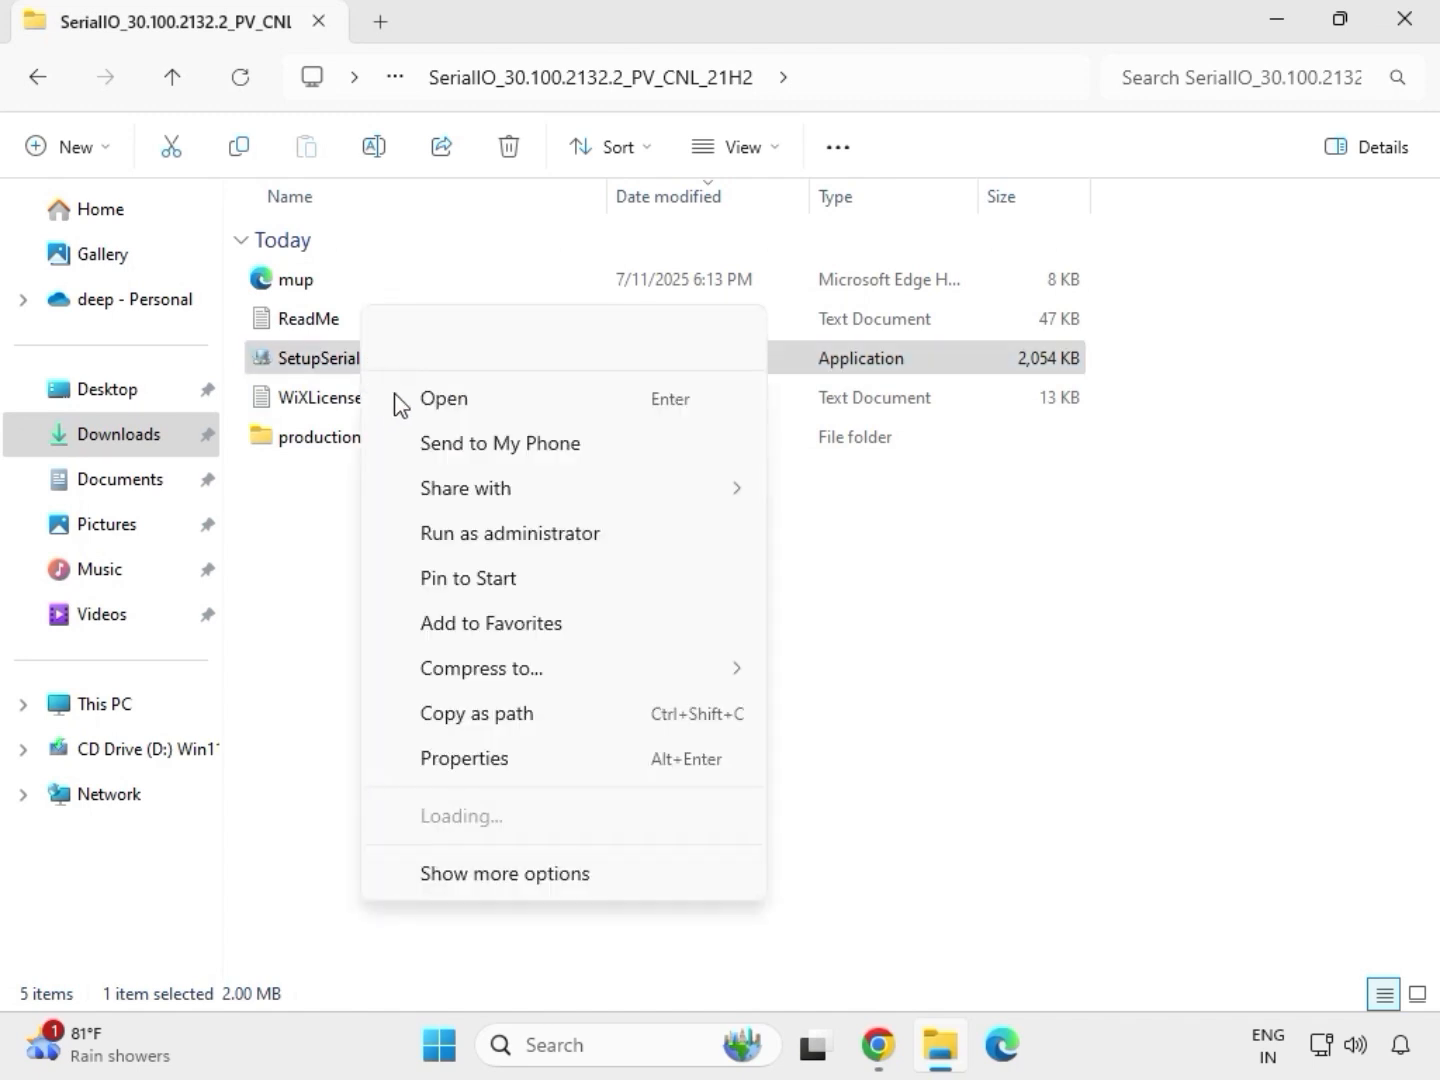
click(500, 531)
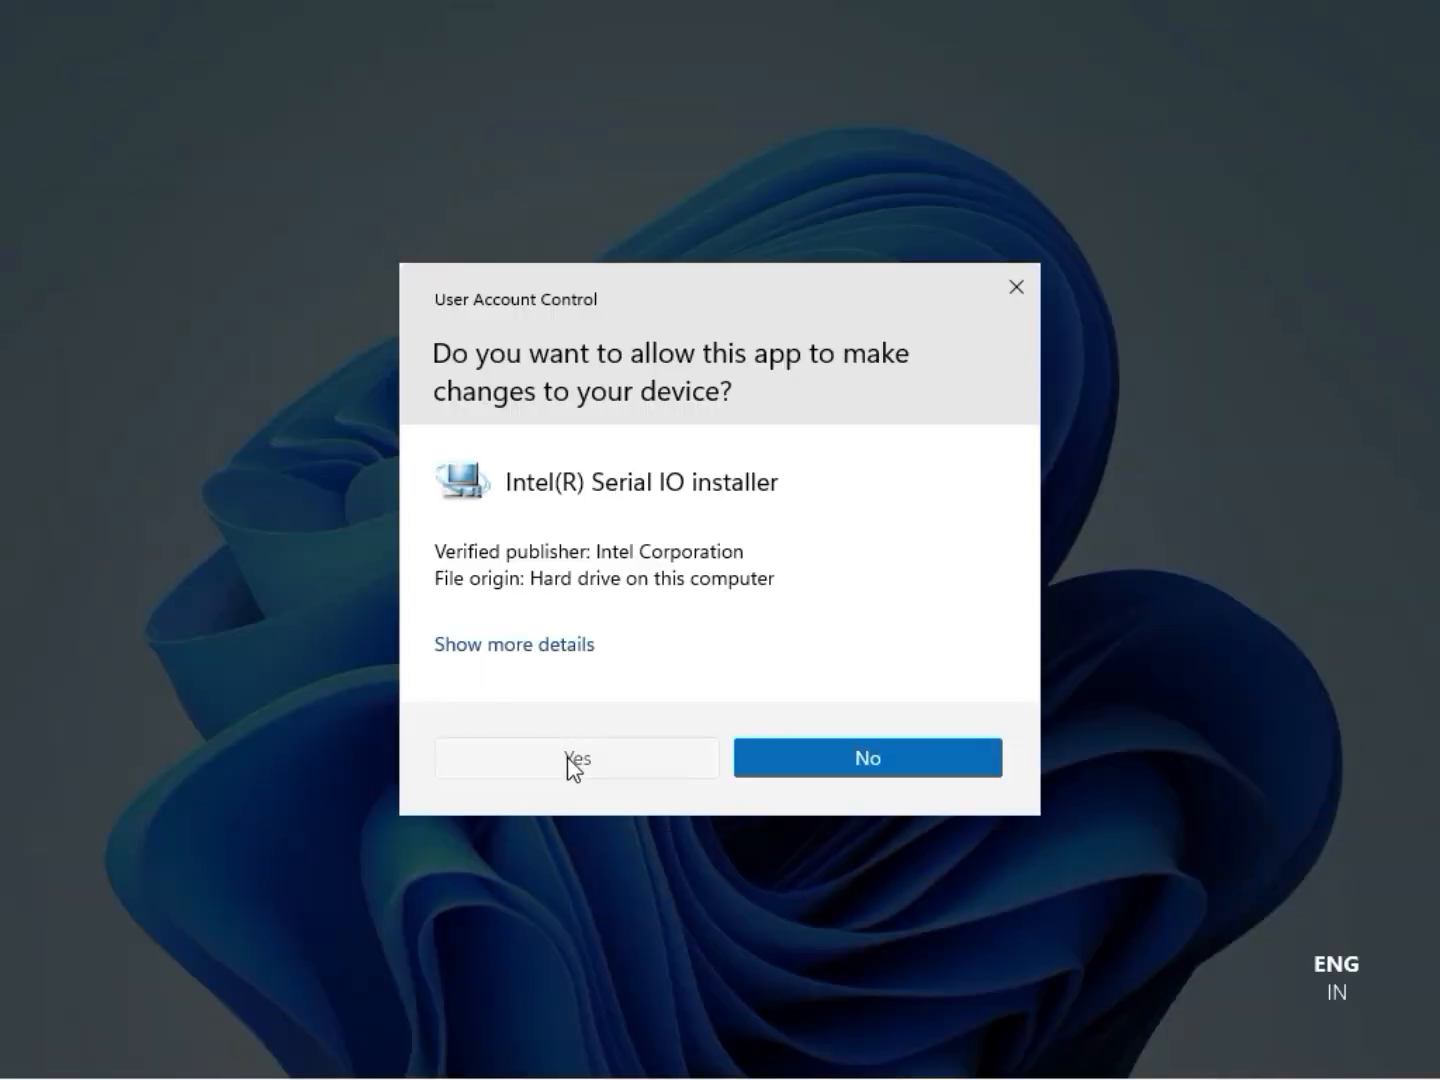
click(569, 762)
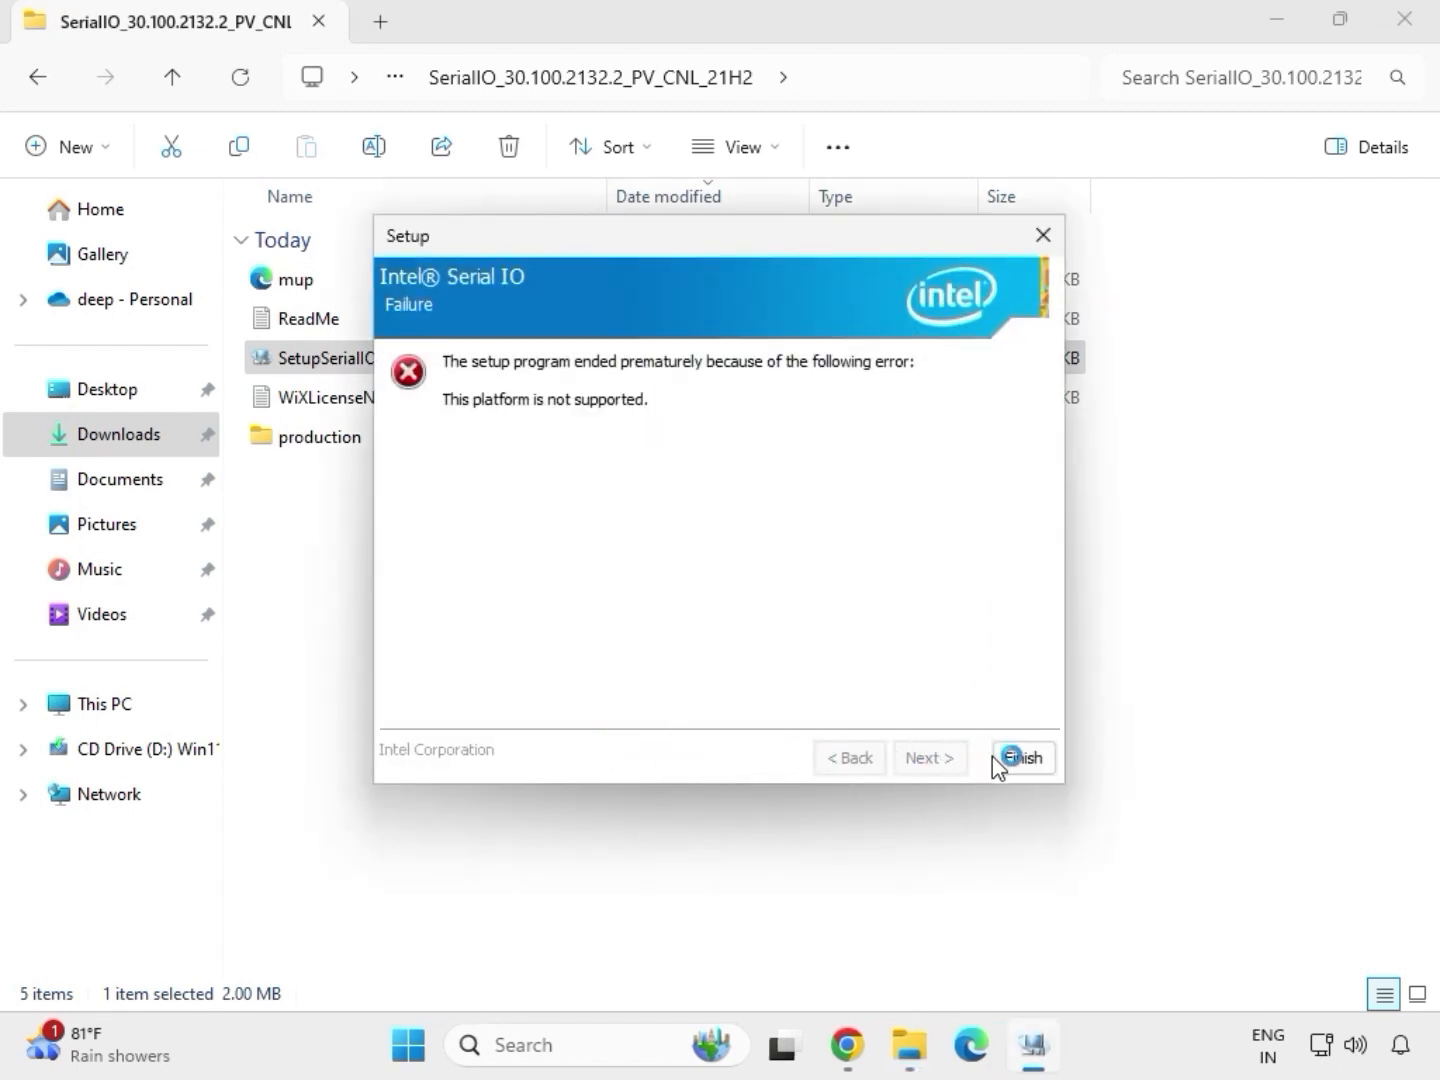
click(1021, 759)
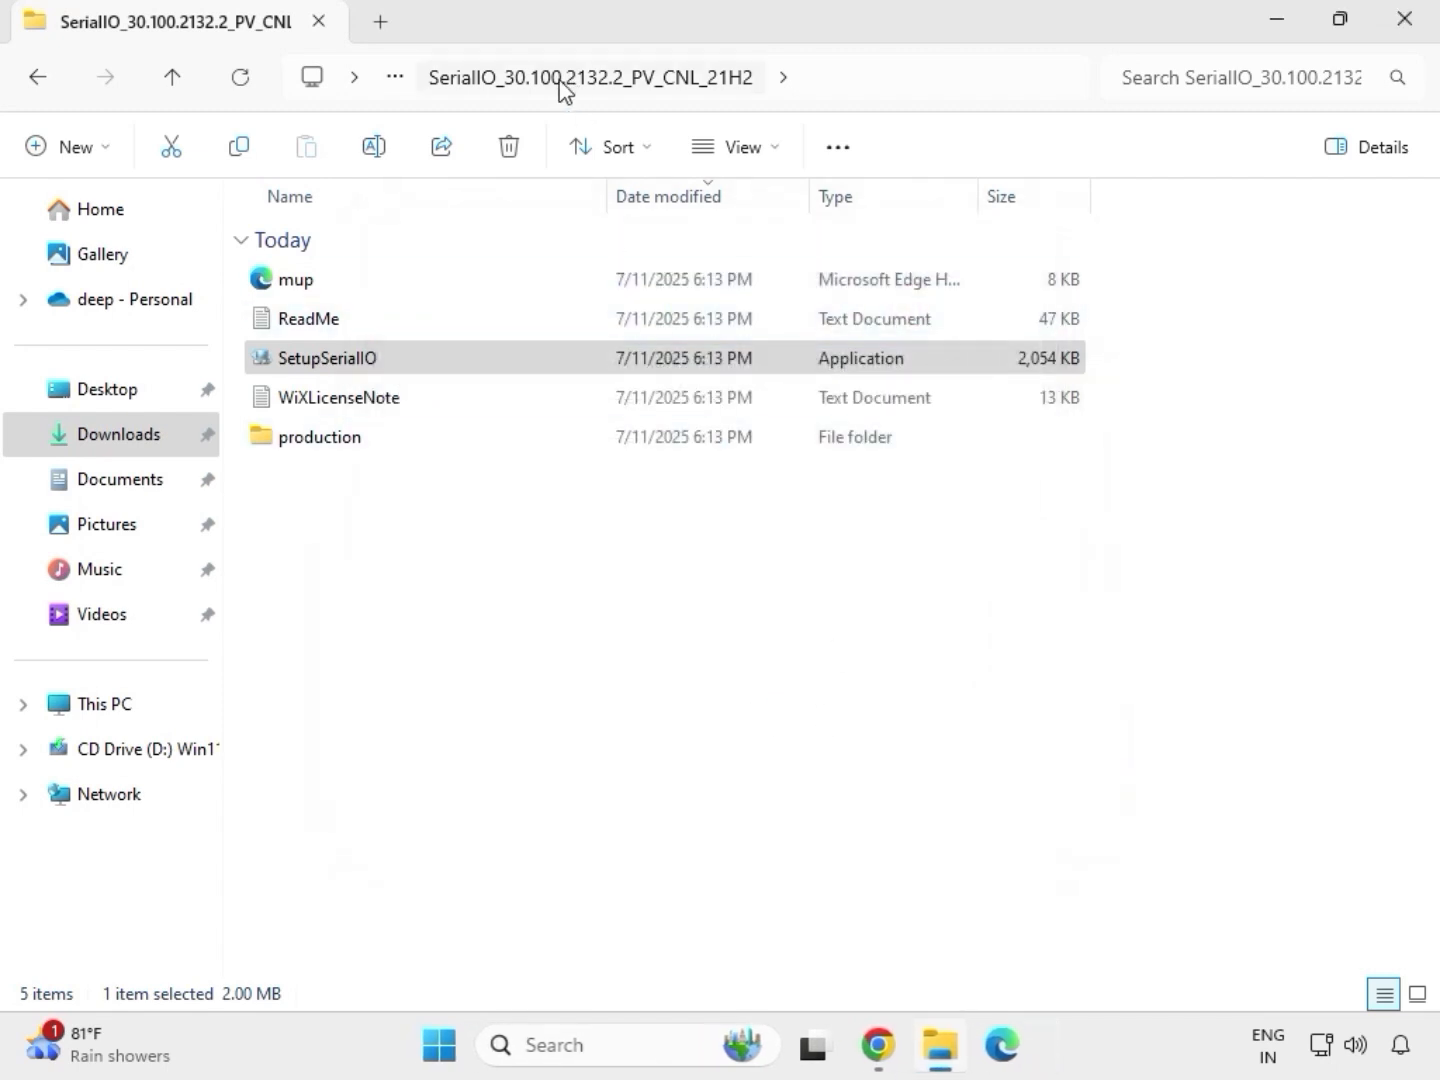
Step: Return to the Downloads folder and open Chipset-10.1.18836.8283-Public-MUP inside the extracted mb_driver_infupdate_10.1.18836.8283 folder
click(44, 86)
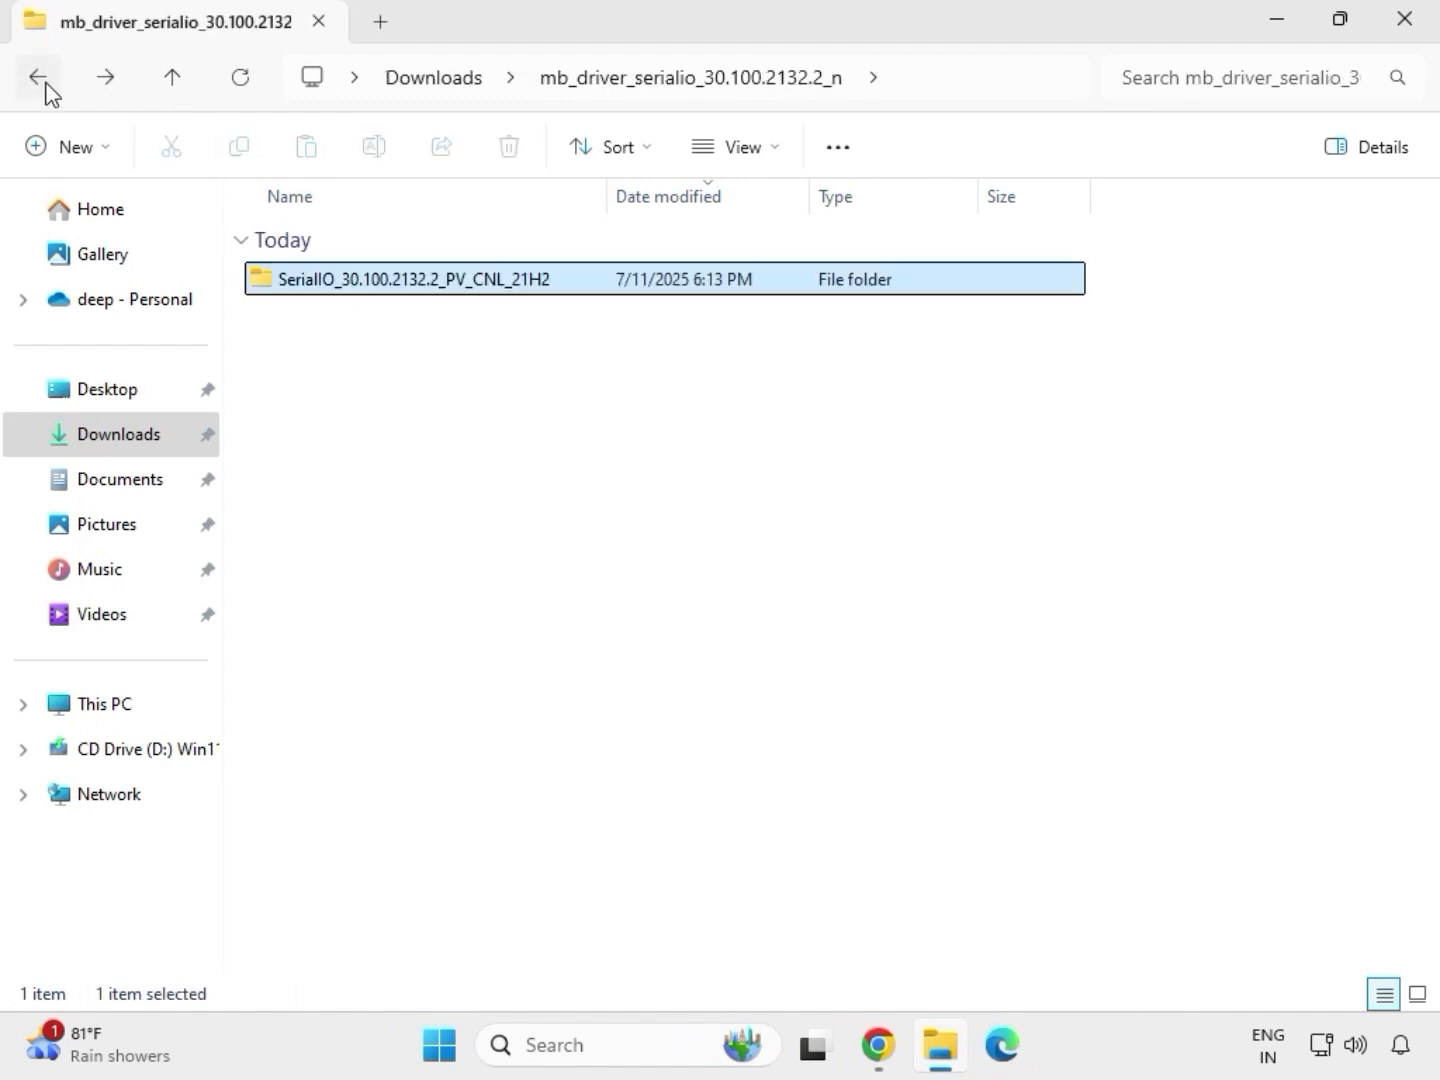
click(43, 85)
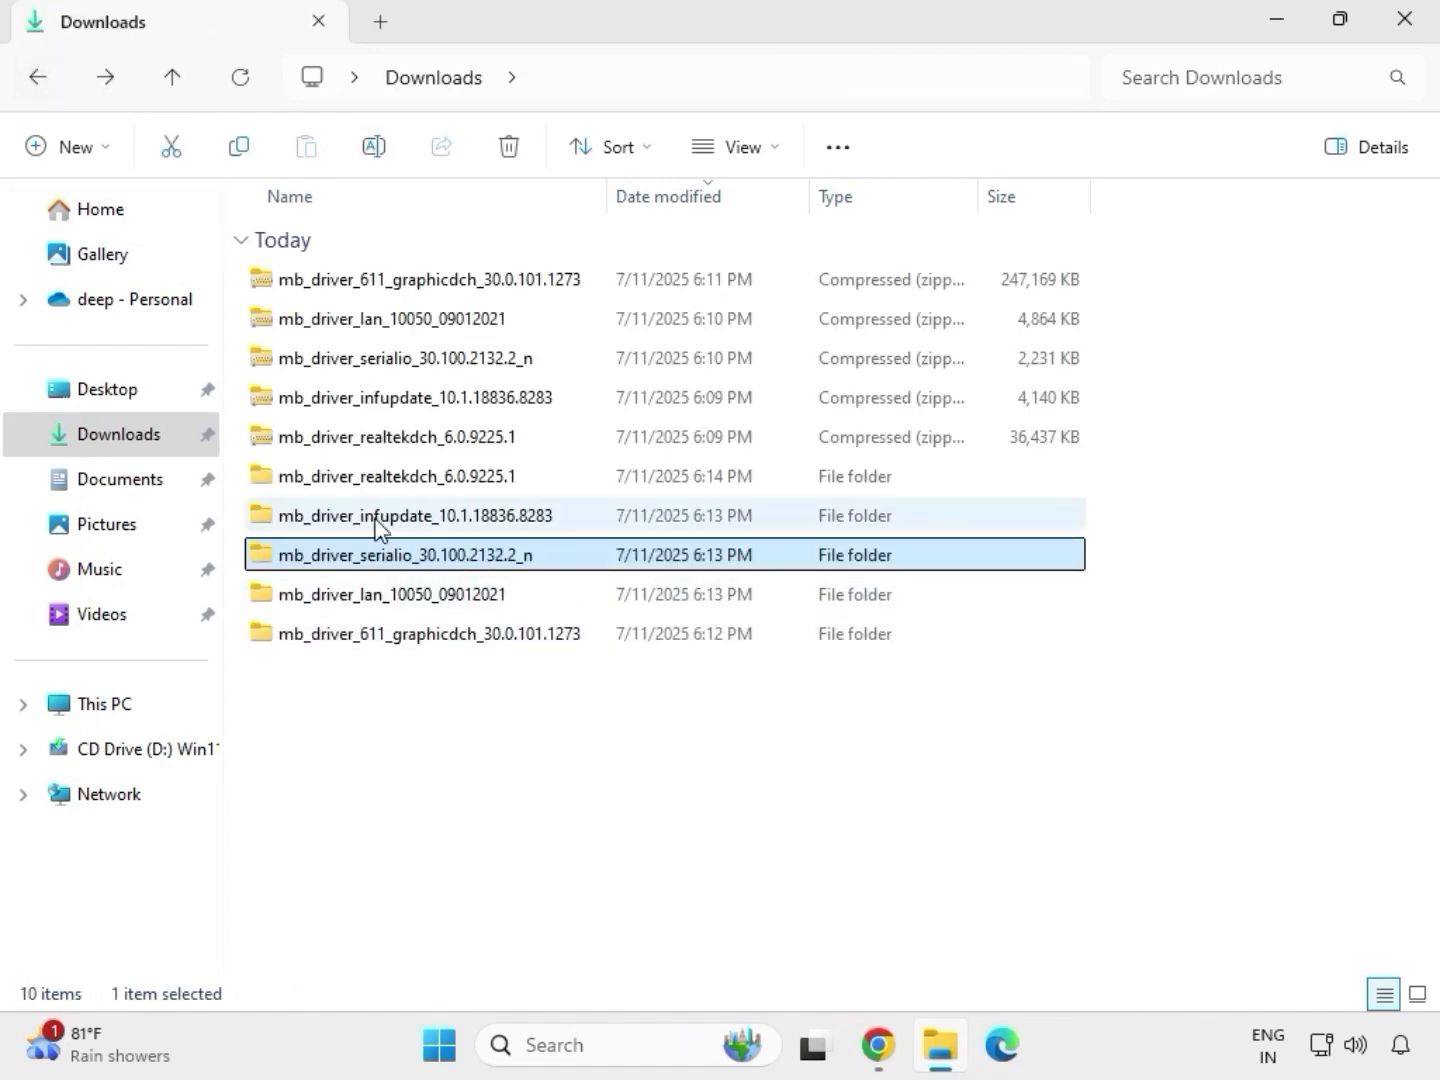
click(376, 521)
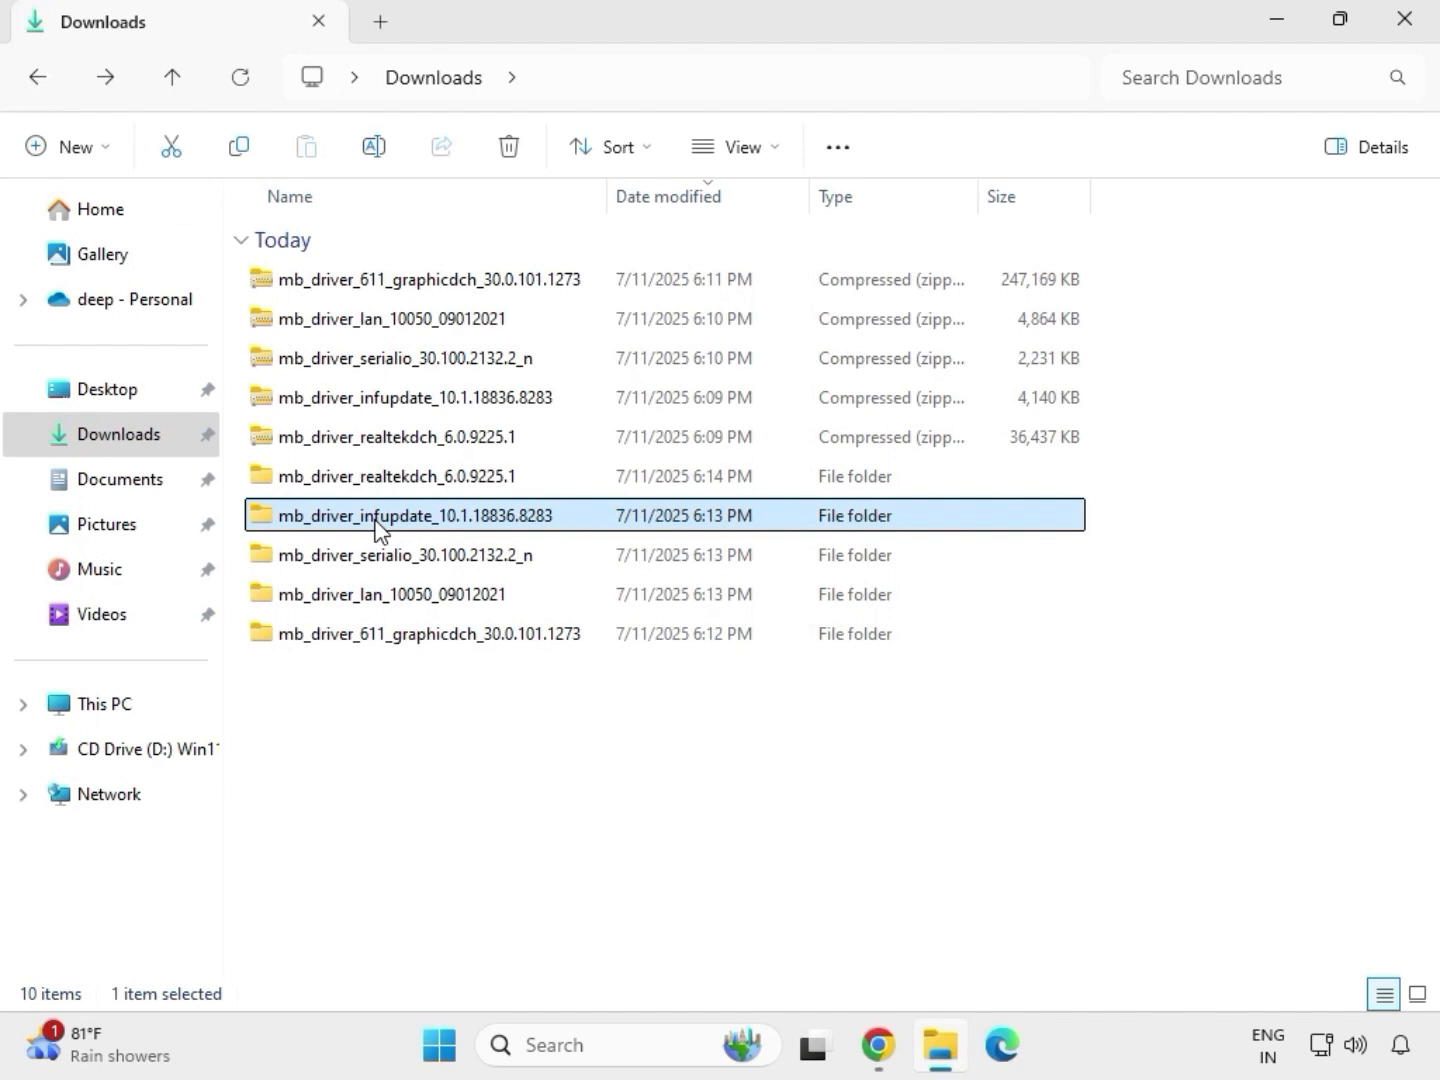
double_click(375, 521)
click(382, 284)
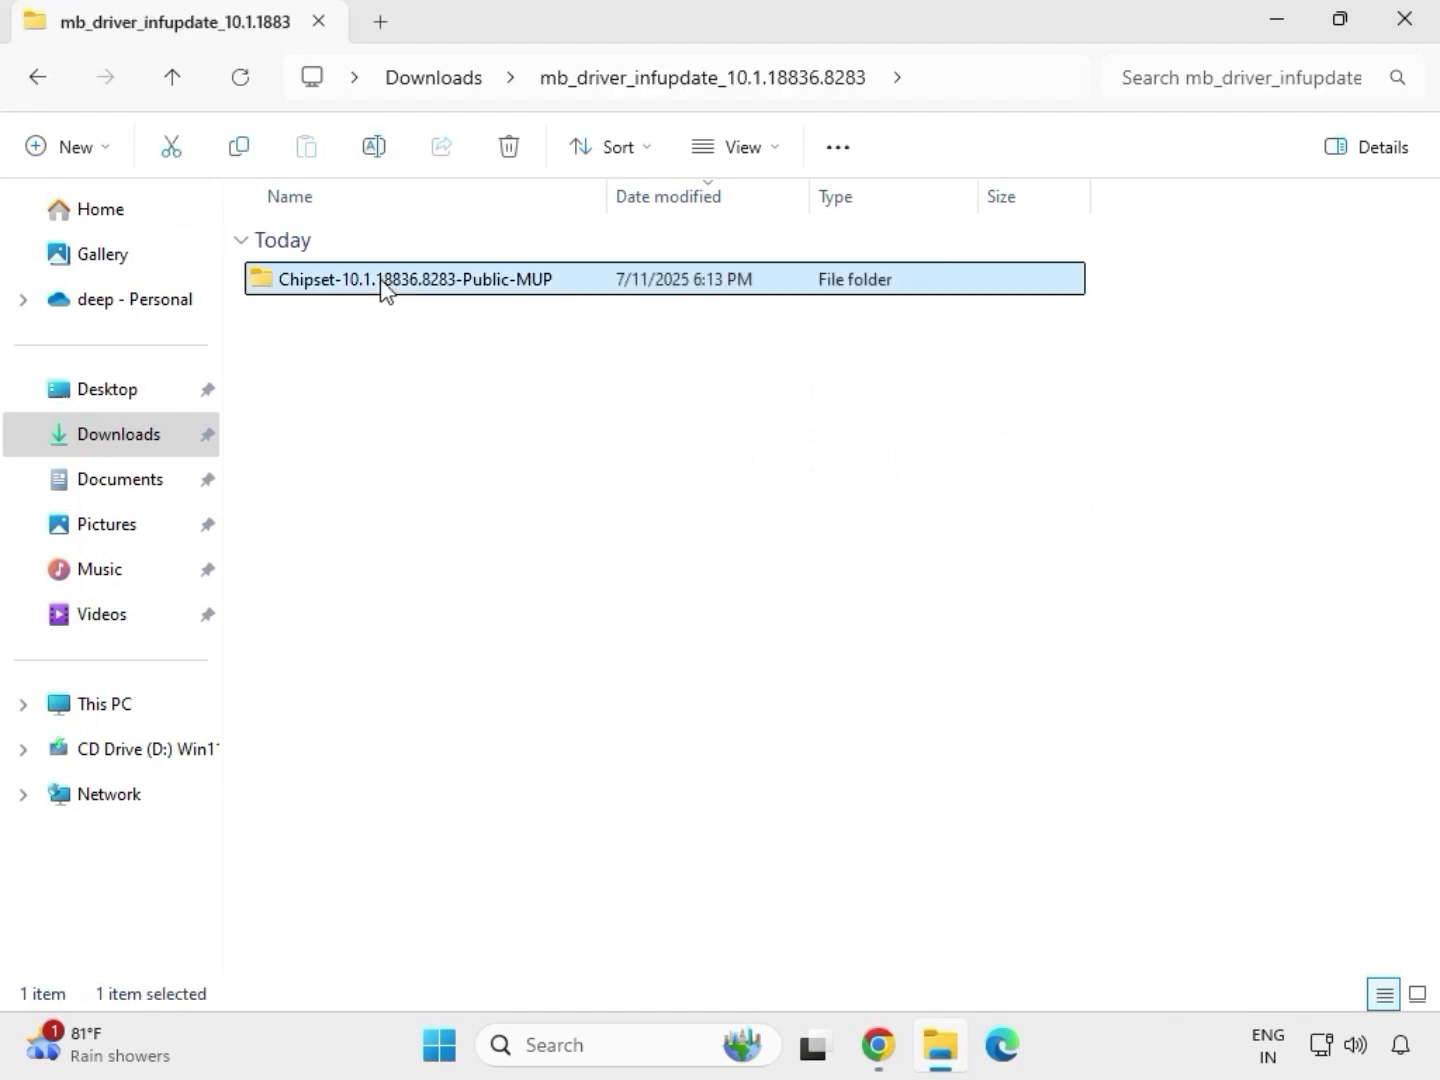
double_click(383, 284)
Step: Run the SetupChipset application as administrator and allow it to make changes to the device
click(410, 326)
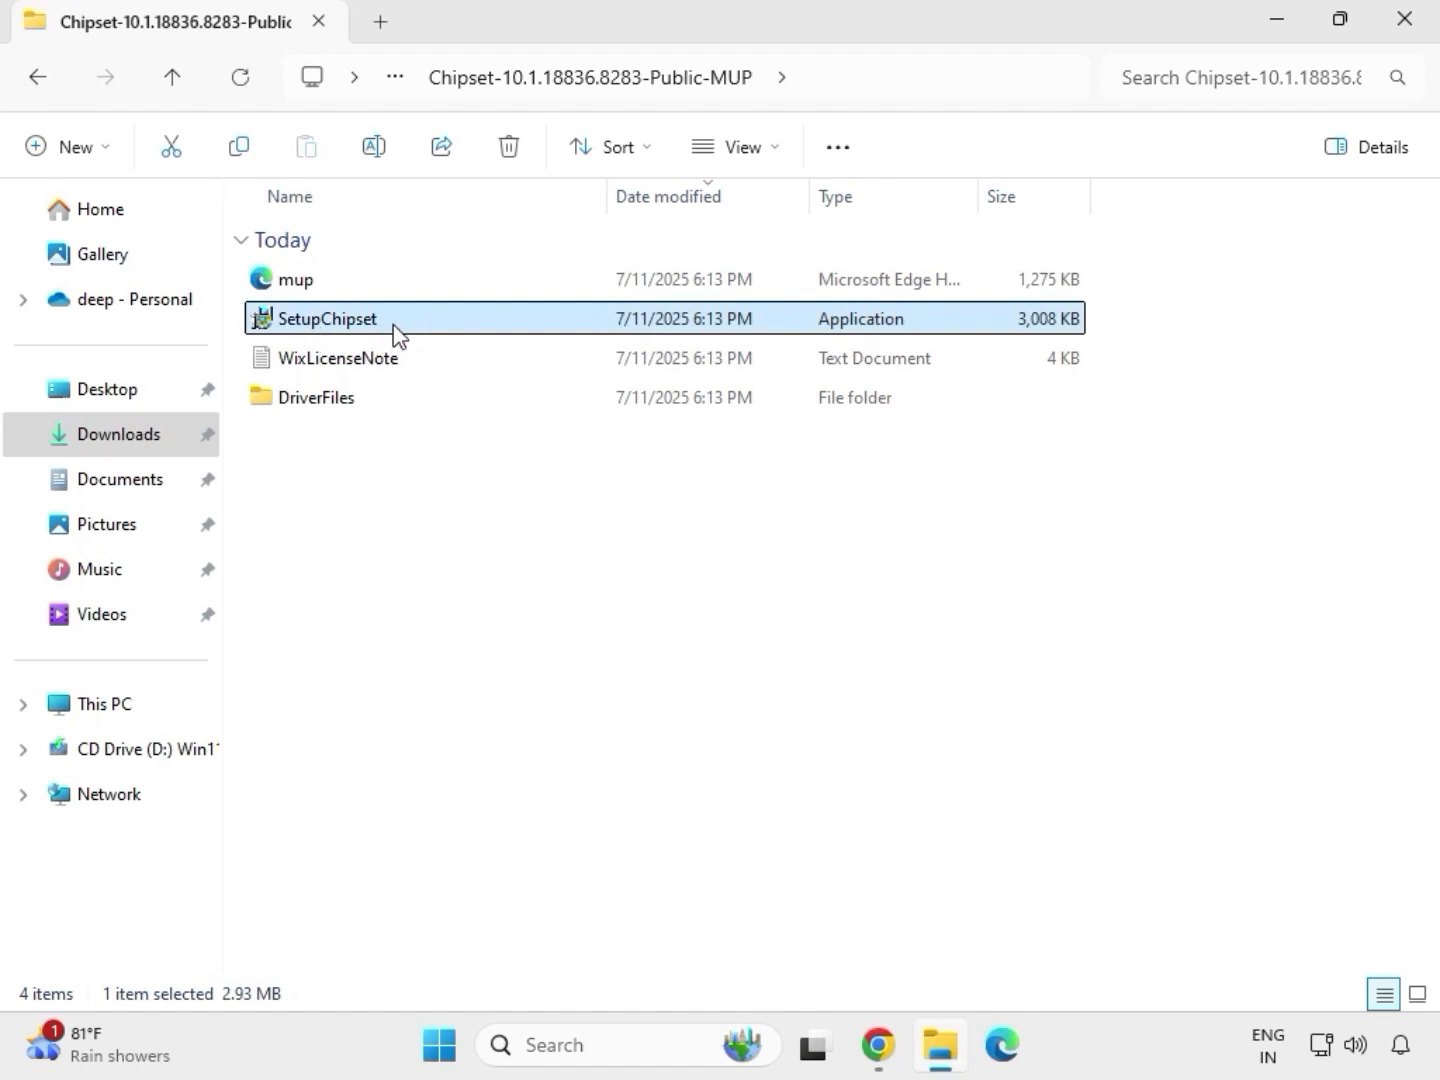
right_click(394, 327)
click(508, 527)
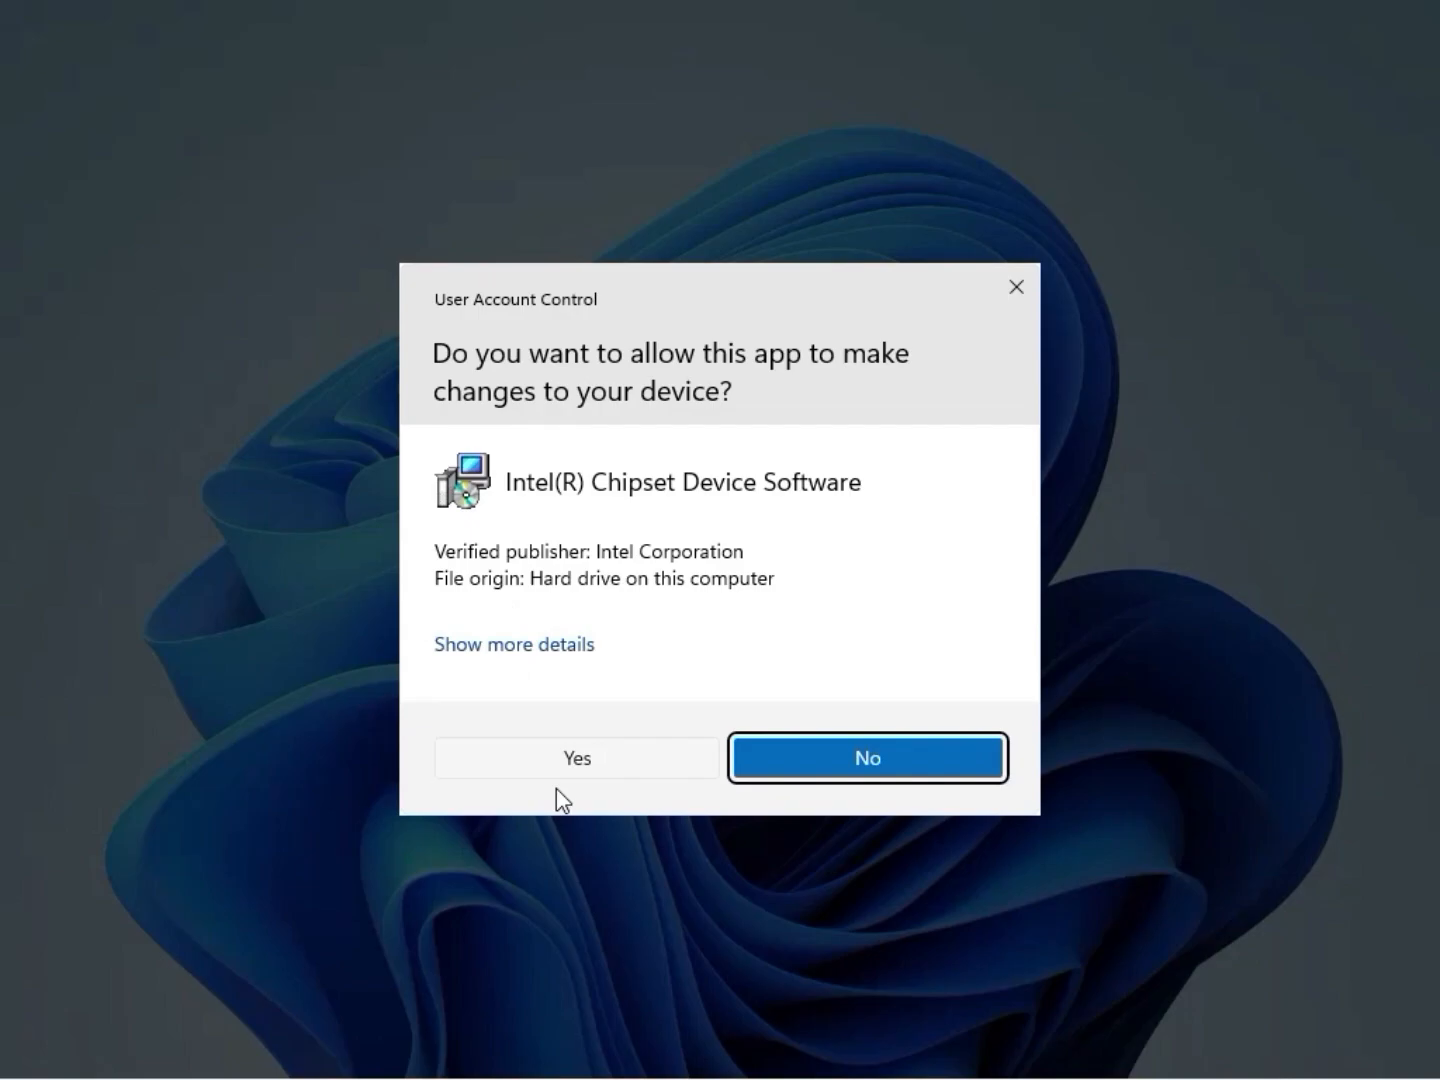
click(575, 772)
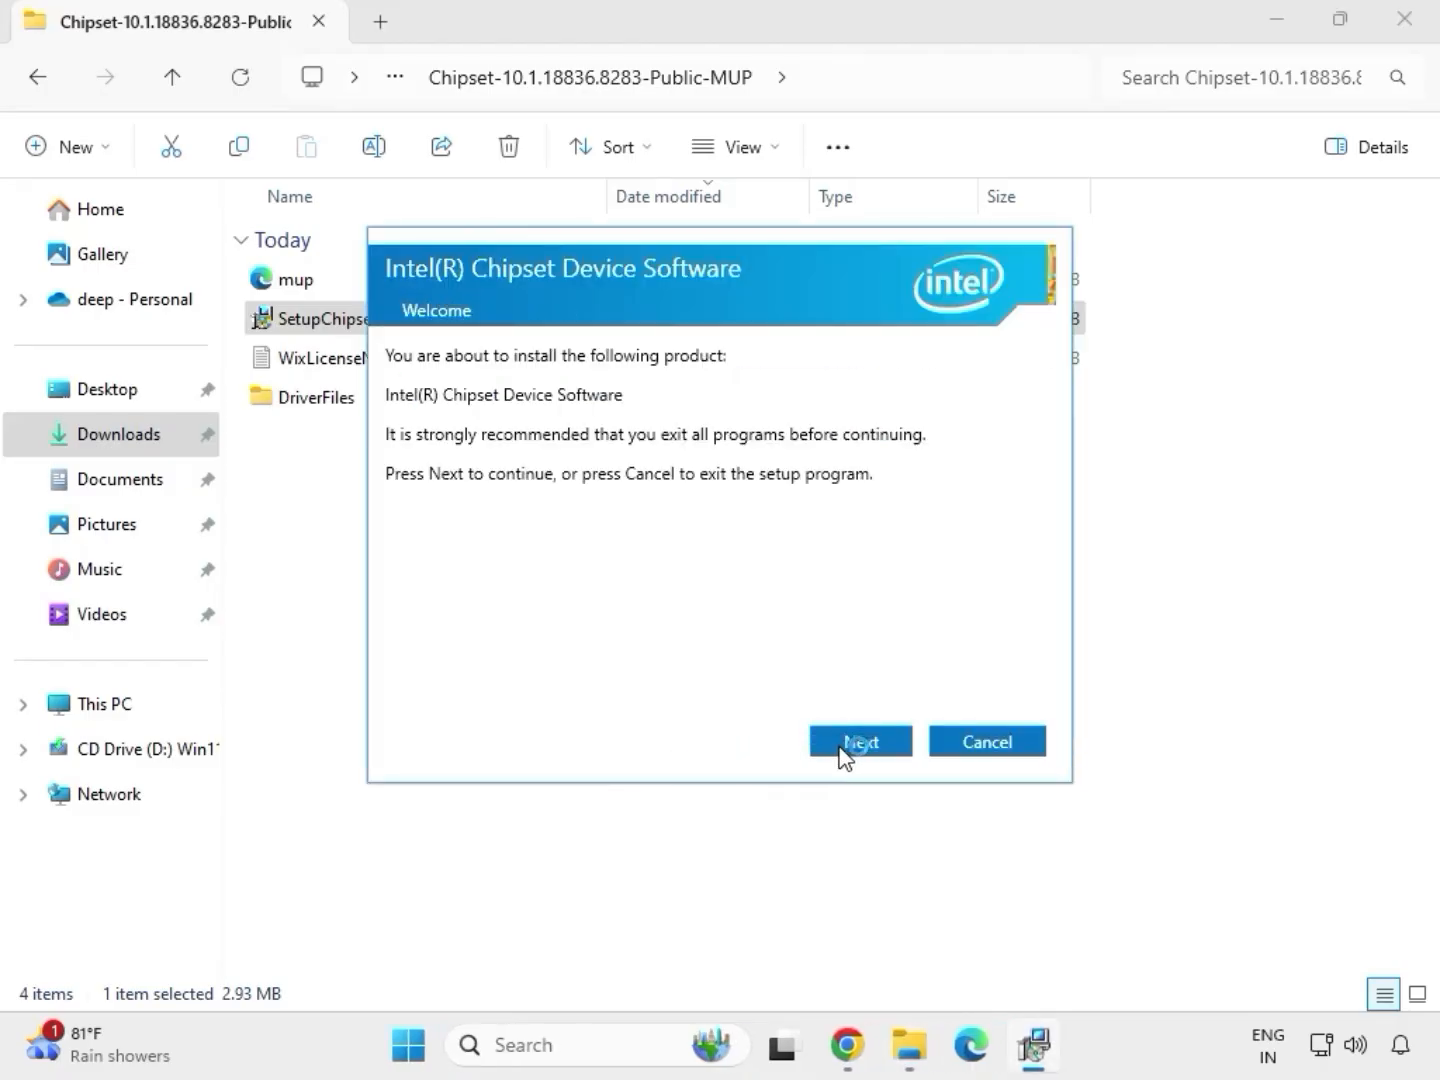
Step: Try to install the Intel Chipset Device Software through its setup wizard and close the installer
click(843, 751)
click(838, 756)
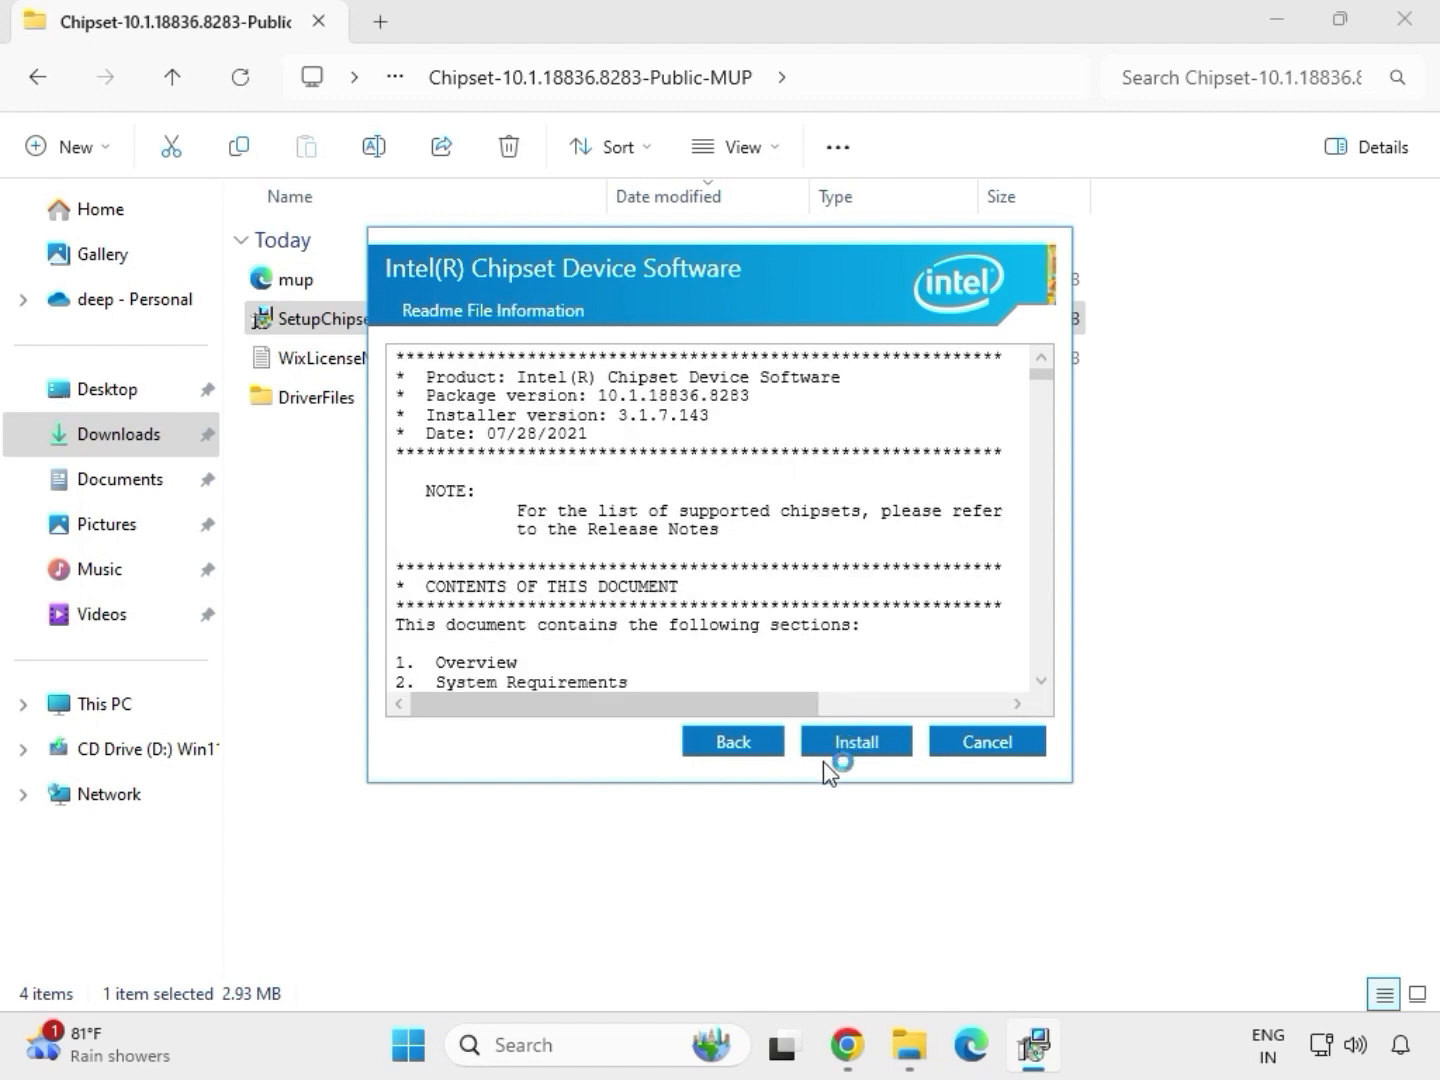
click(884, 751)
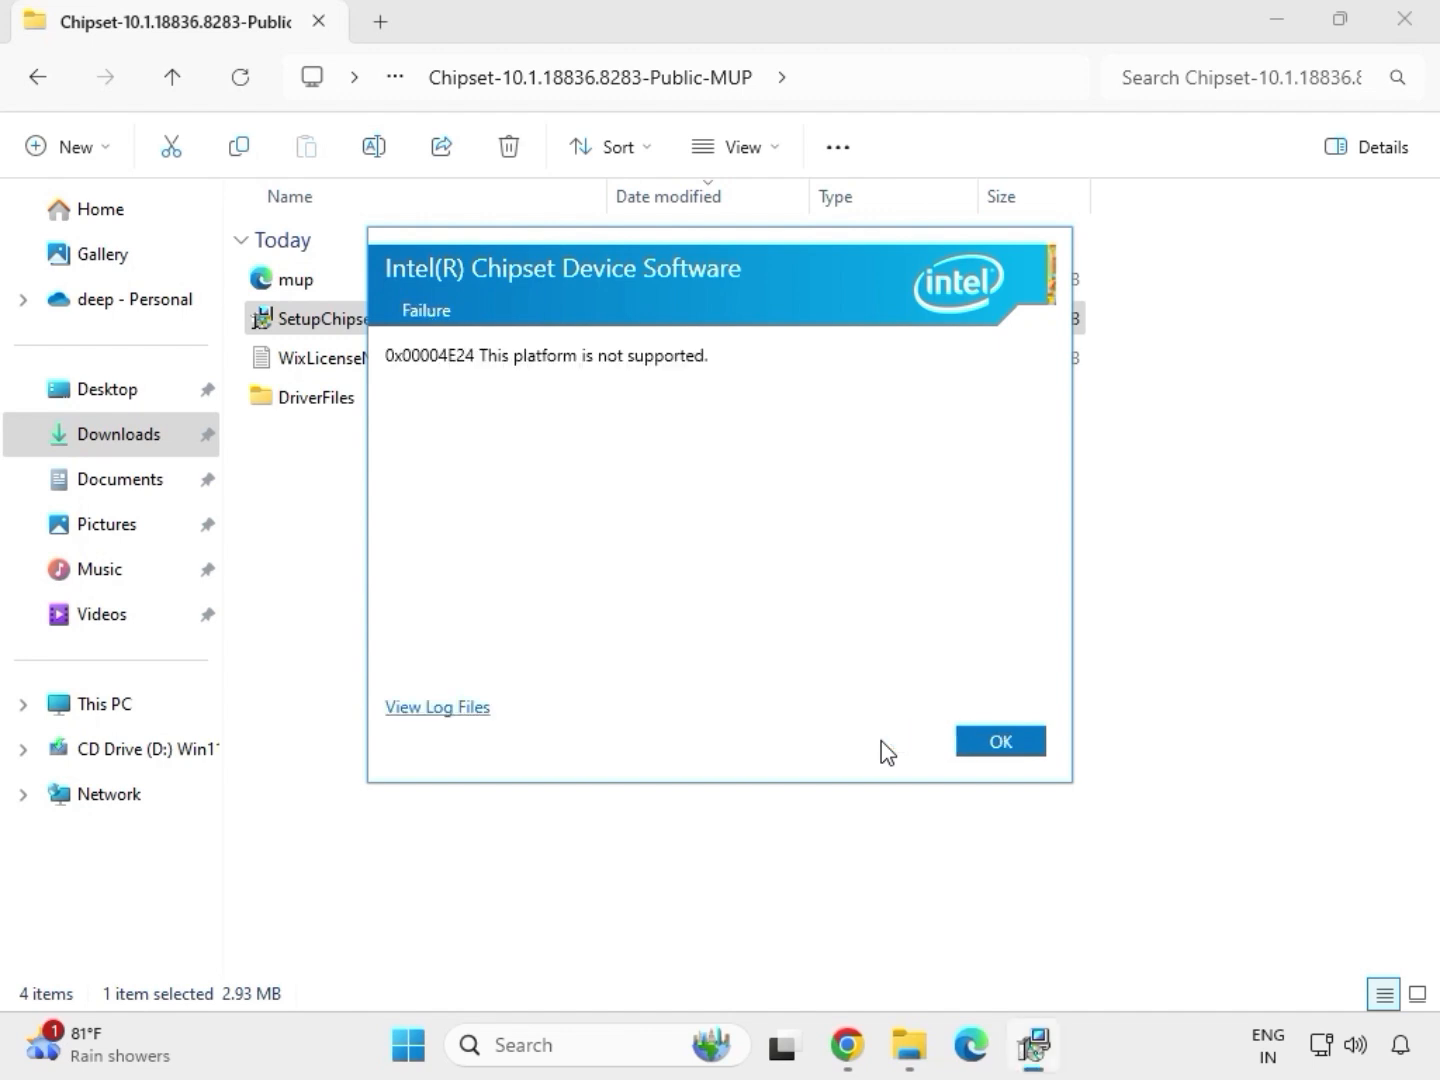
click(973, 748)
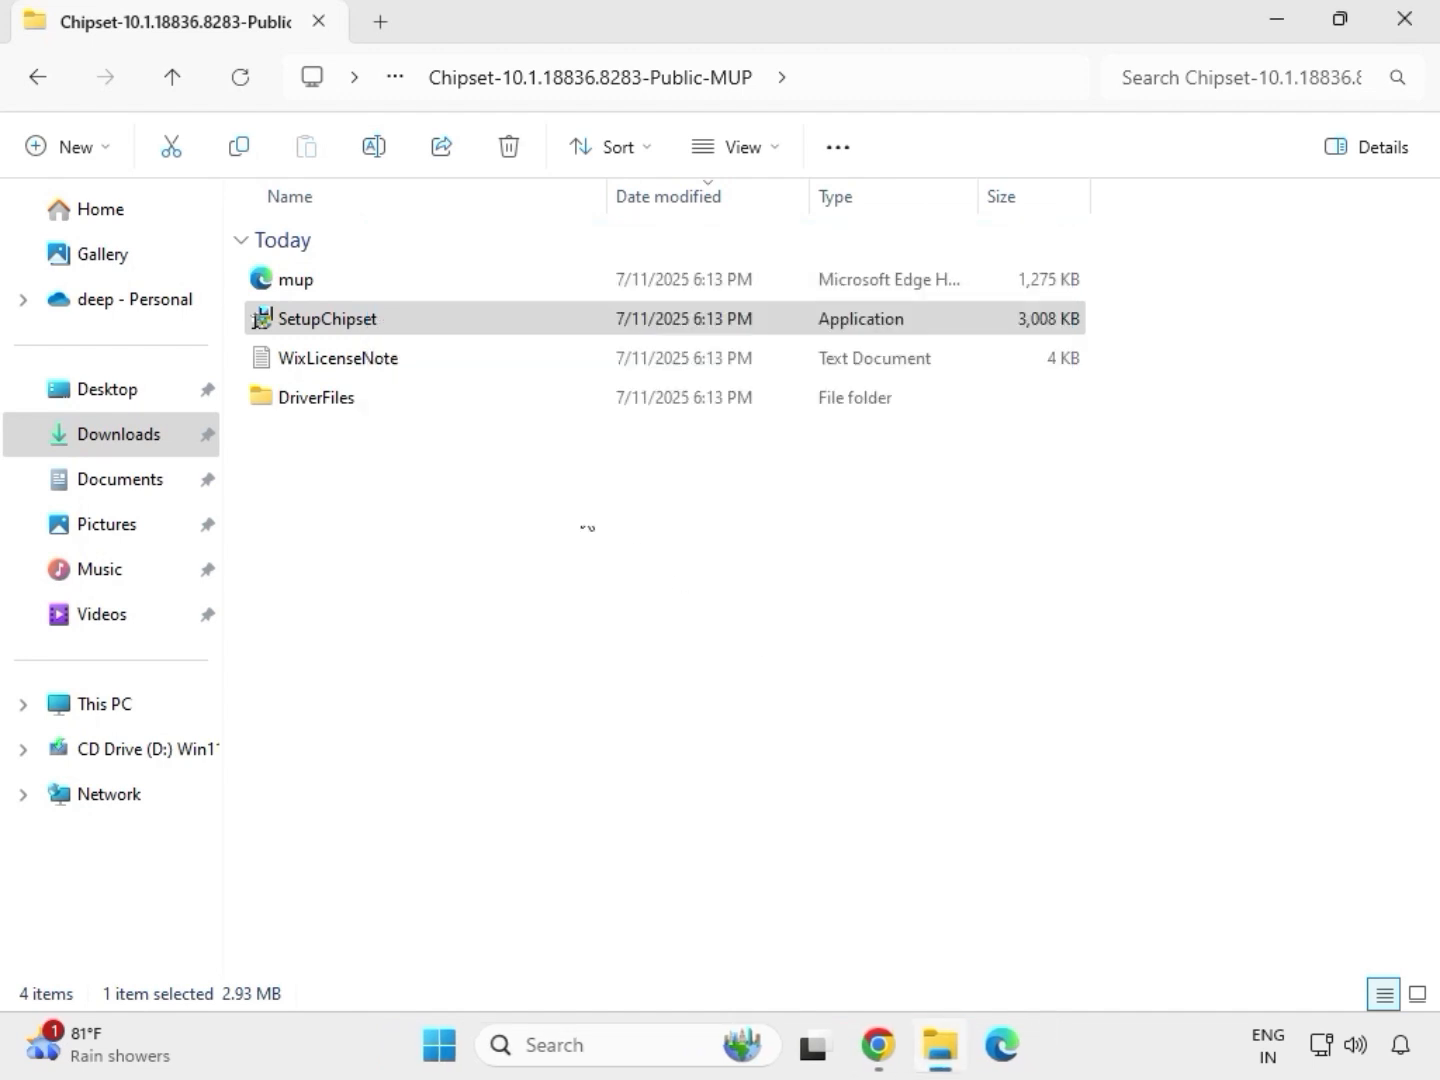
Step: Return to the Downloads folder and open the extracted mb_driver_611_graphicdch_30.0.101.1273 folder
key(alt+Left)
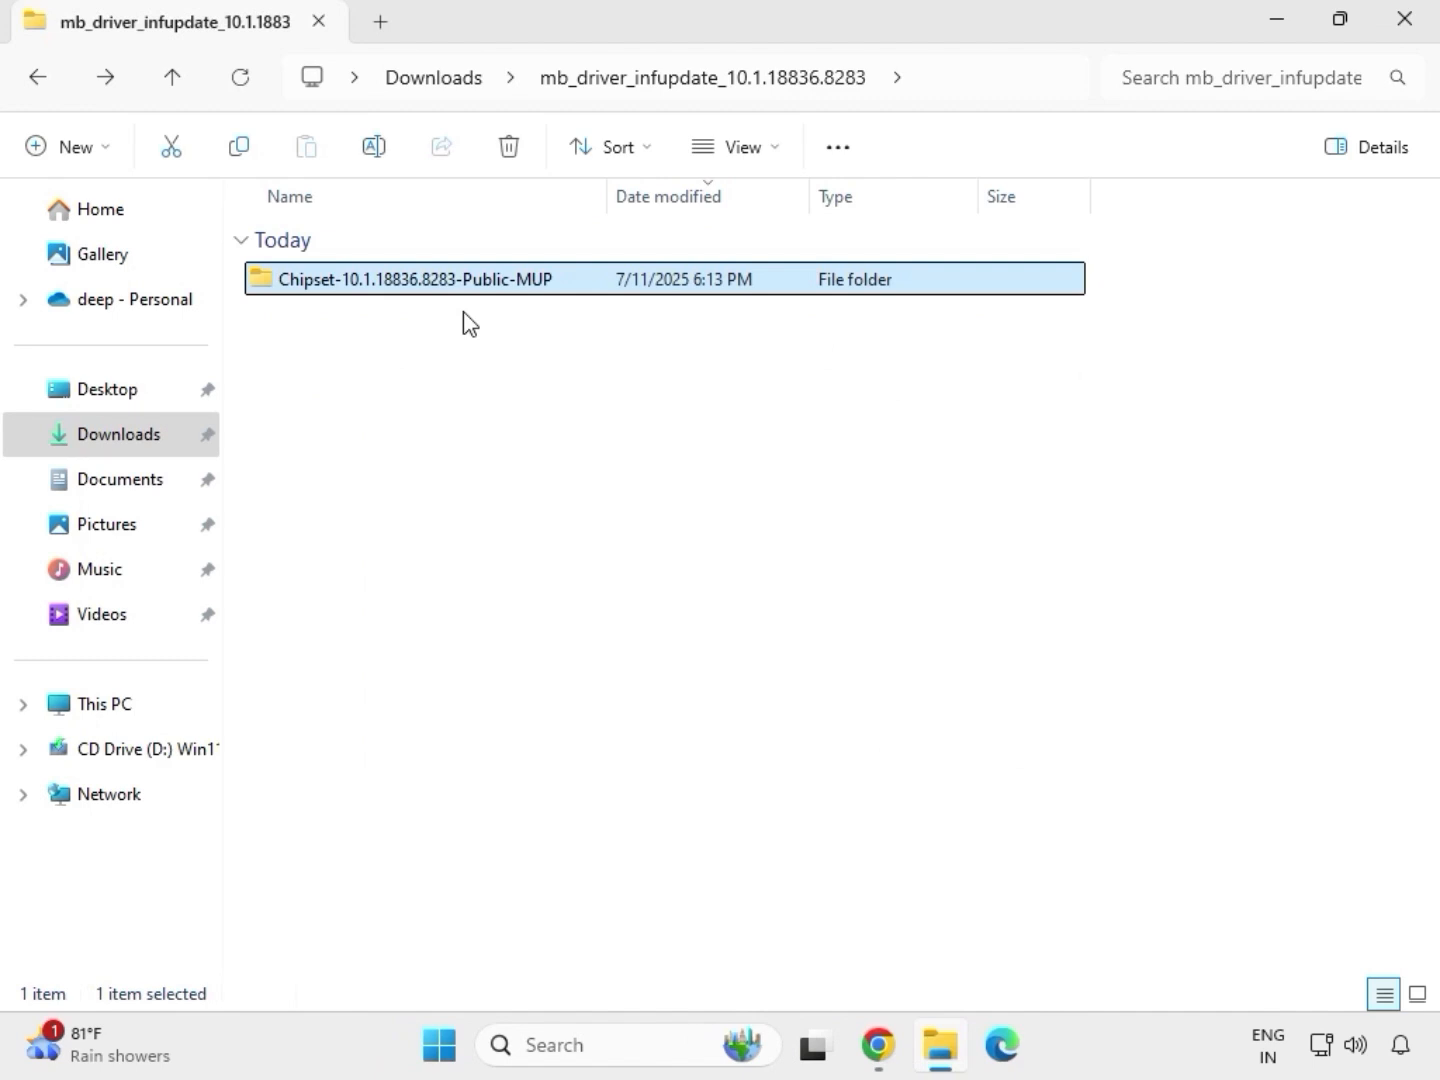
key(alt+Left)
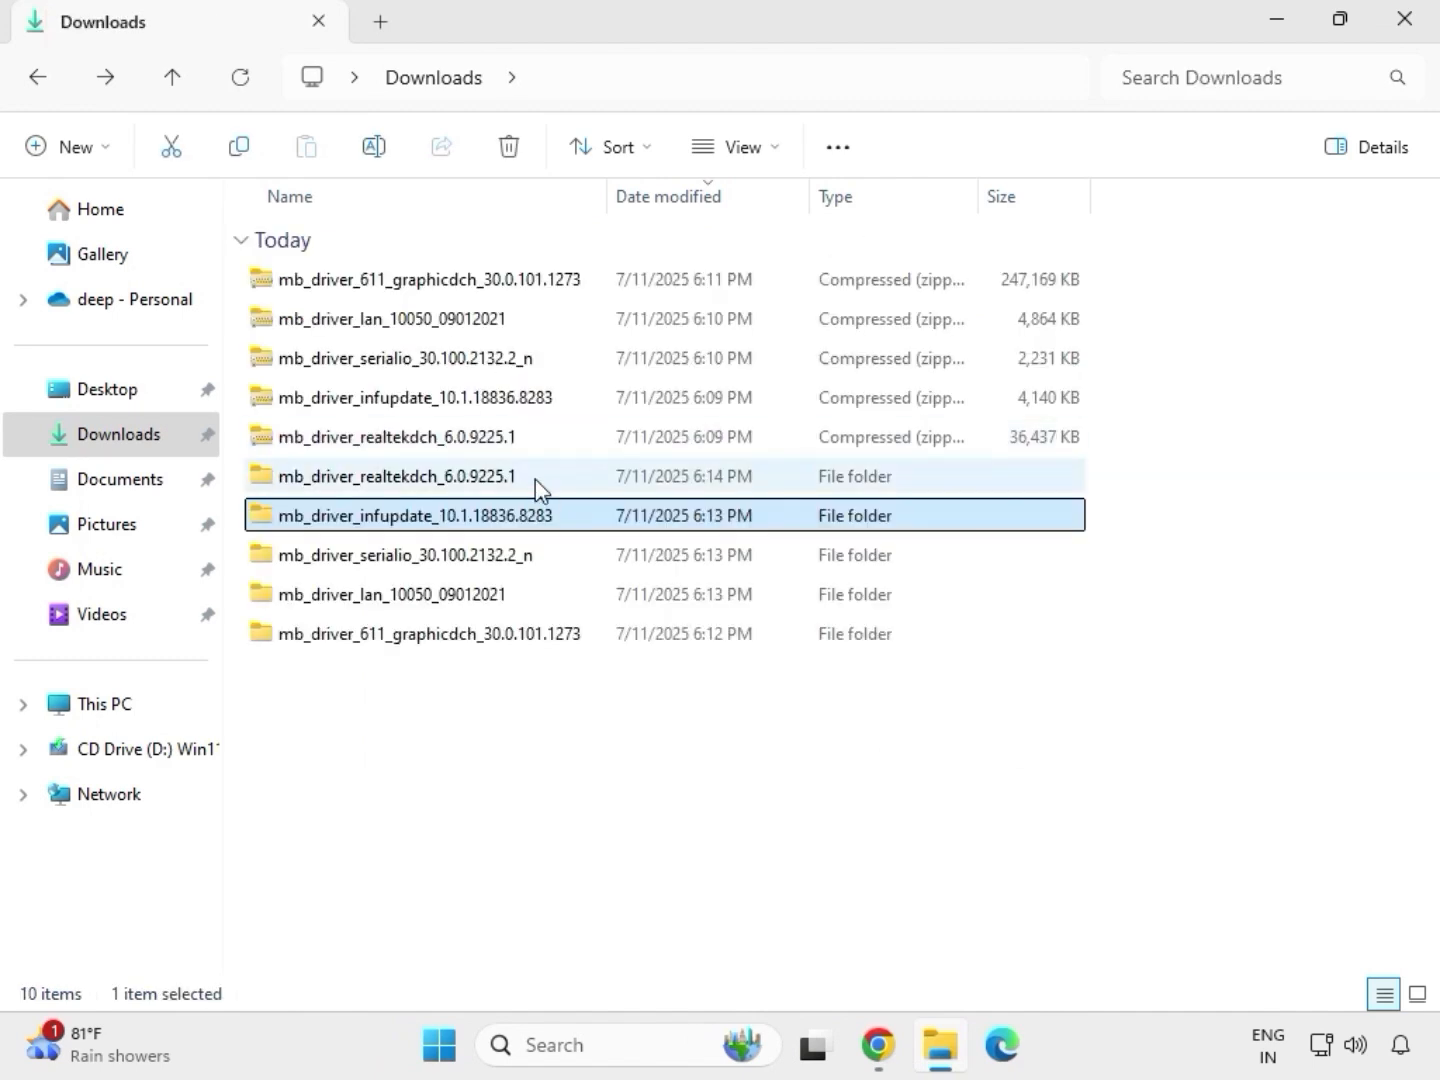
double_click(536, 479)
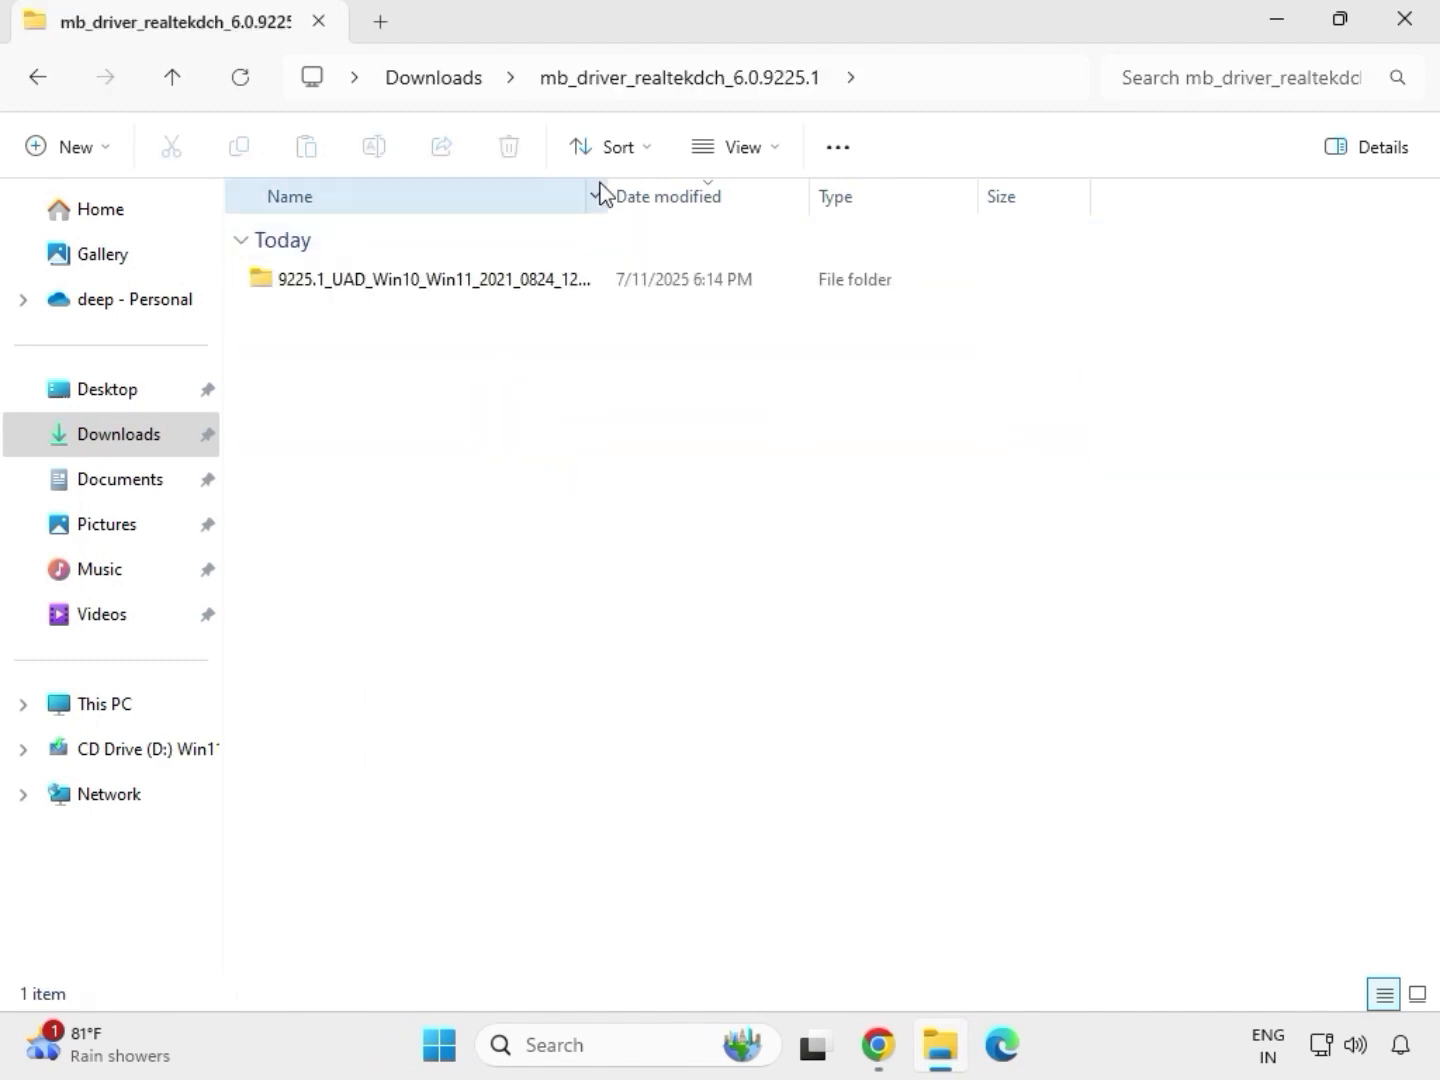
click(447, 85)
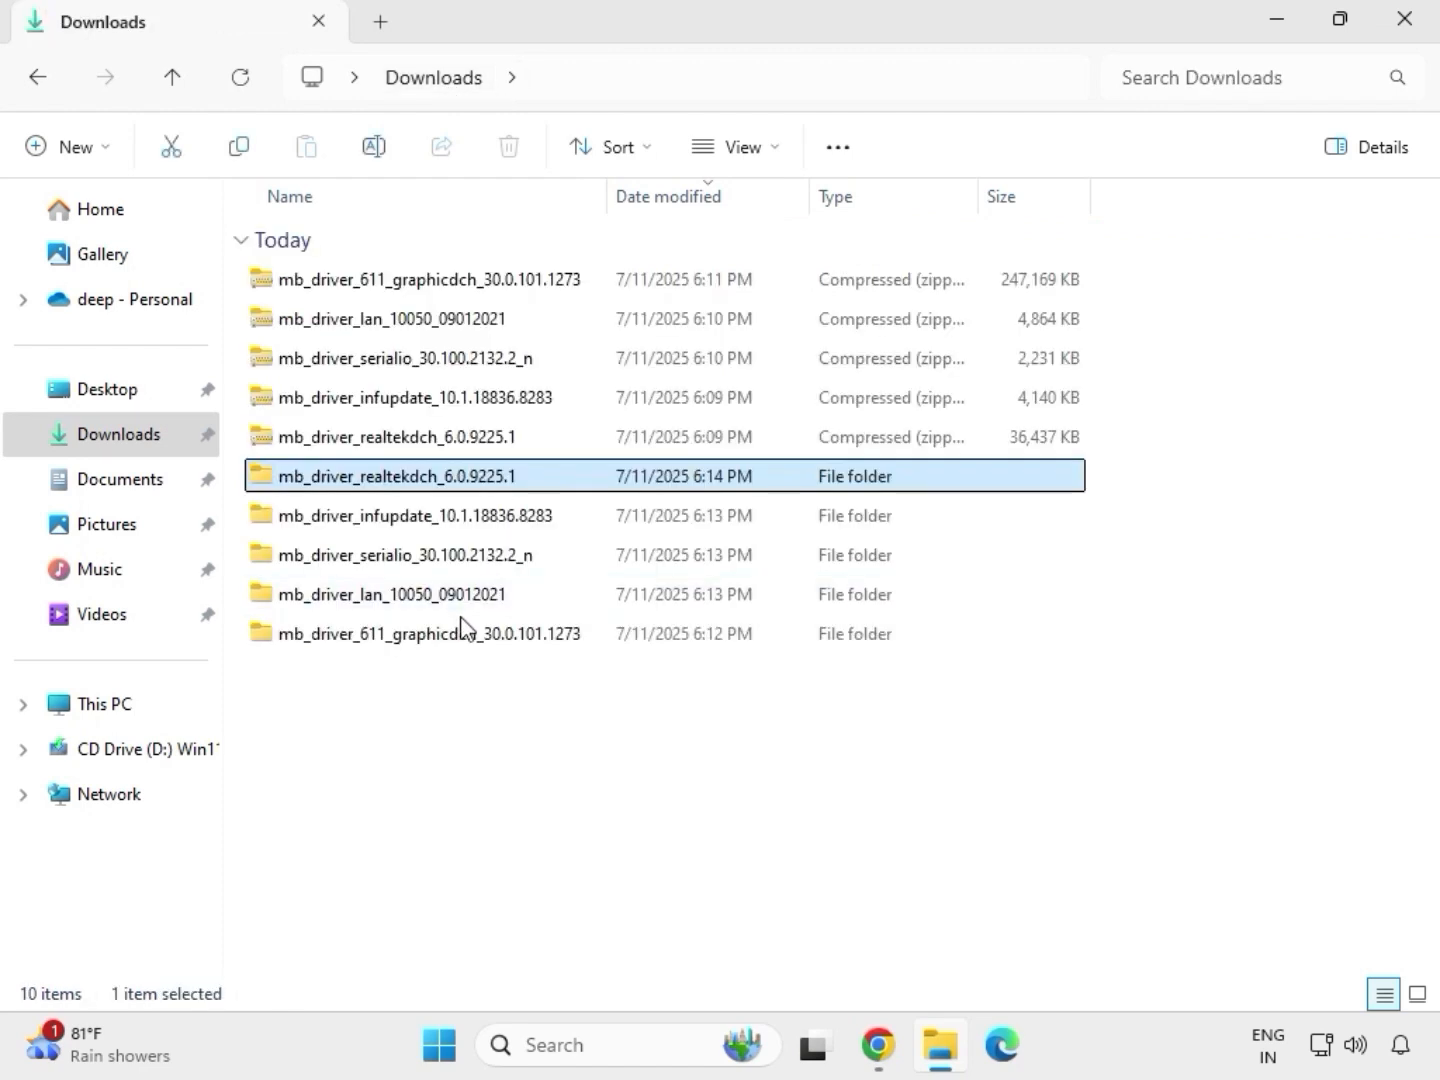
click(420, 640)
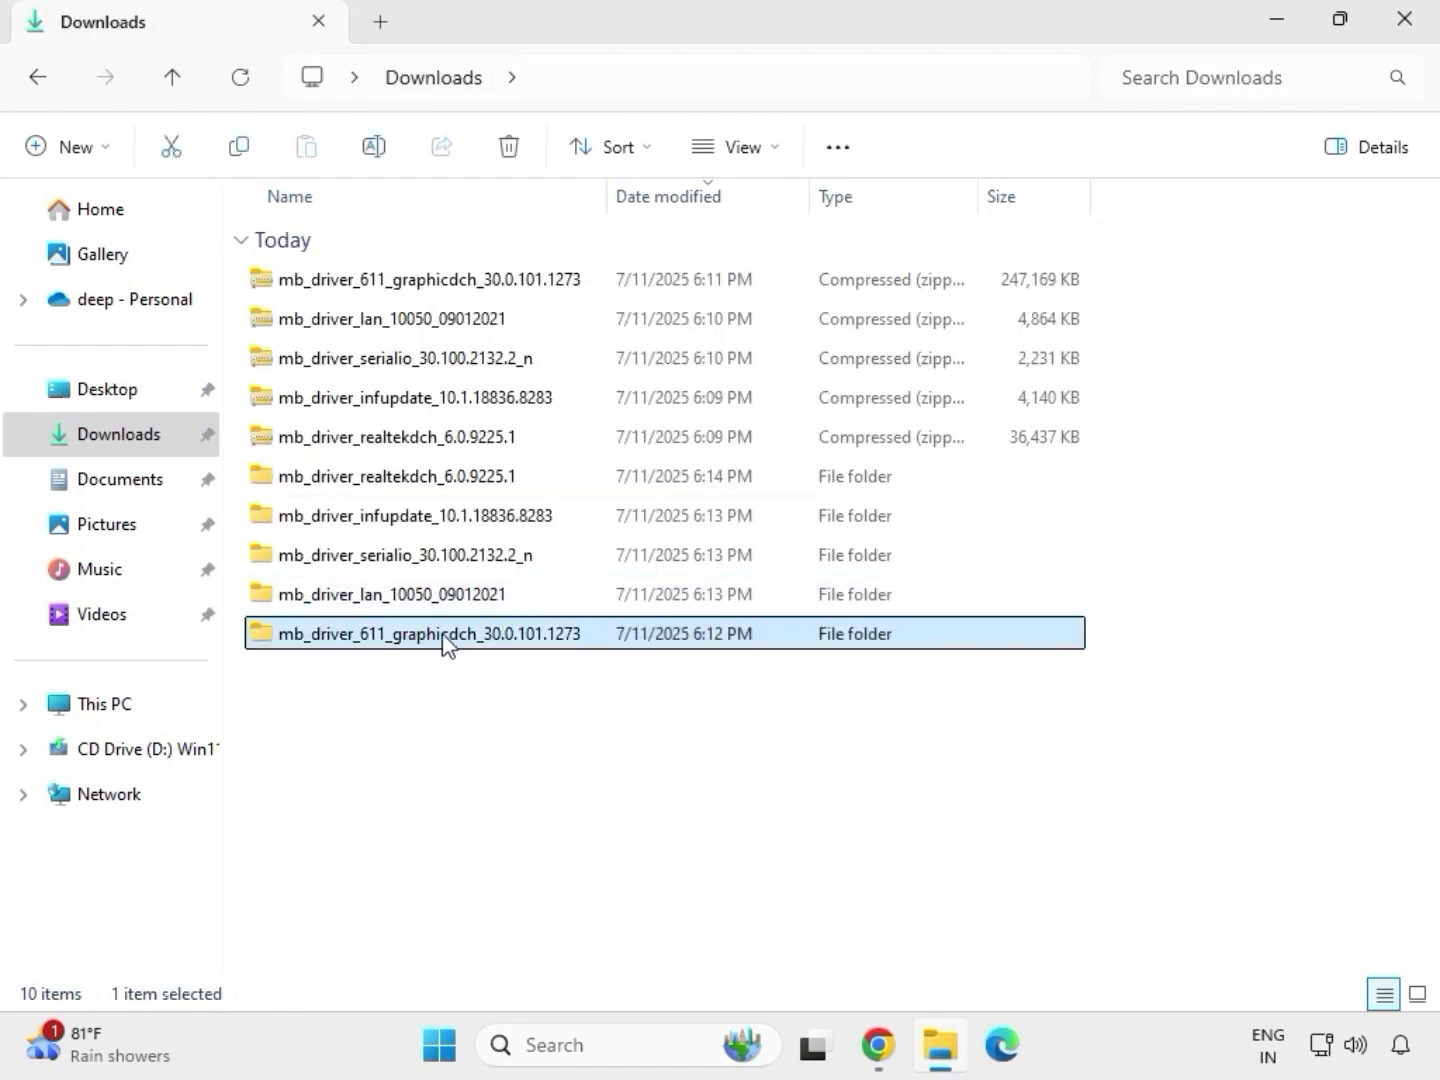
double_click(443, 644)
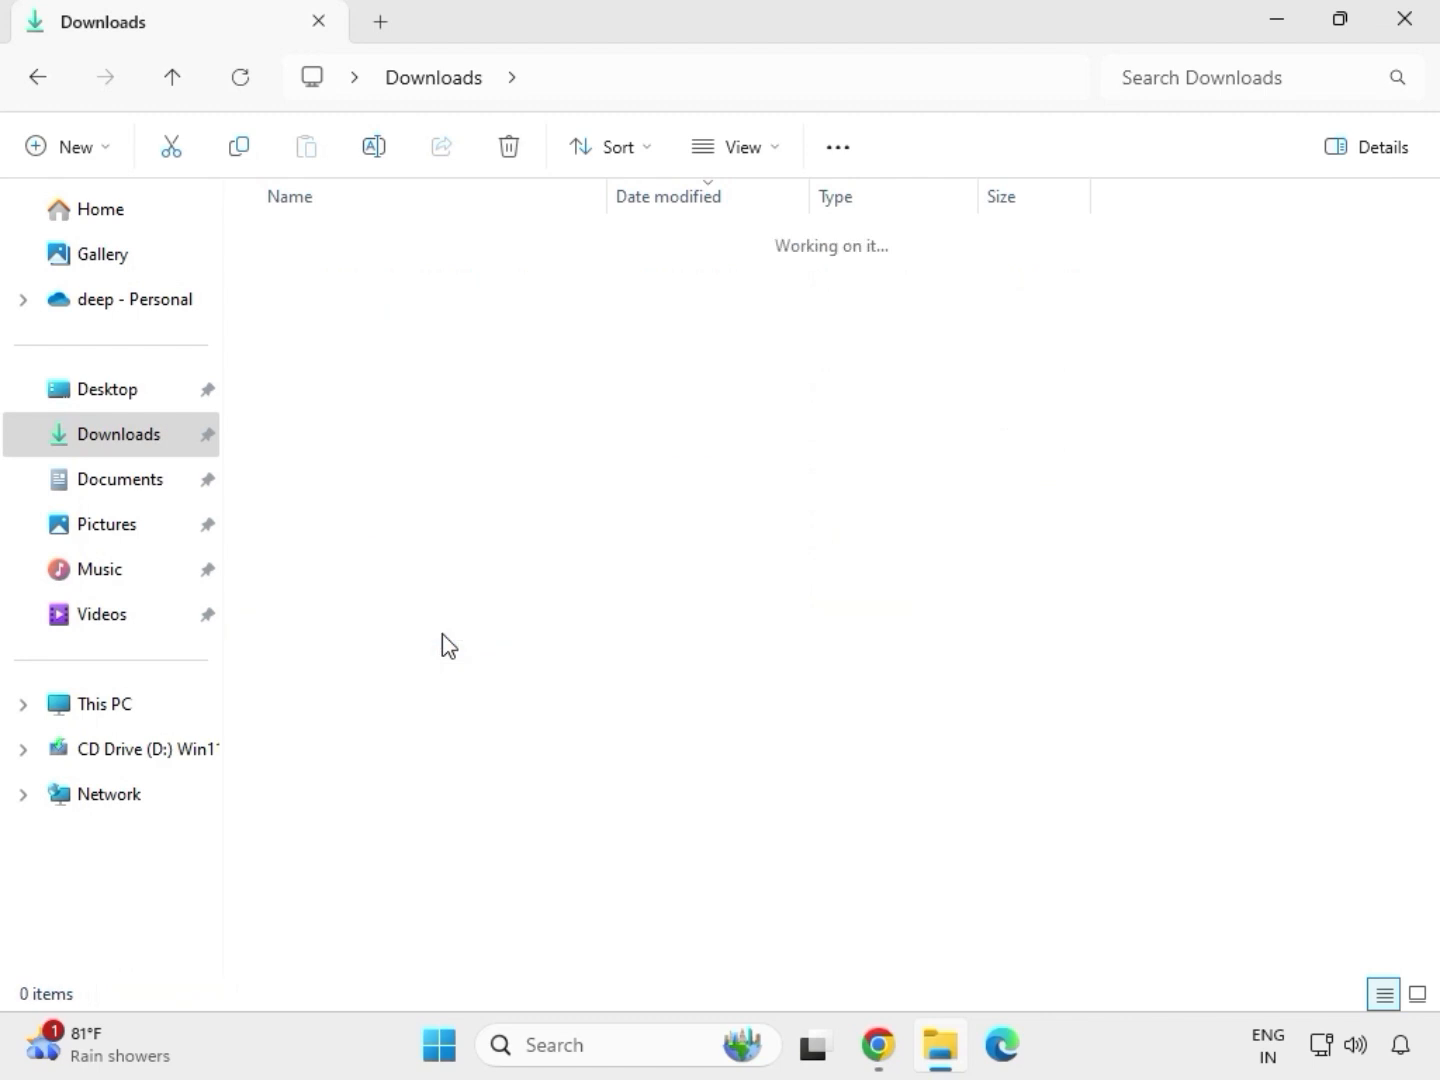
Step: Run the mb_driver_611_graphicdch_30.0.101.1273 application as administrator and allow it to make changes to the device
click(395, 286)
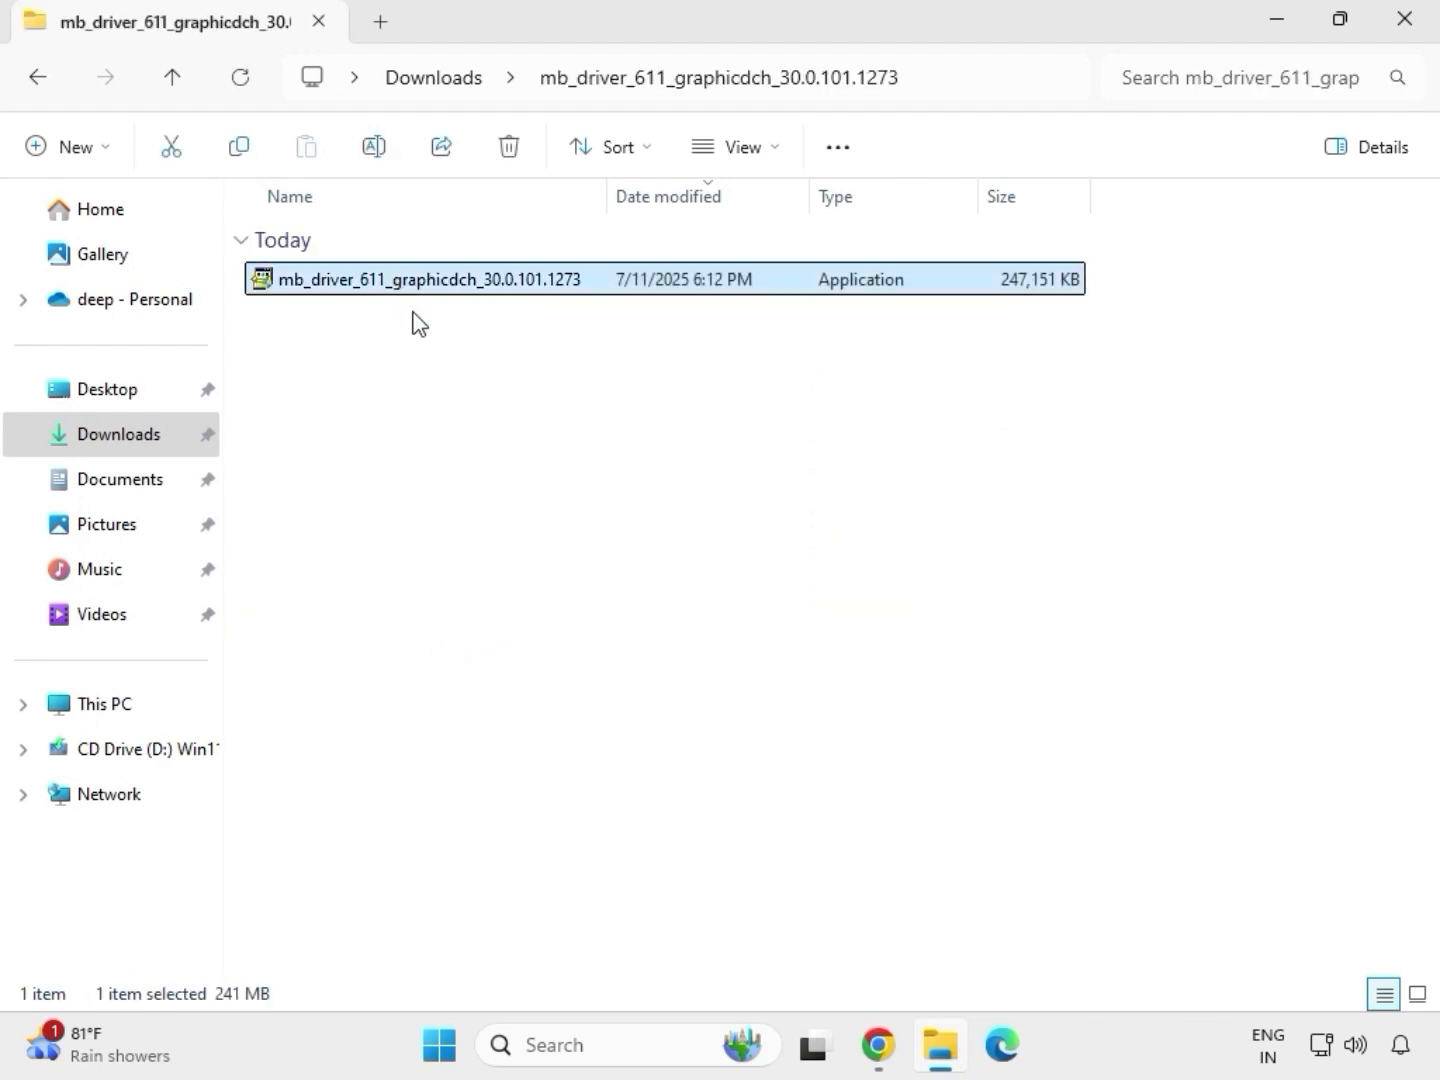
right_click(401, 285)
click(545, 509)
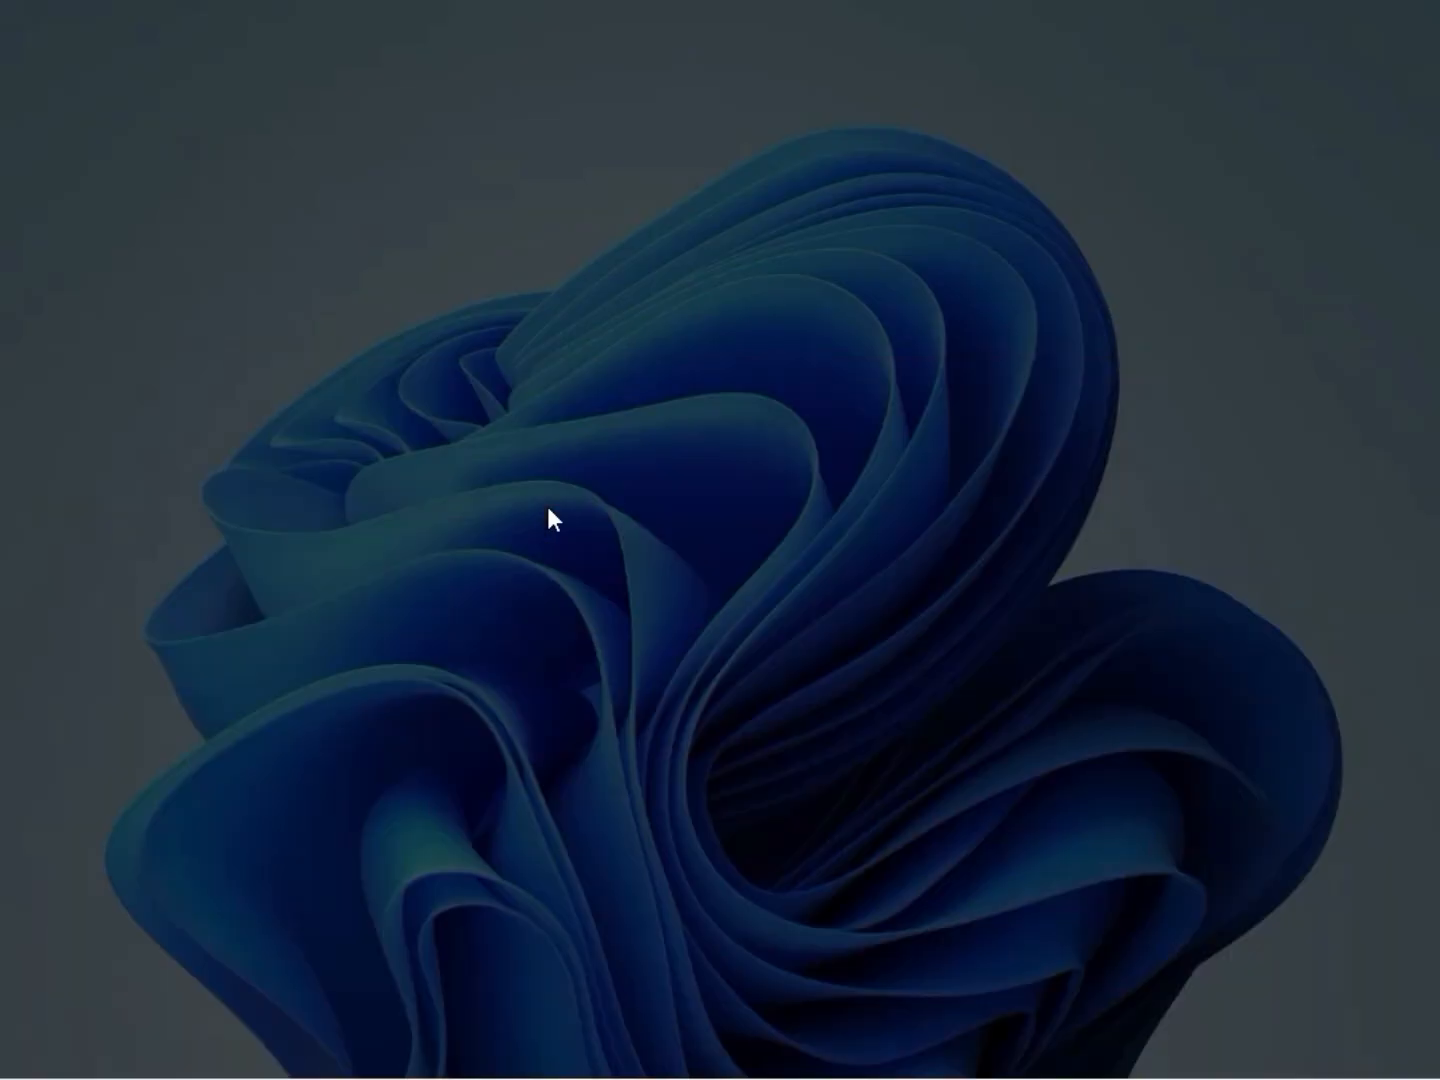
click(555, 765)
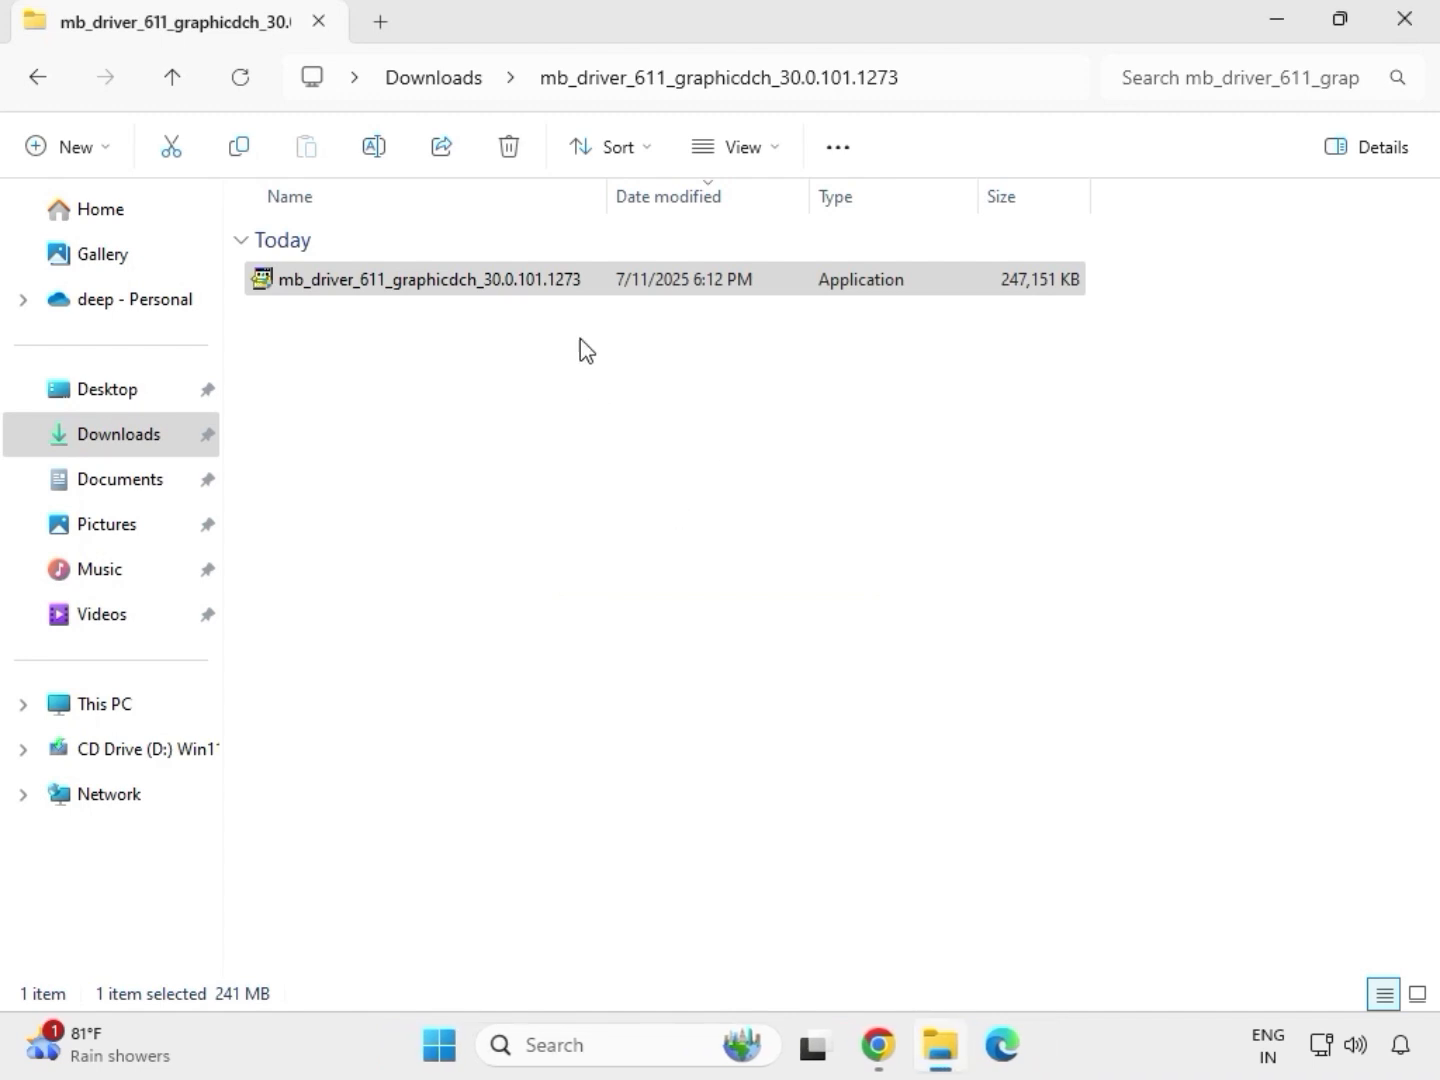
Step: Return to the Downloads folder and open 9225.1_UAD_Win10_Win11_2021_0824_123850_WHQL_1458 inside the extracted mb_driver_realtekdch_6.0.9225.1 folder
click(450, 80)
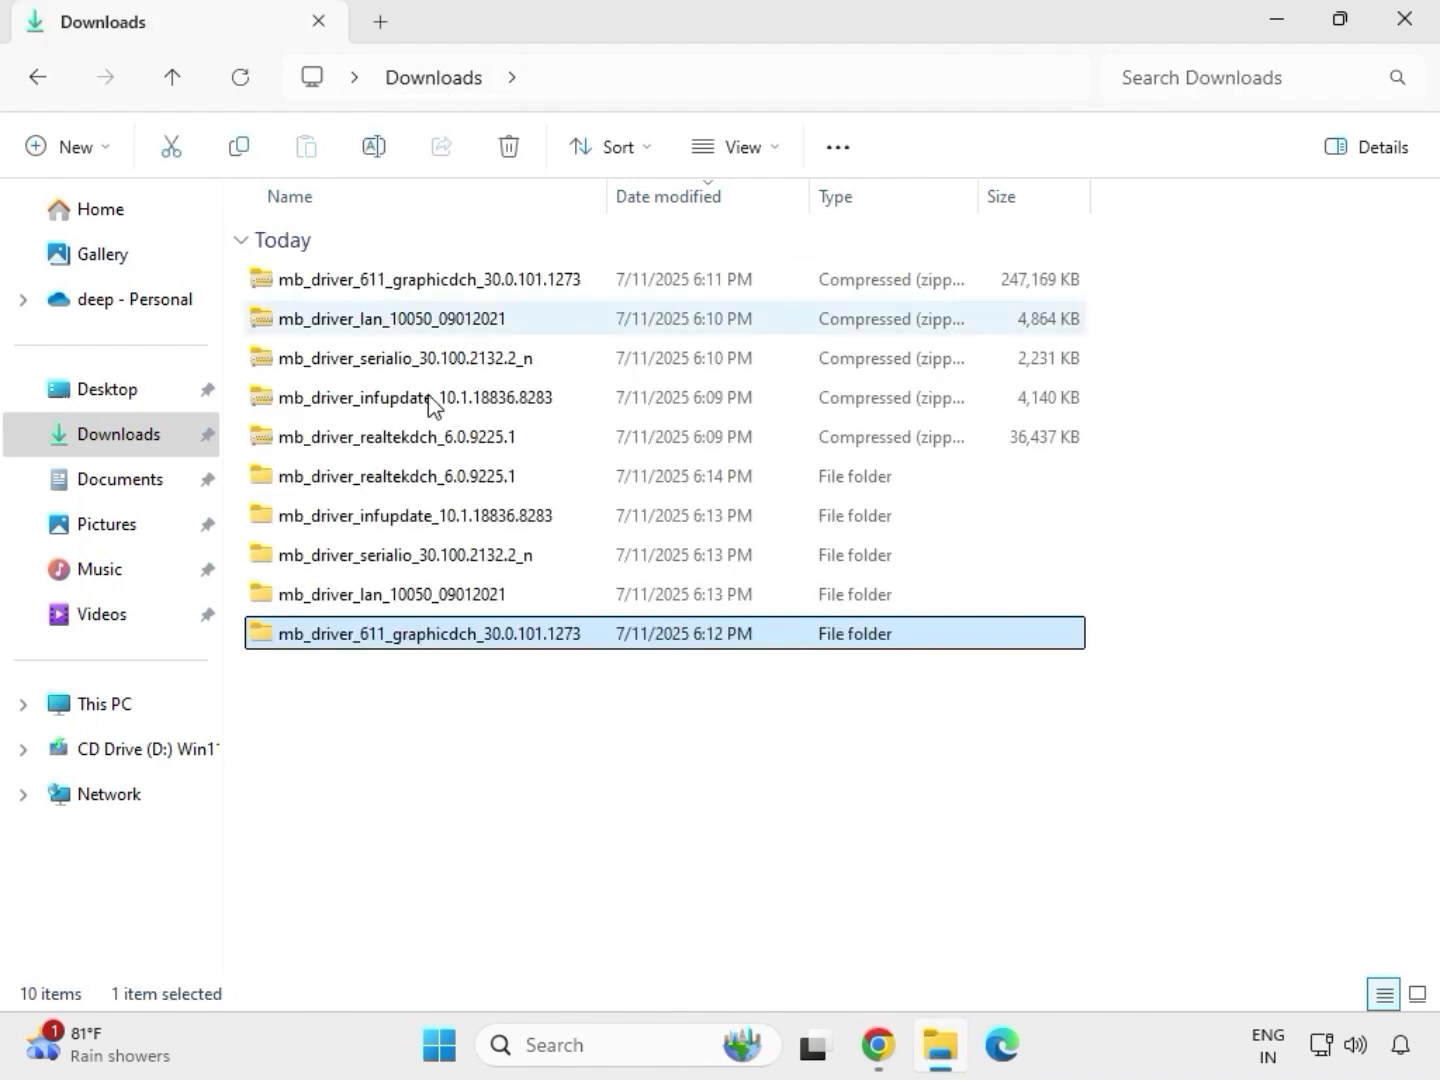
double_click(444, 478)
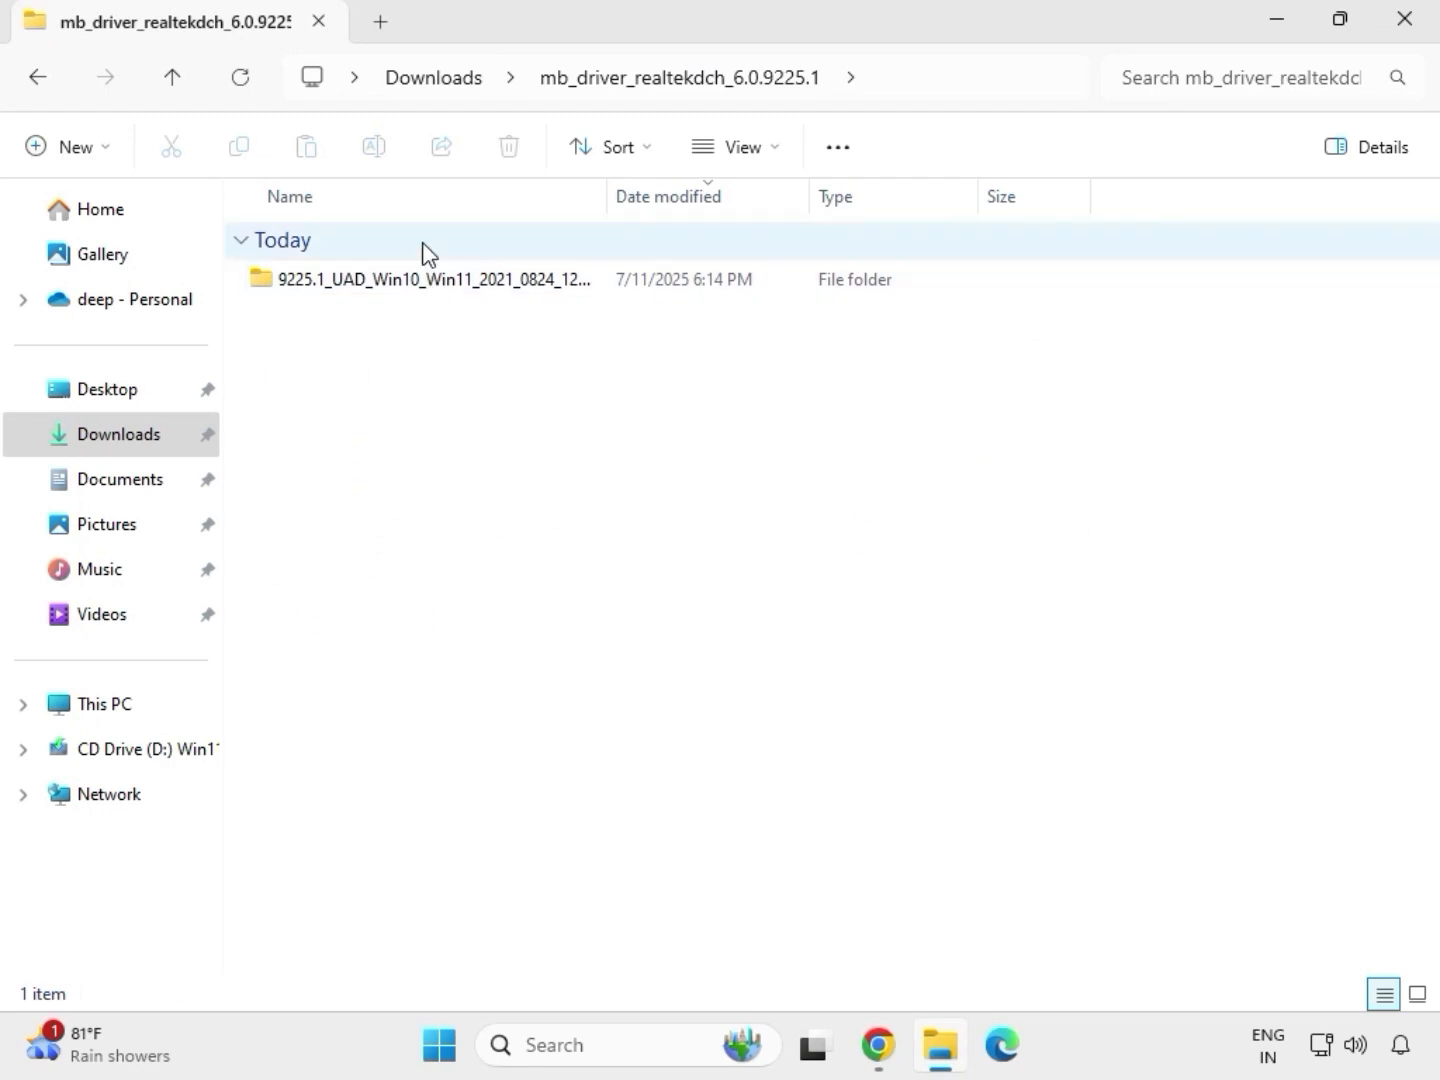
double_click(424, 280)
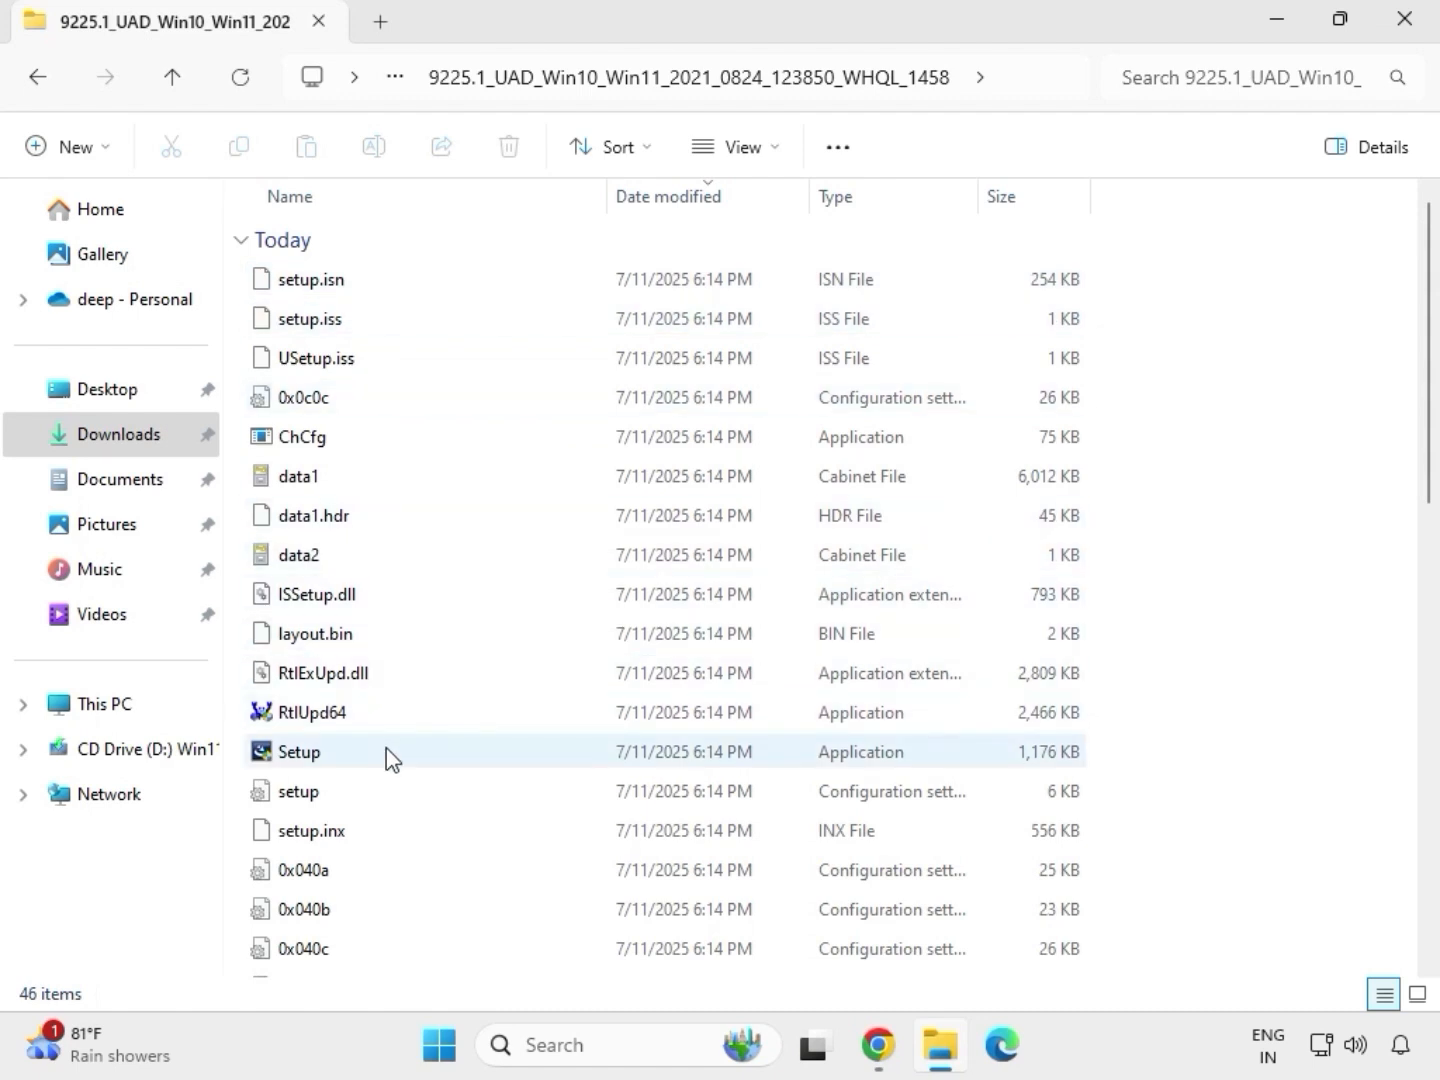
Step: Run the Setup application as administrator, allow device changes, and complete the Realtek Audio Driver wizard without restarting the computer
click(313, 761)
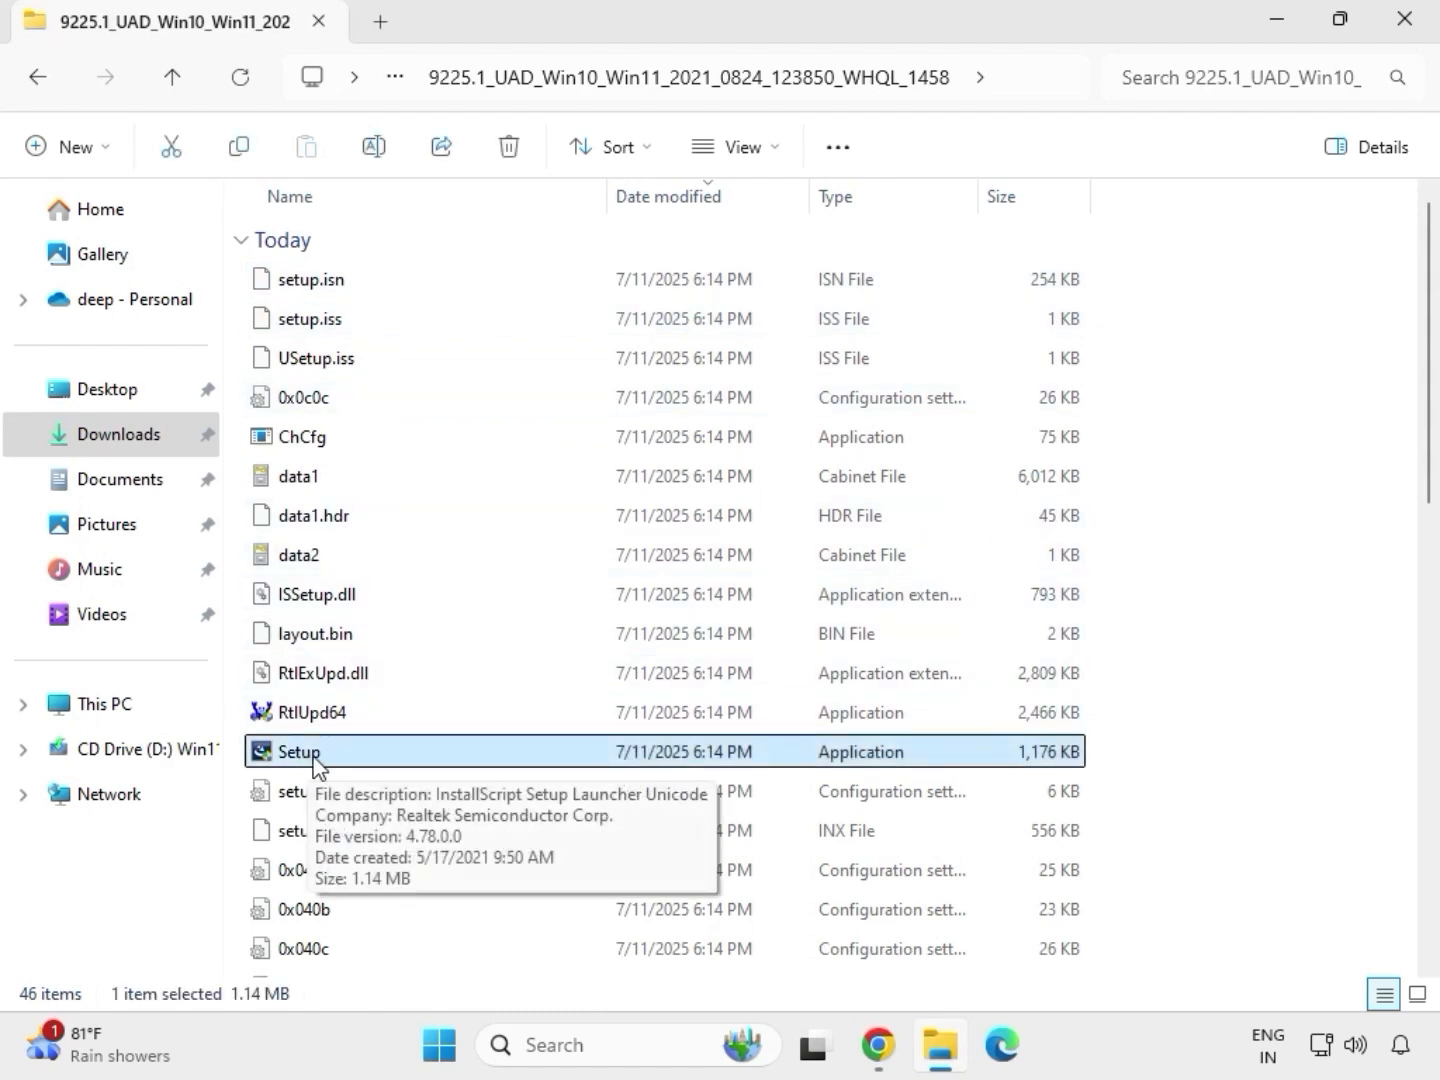
right_click(334, 764)
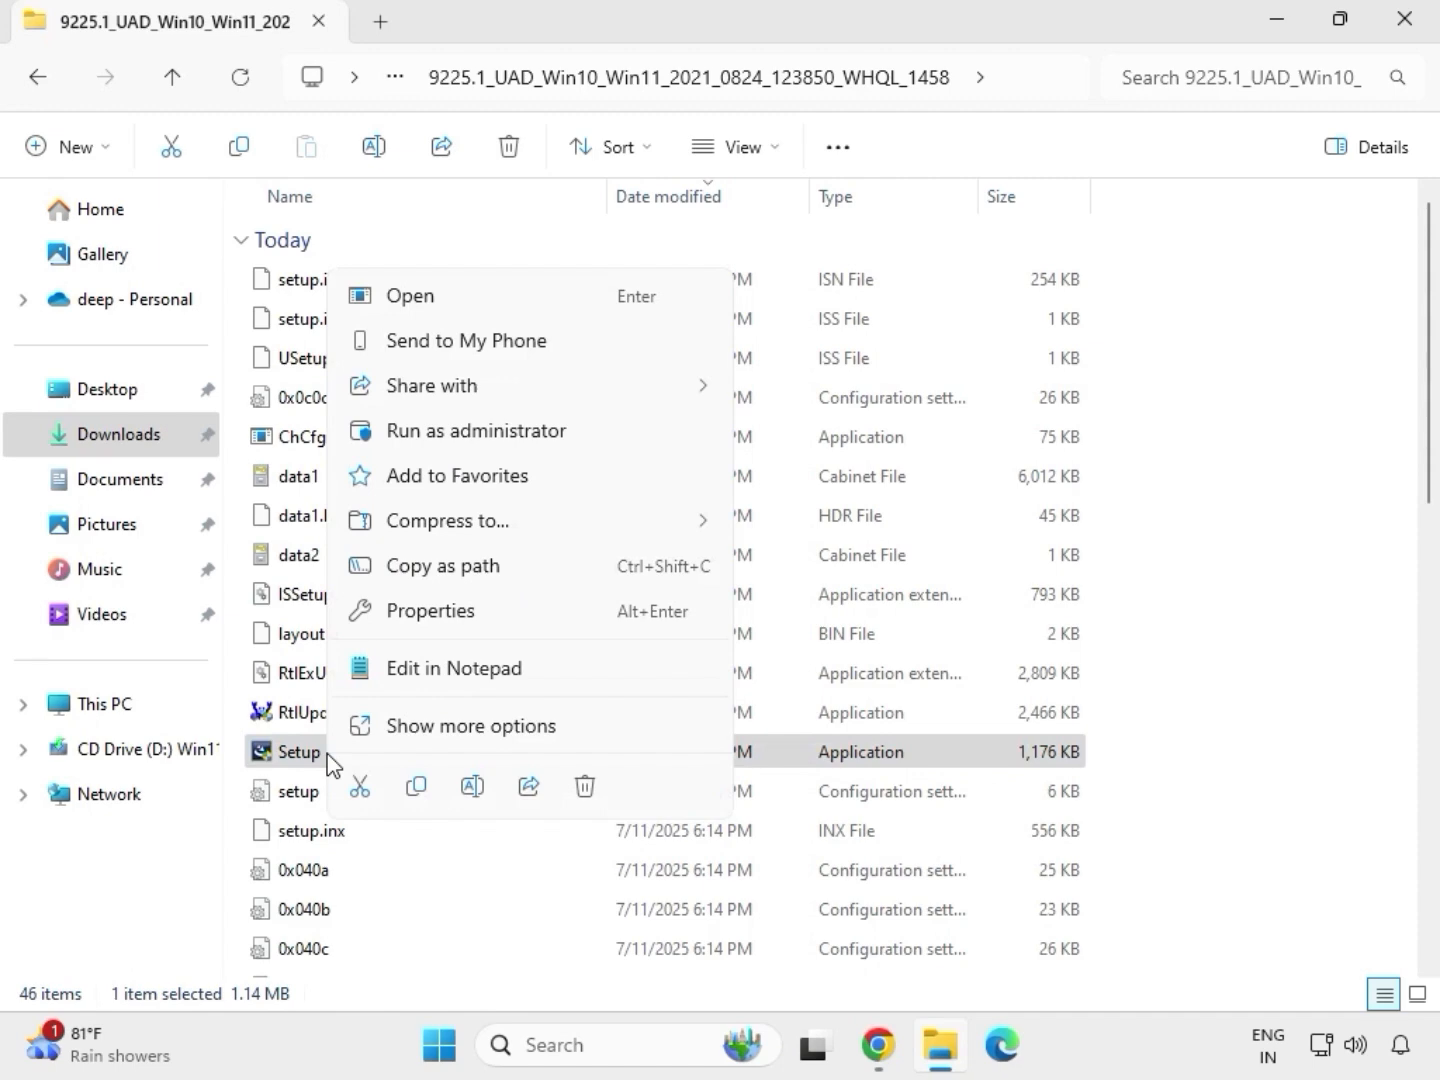
click(395, 430)
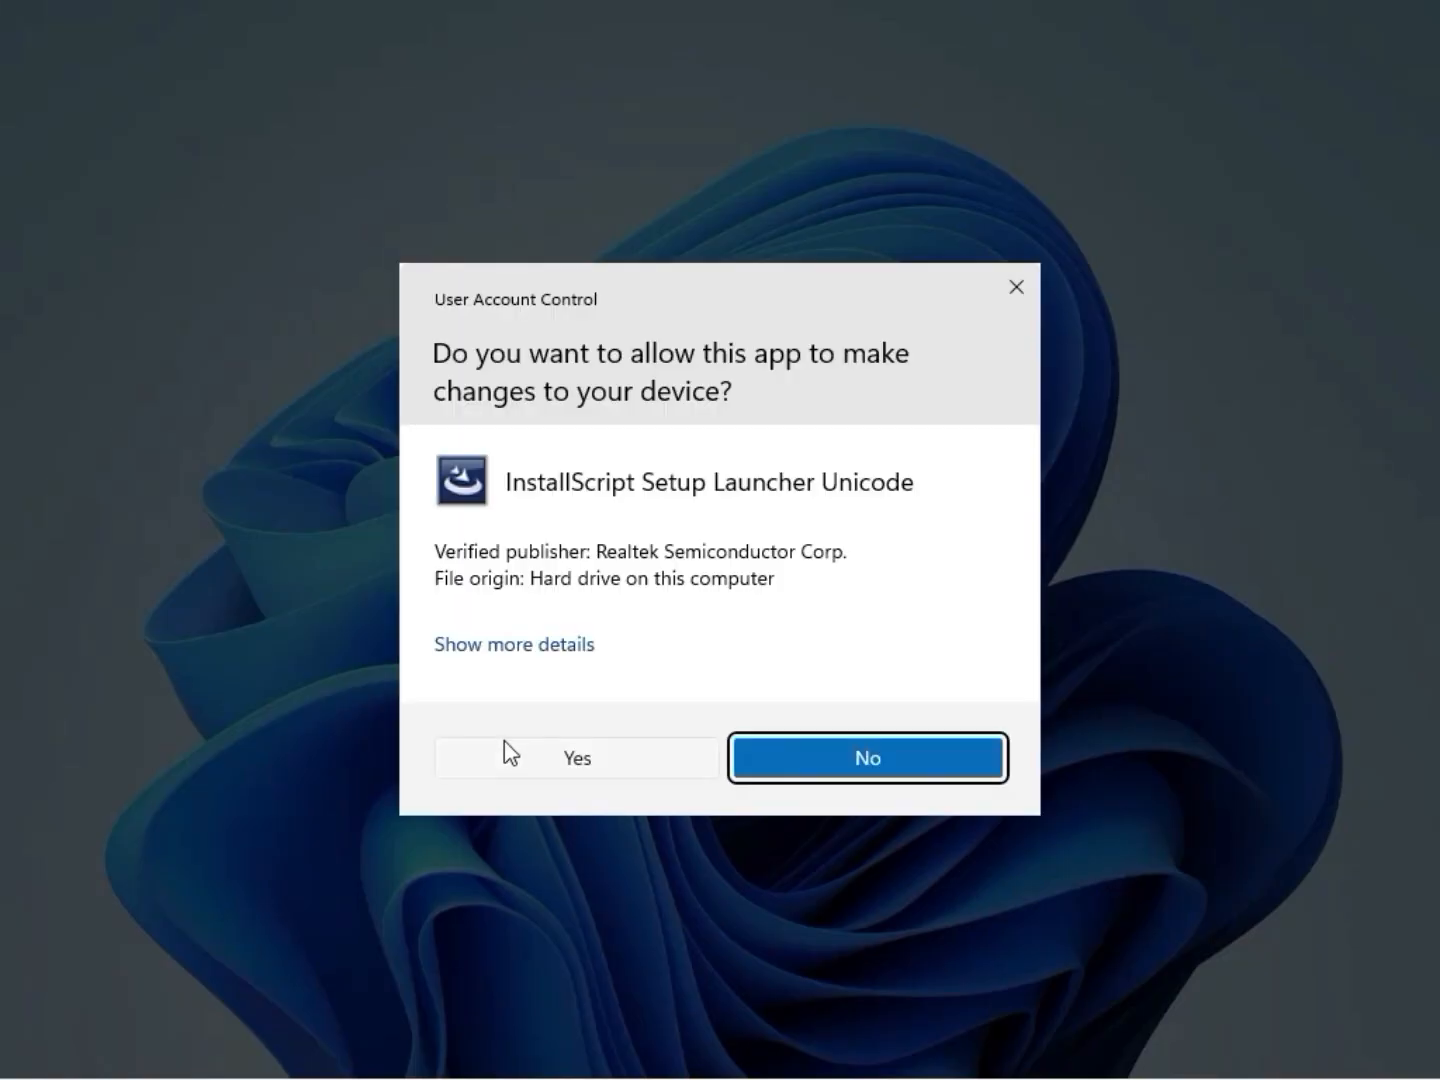
click(505, 749)
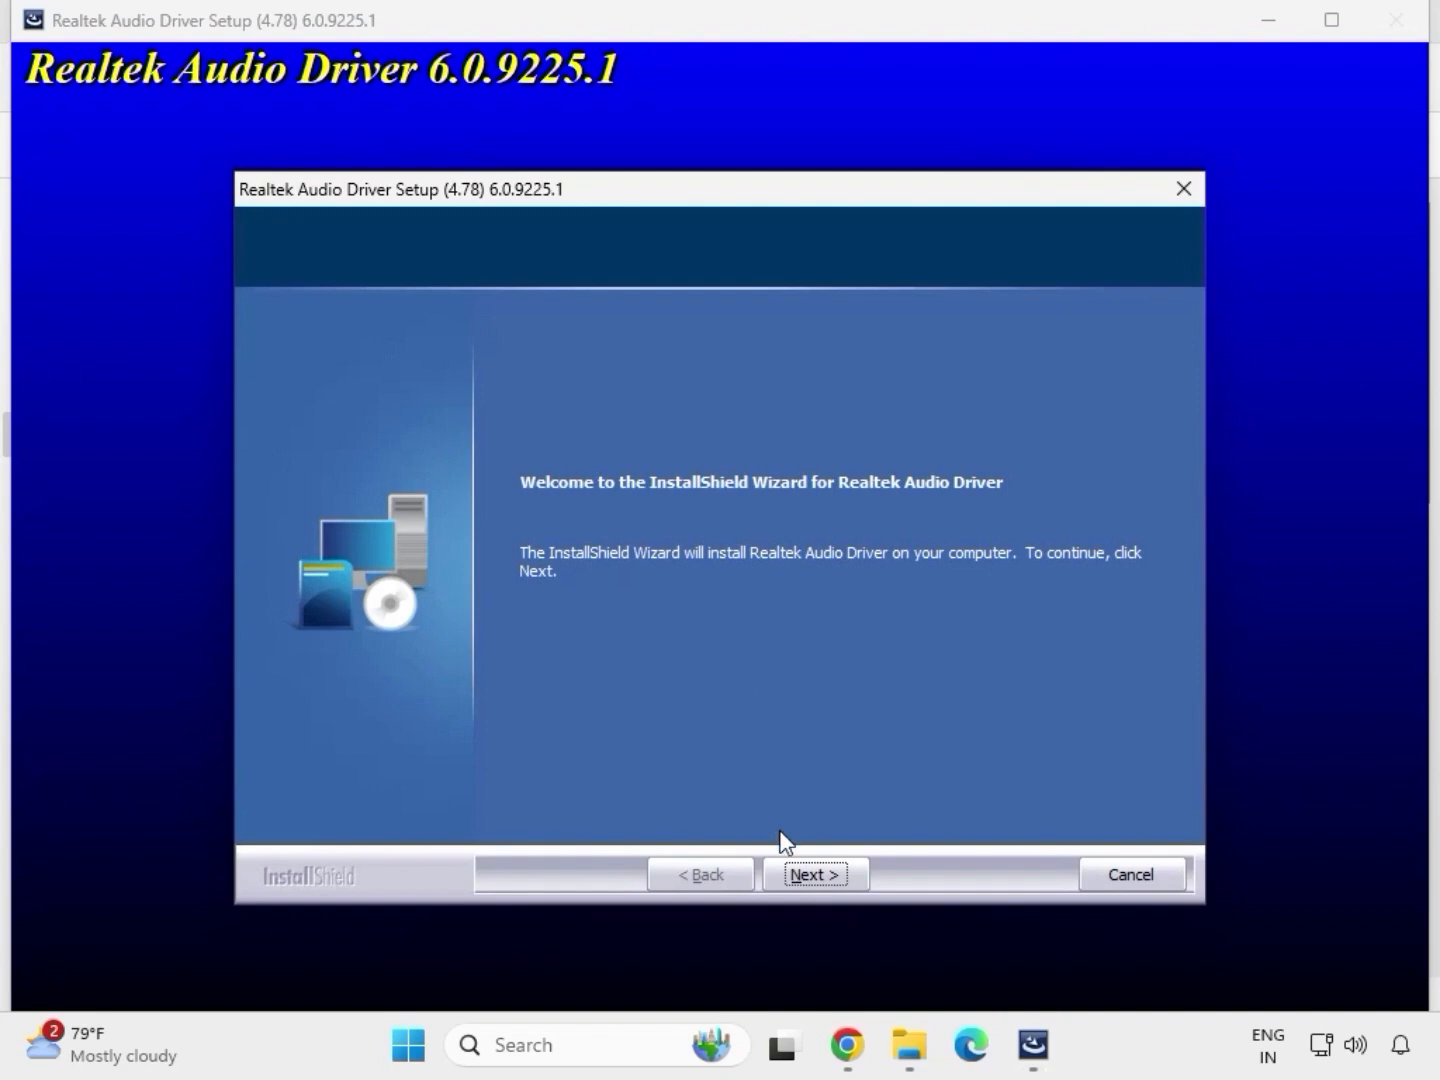
click(817, 875)
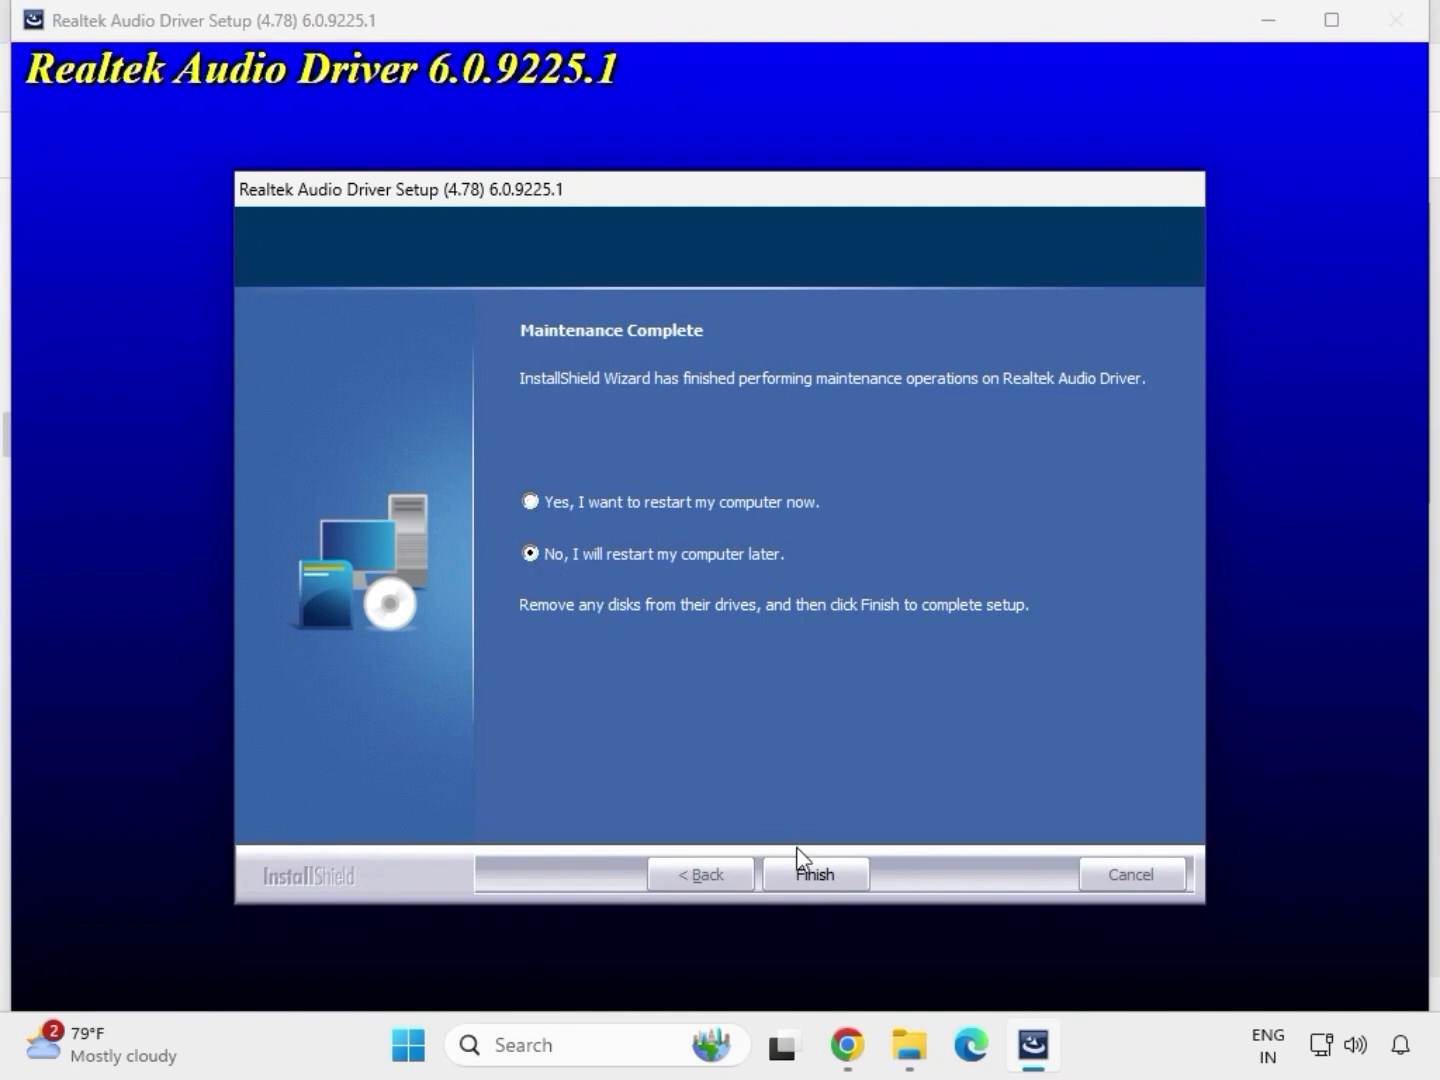
click(812, 873)
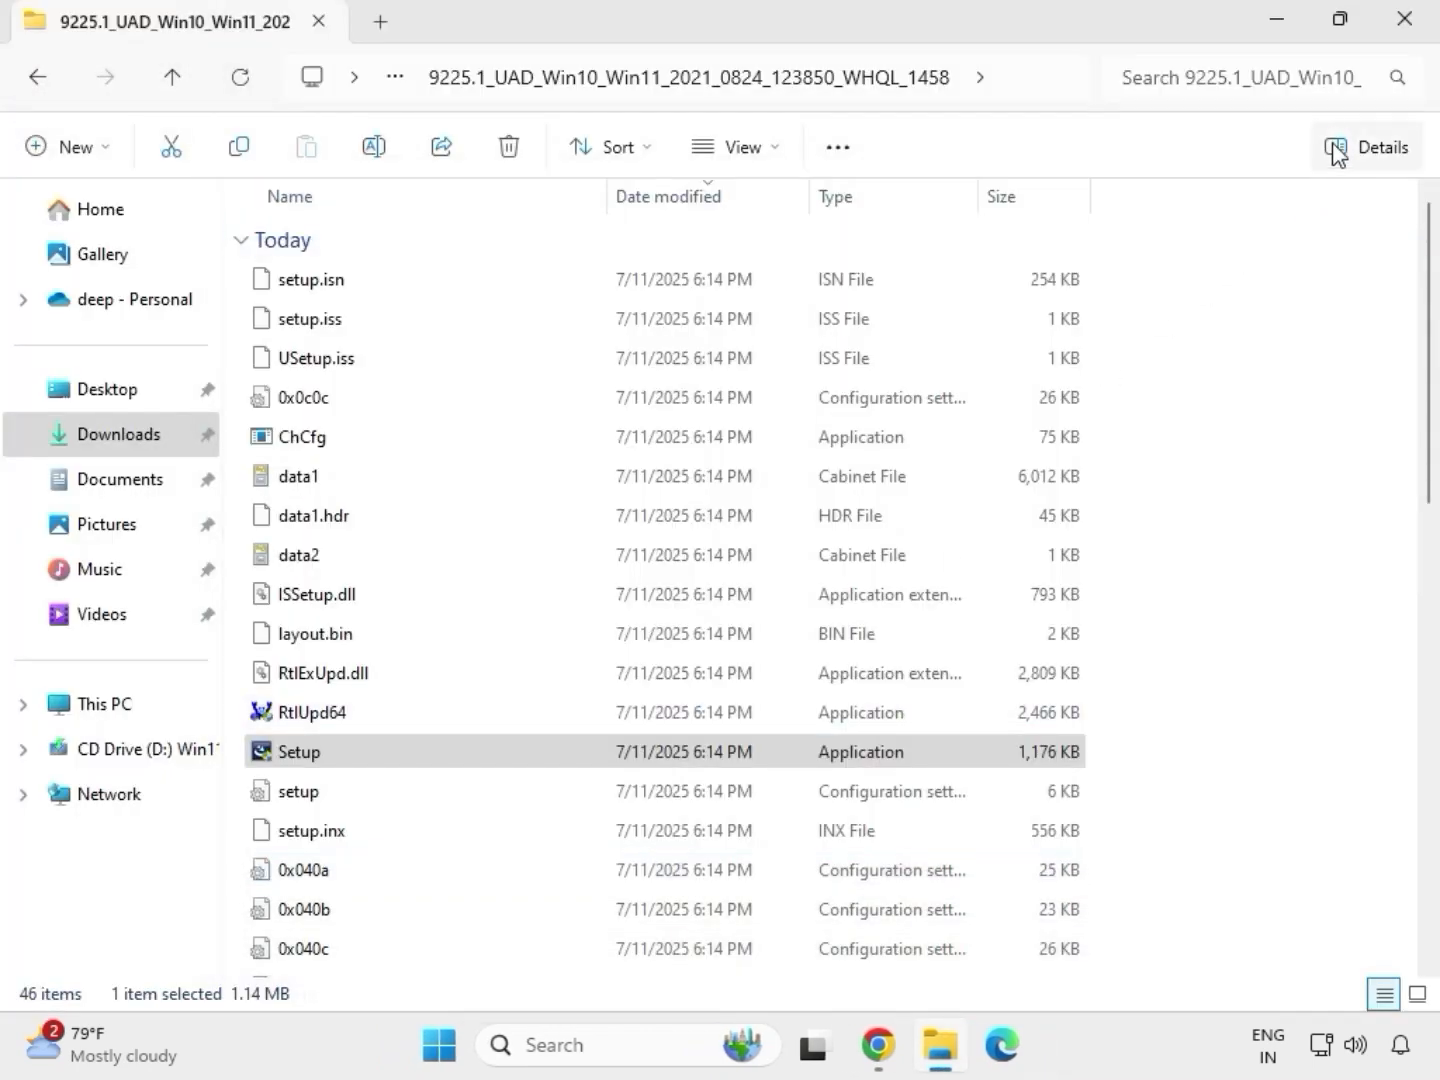